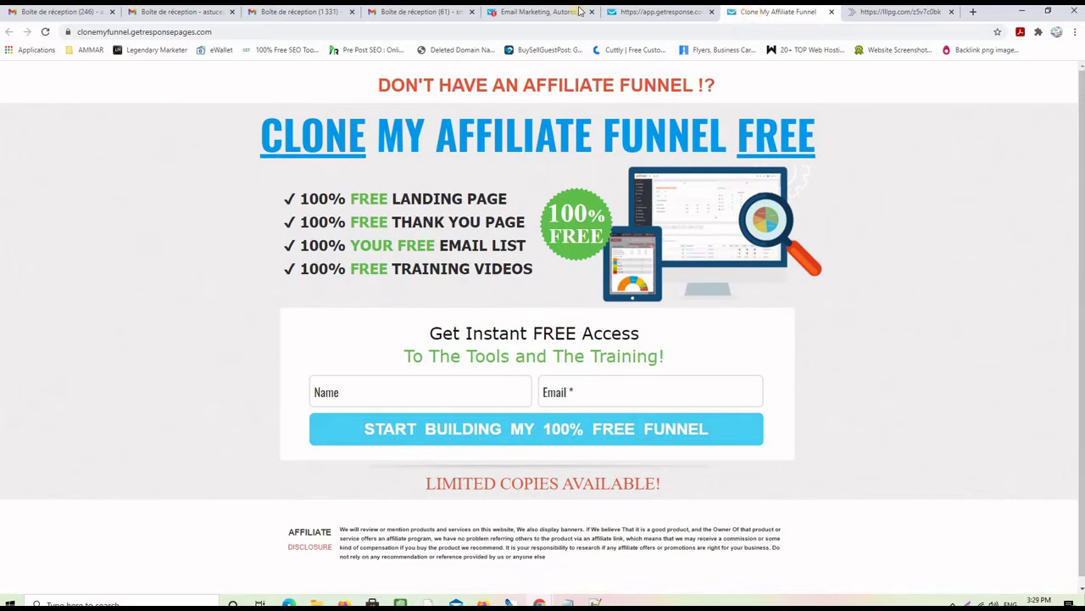
Start creating a new landing page from the GetResponse landing pages manager
left_click(524, 14)
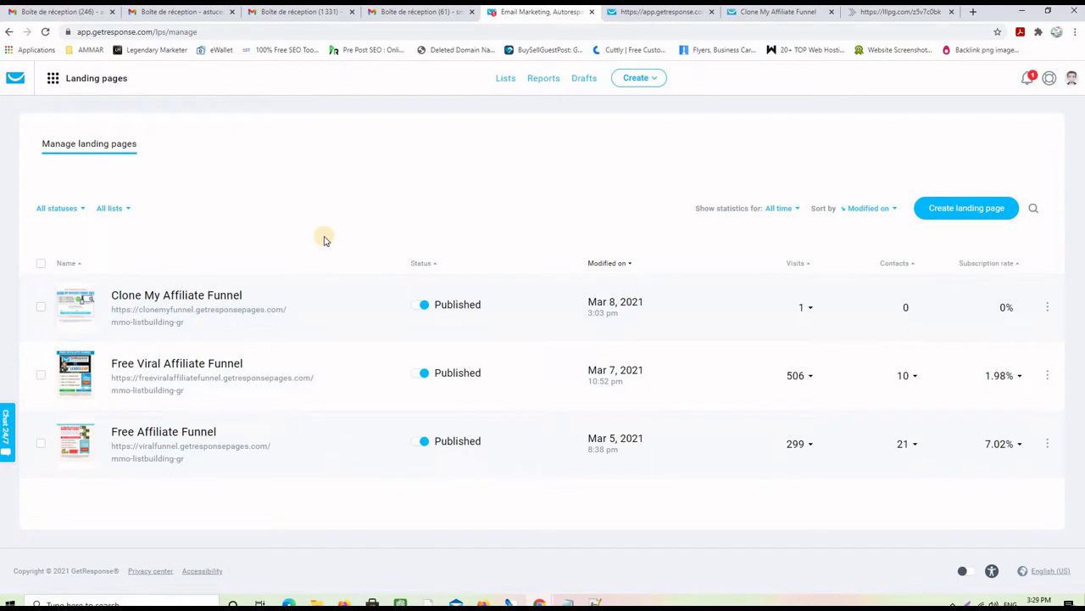
left_click(54, 80)
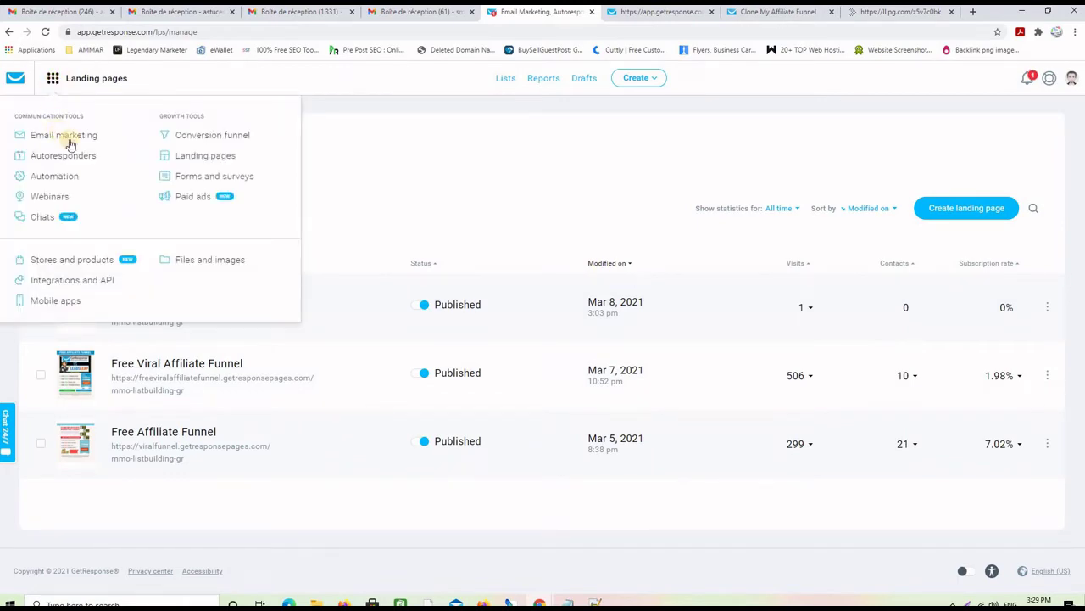
left_click(202, 162)
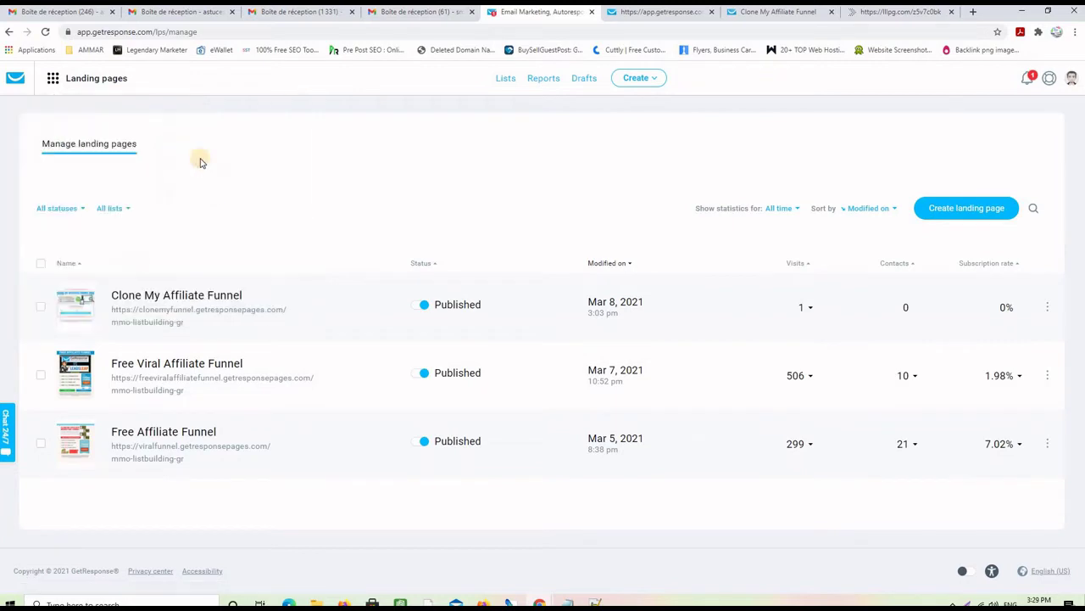
left_click(1001, 210)
left_click(959, 209)
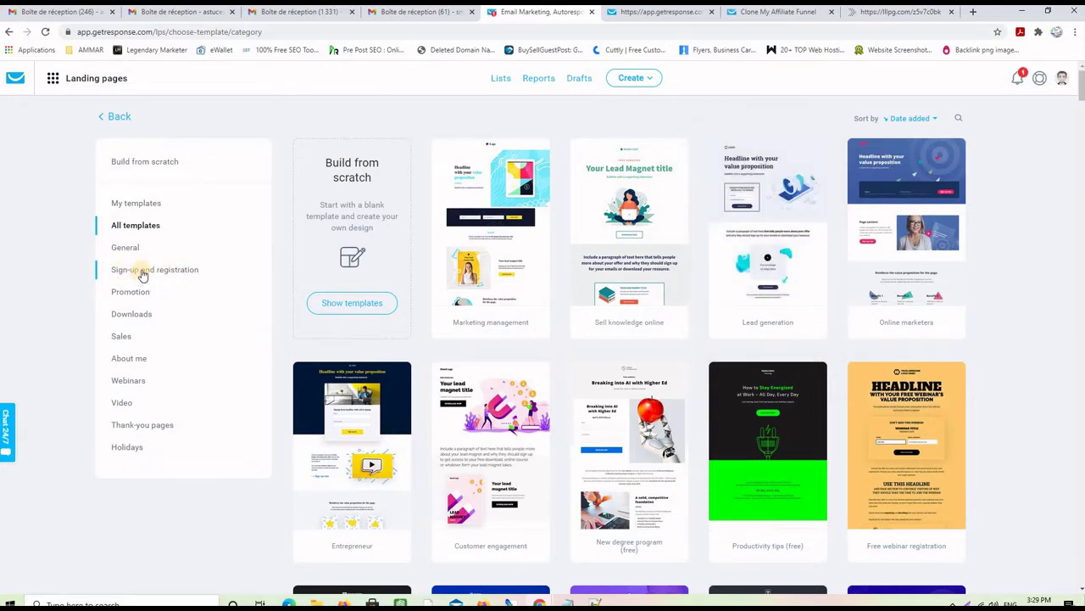
Browse the Sign-up and registration templates and select the Deal of the Week template
left_click(143, 273)
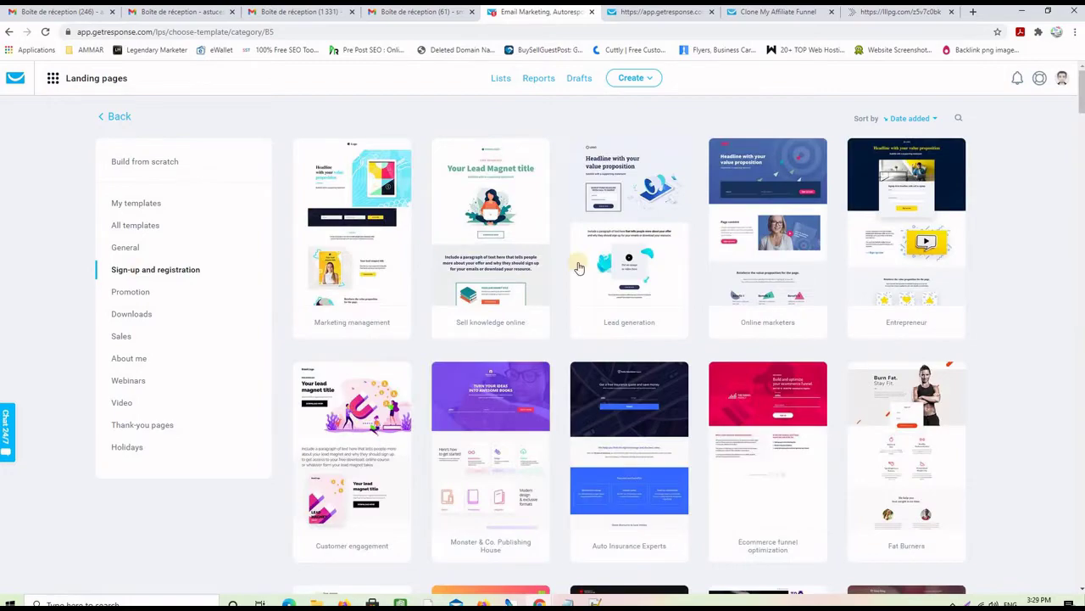
scroll(835, 327, "down", 5)
scroll(840, 337, "up", 4)
scroll(840, 337, "down", 10)
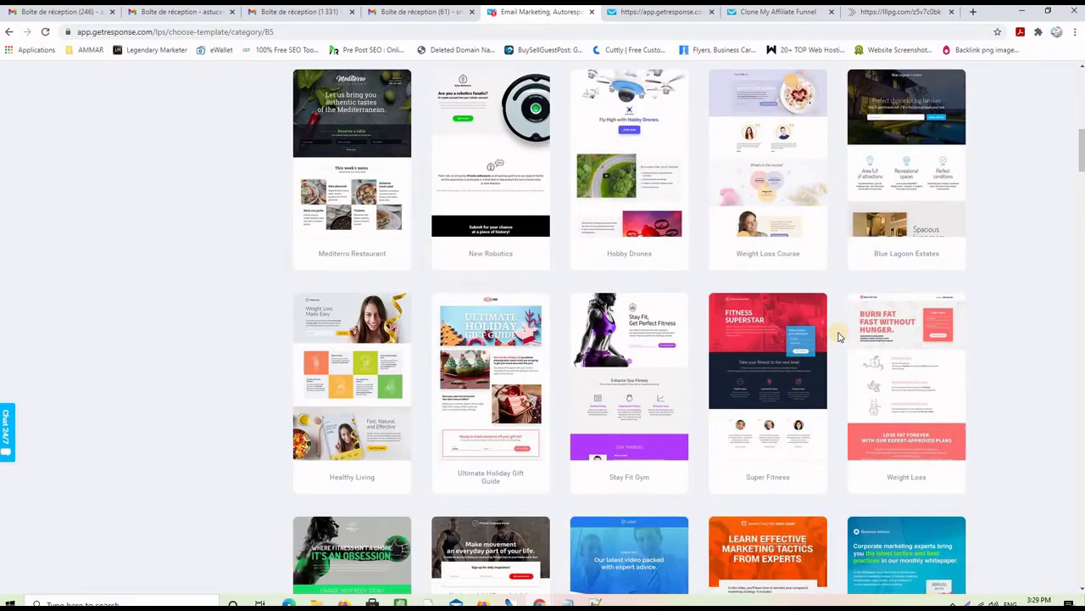
scroll(840, 337, "down", 1)
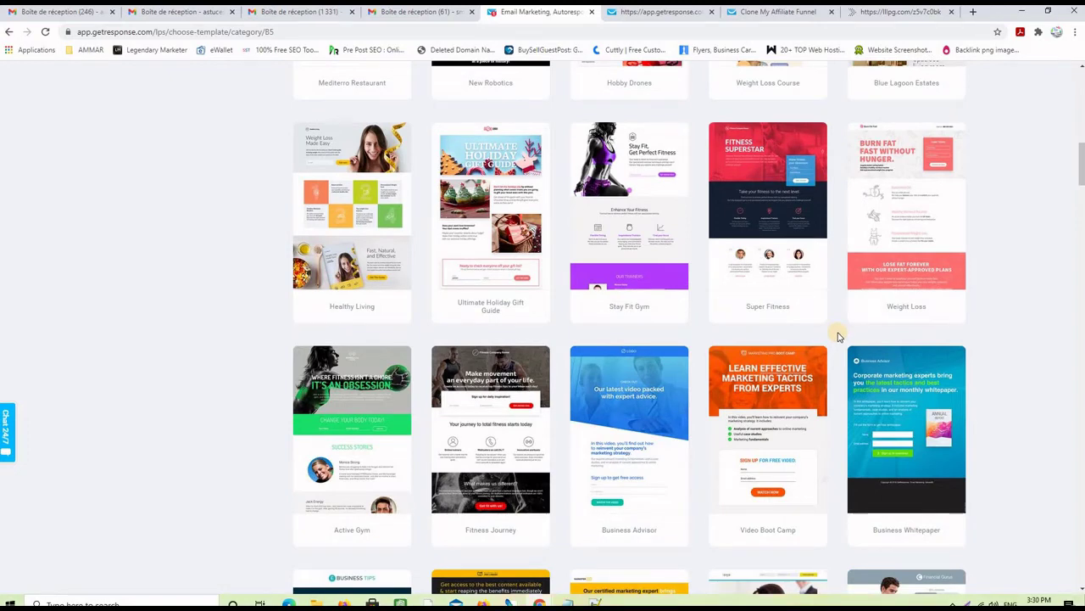
scroll(1029, 392, "down", 10)
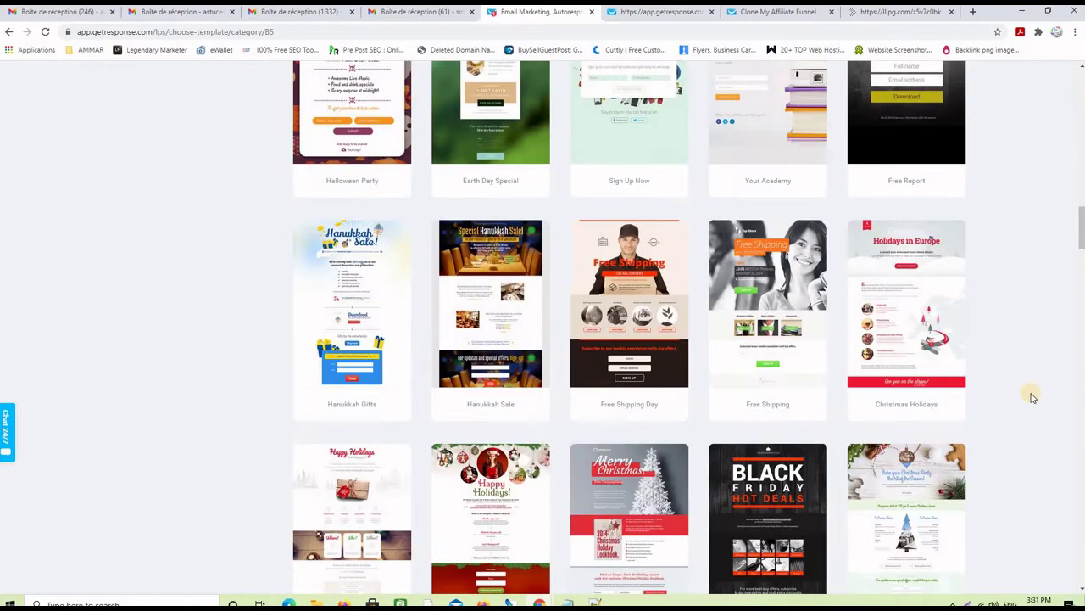
scroll(986, 386, "down", 10)
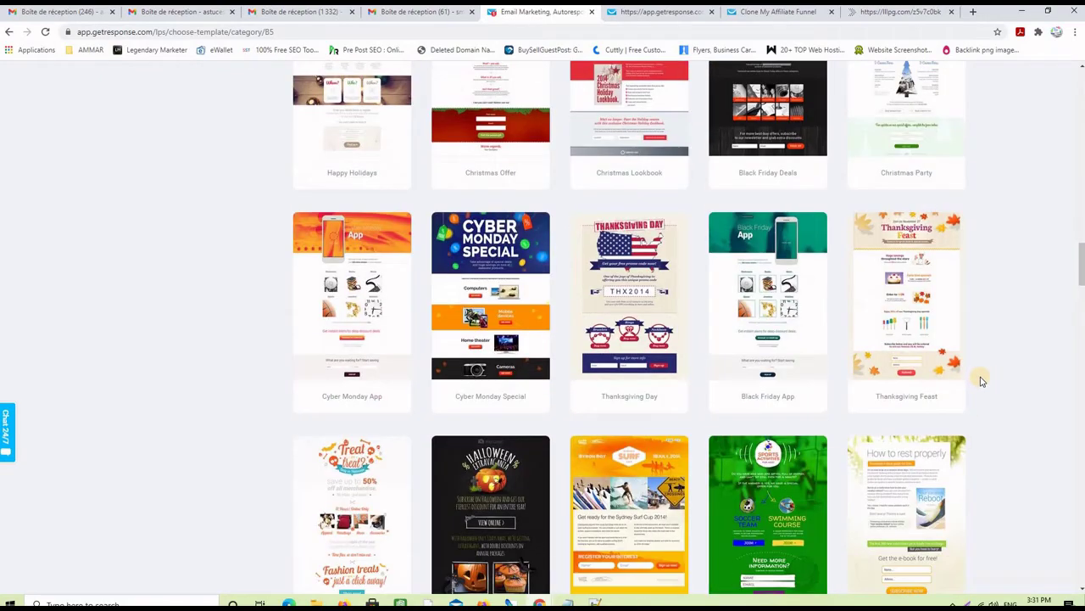
scroll(981, 381, "down", 4)
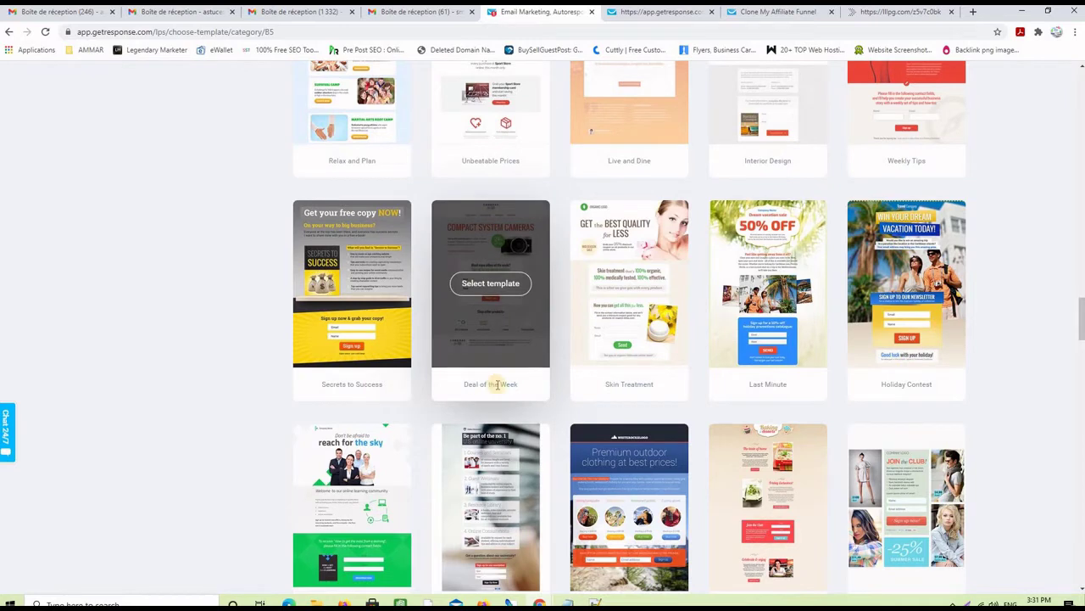
mouse_move(543, 229)
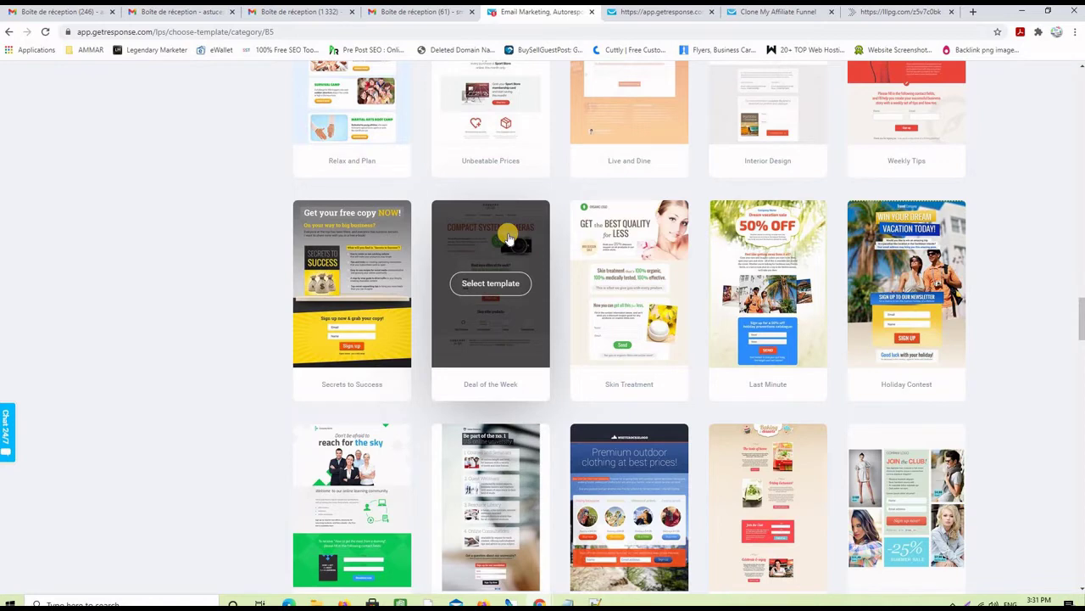
mouse_move(363, 264)
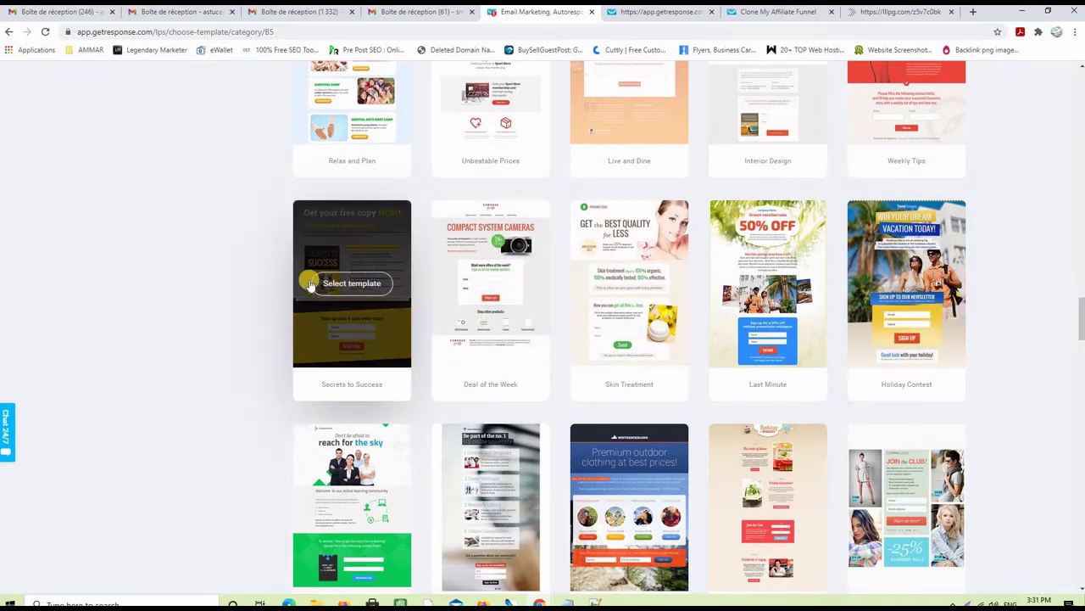
mouse_move(477, 284)
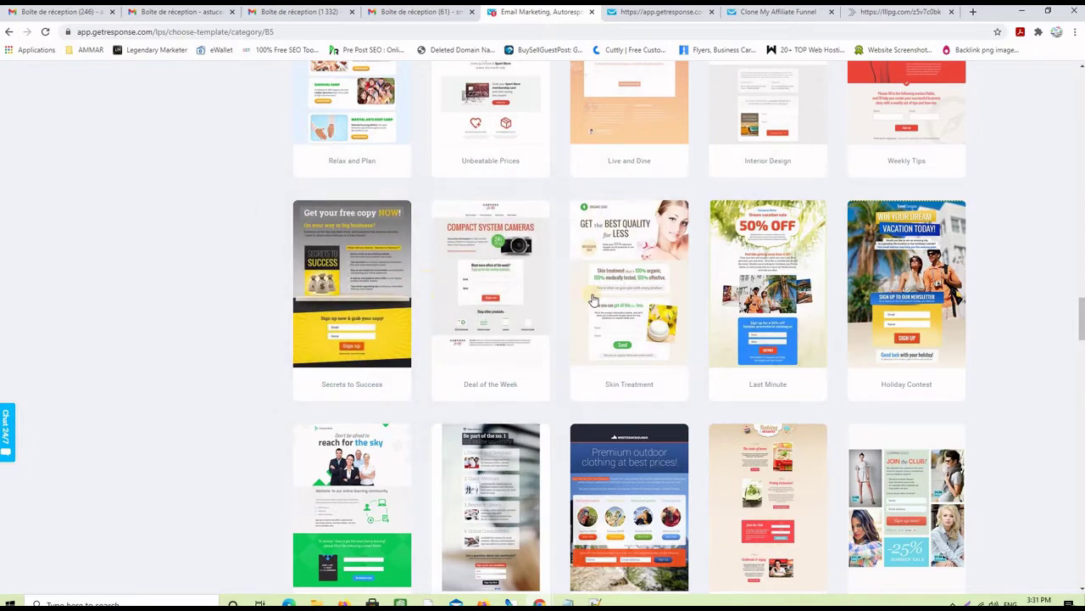
left_click(488, 285)
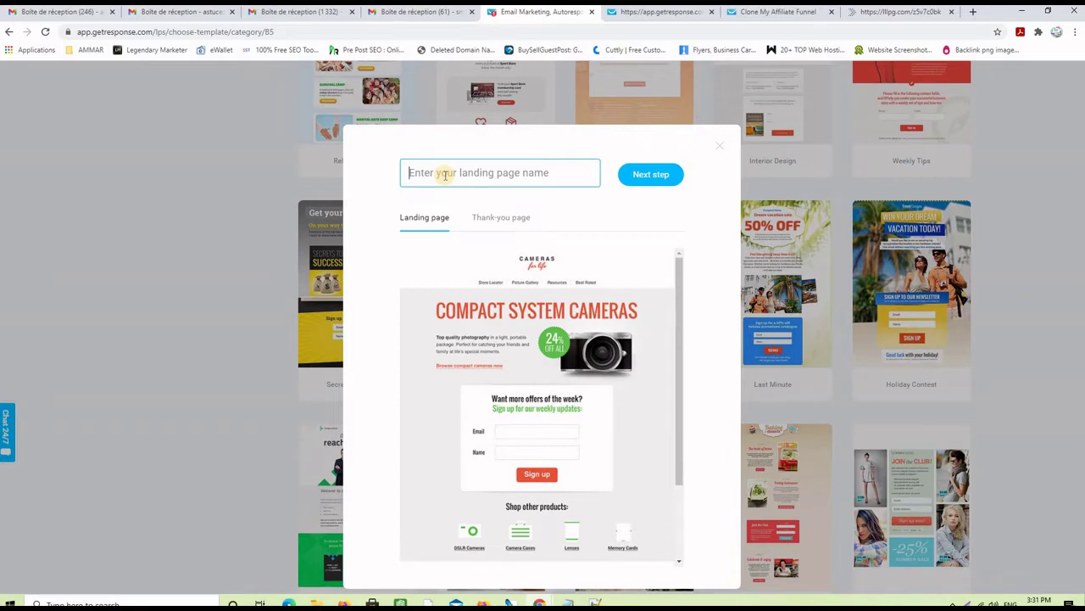
Name the page Easy Affiliate Funnel and proceed to the editor after previewing the template's landing and thank-you pages
type("Easy Affiliate Funnel")
left_click(422, 222)
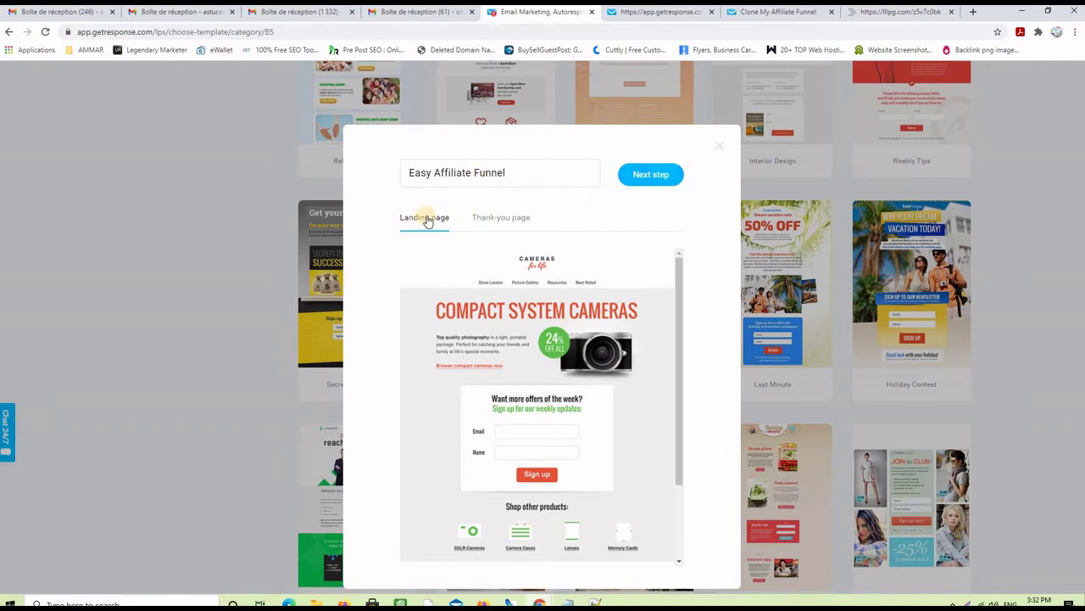
left_click(500, 221)
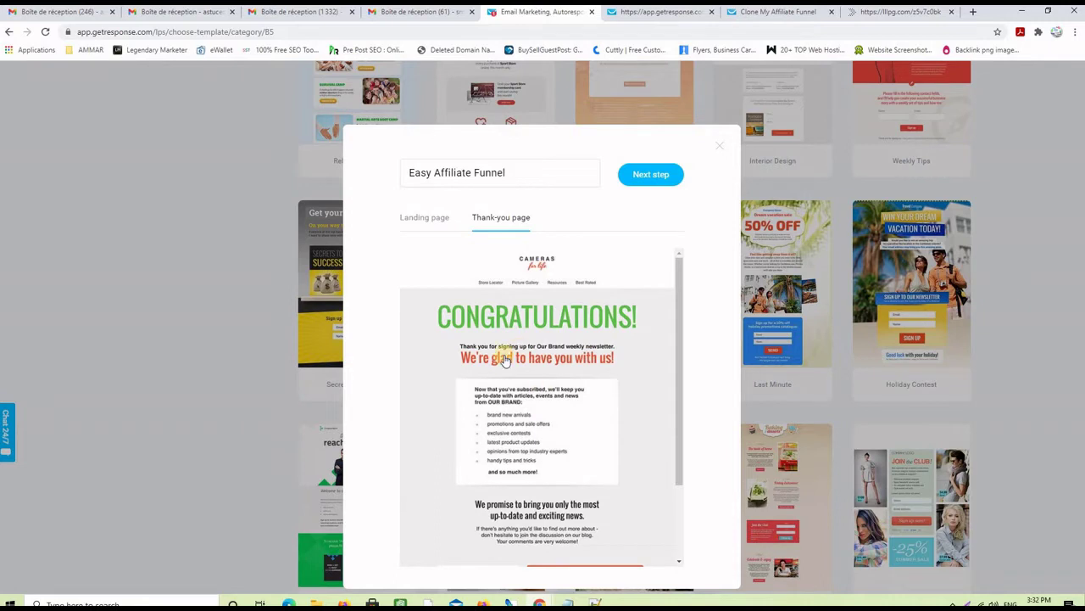
left_click(417, 220)
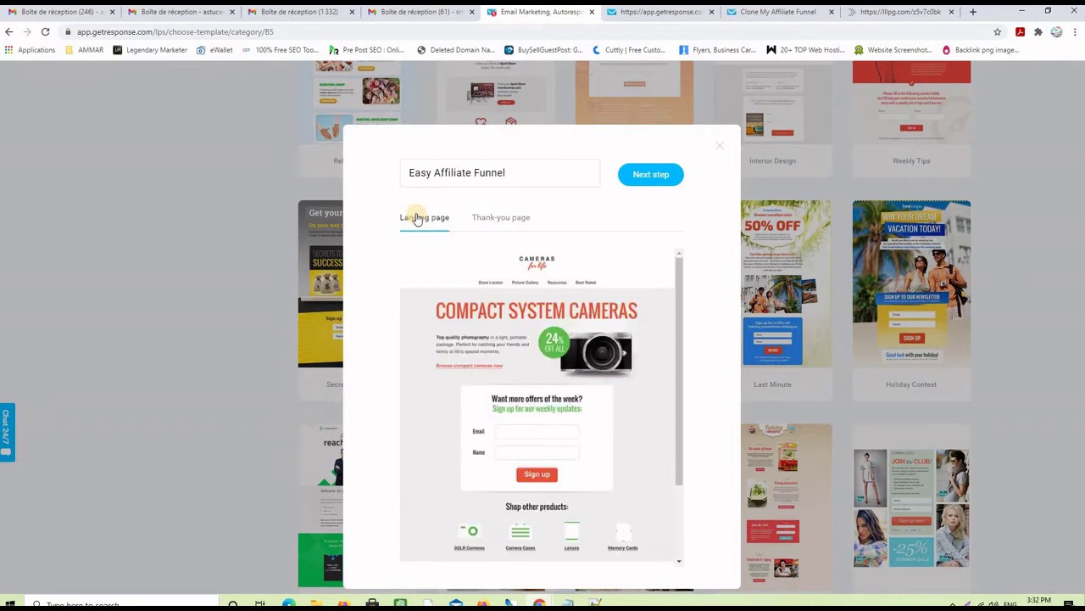
left_click(649, 176)
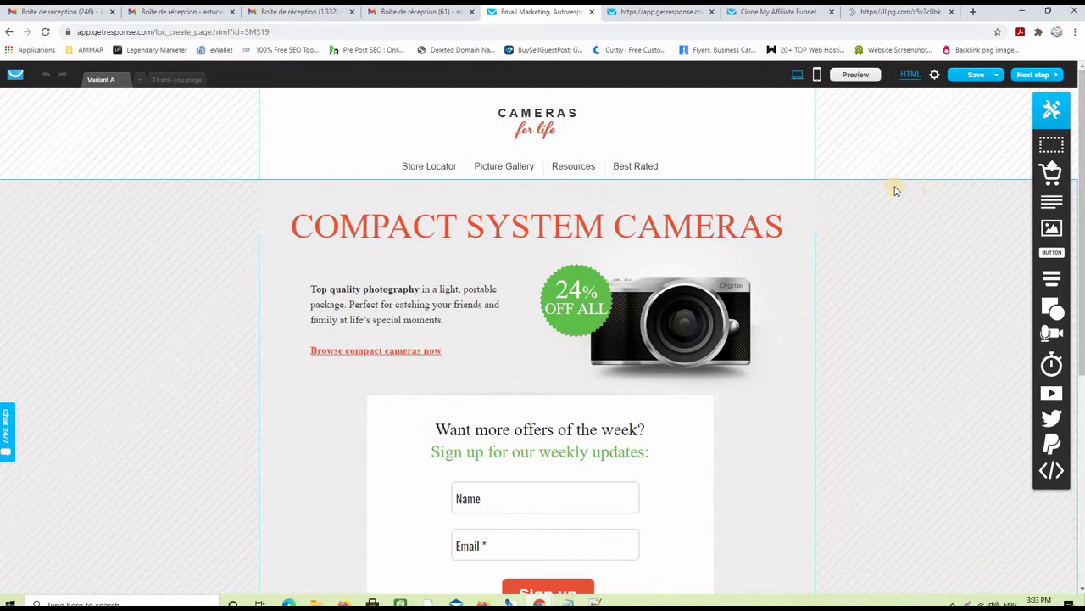
Delete the Best Rated, Resources, Picture Gallery and Store Locator links with their separators from the page header
left_click(646, 167)
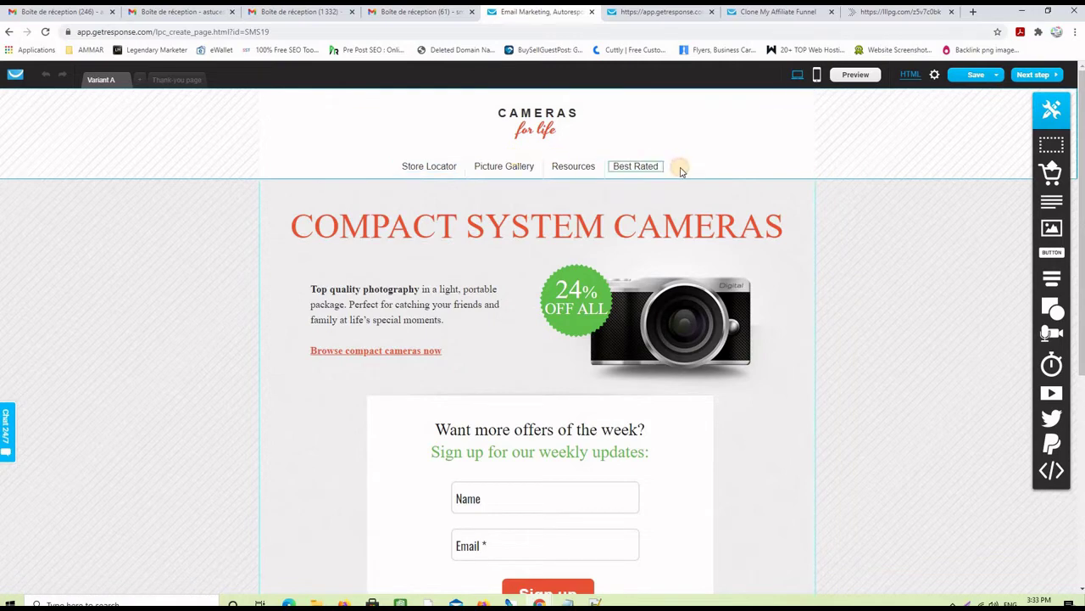
left_click(591, 173)
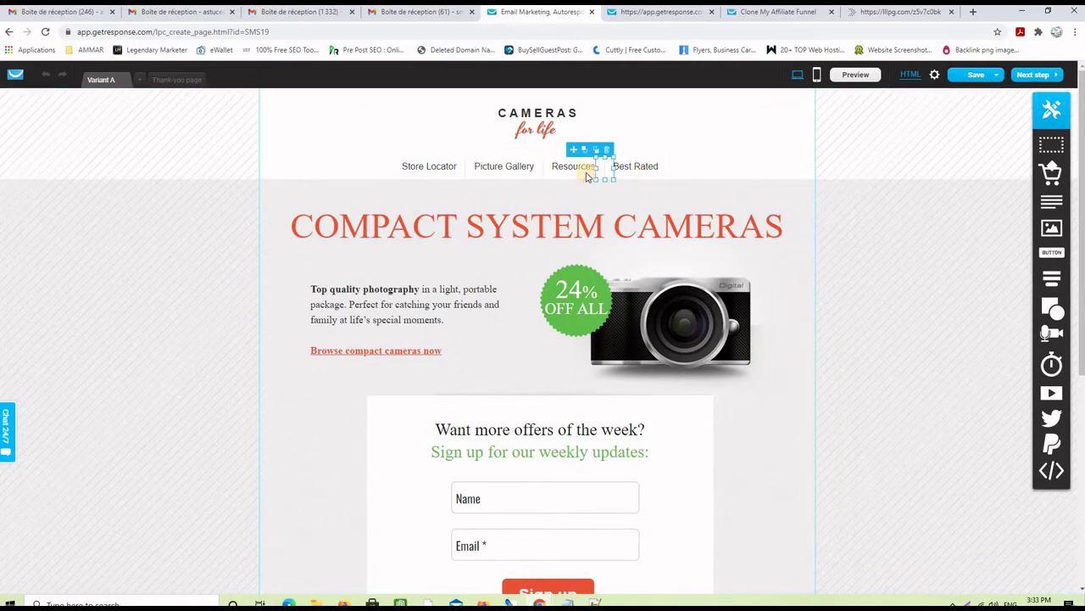
left_click(638, 166)
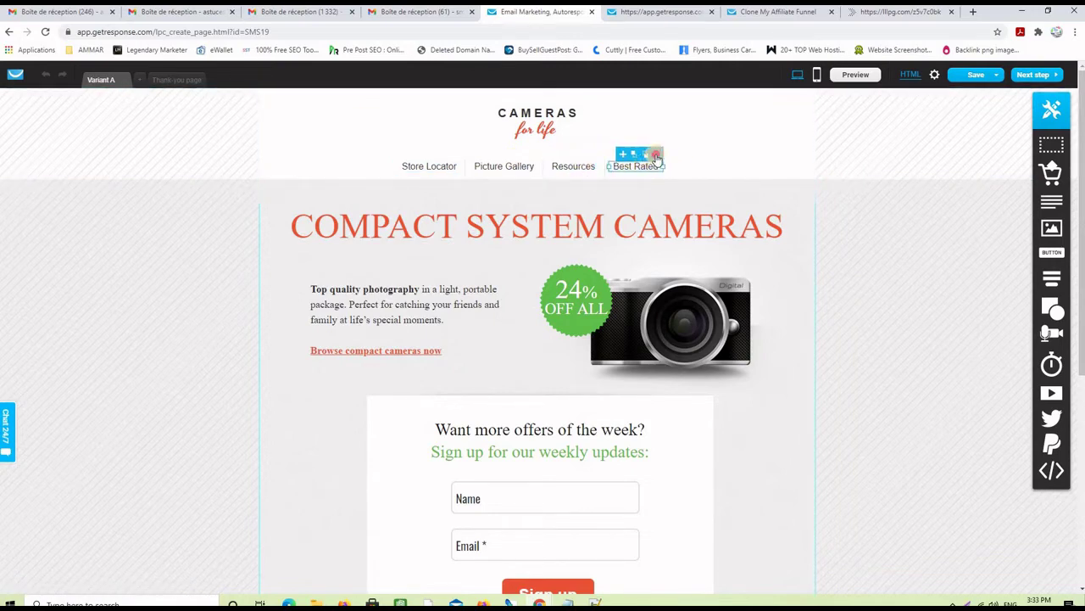
left_click(655, 155)
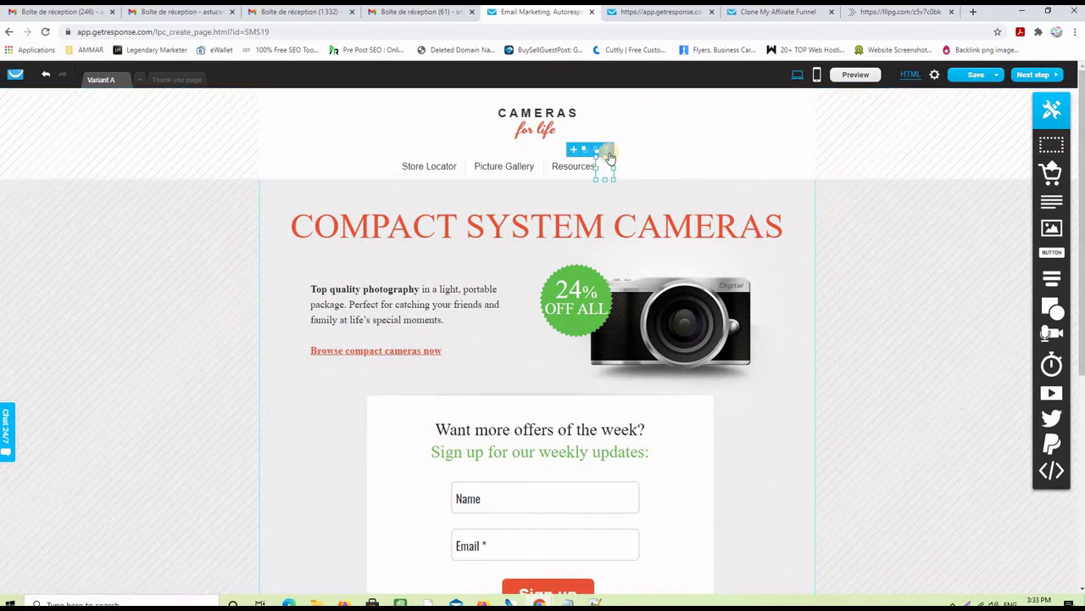
left_click(591, 165)
left_click(593, 155)
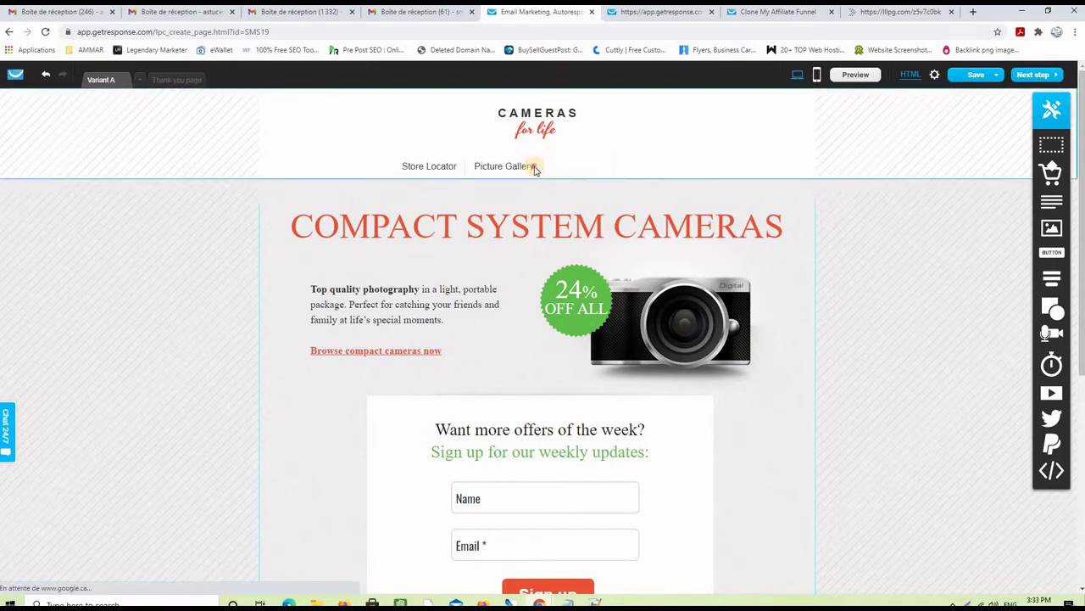
left_click(525, 167)
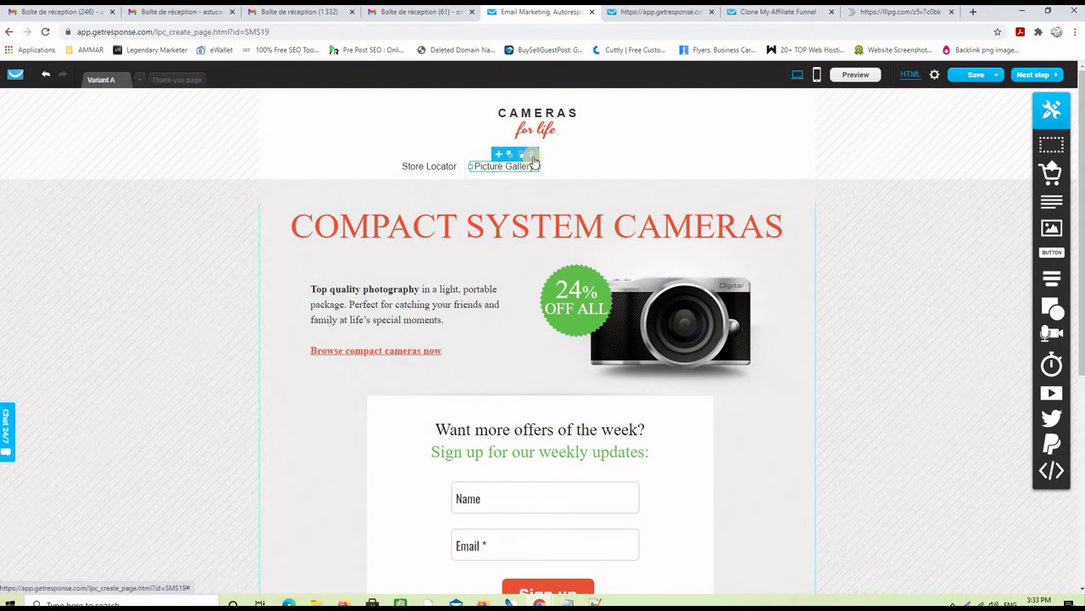
left_click(535, 154)
left_click(450, 166)
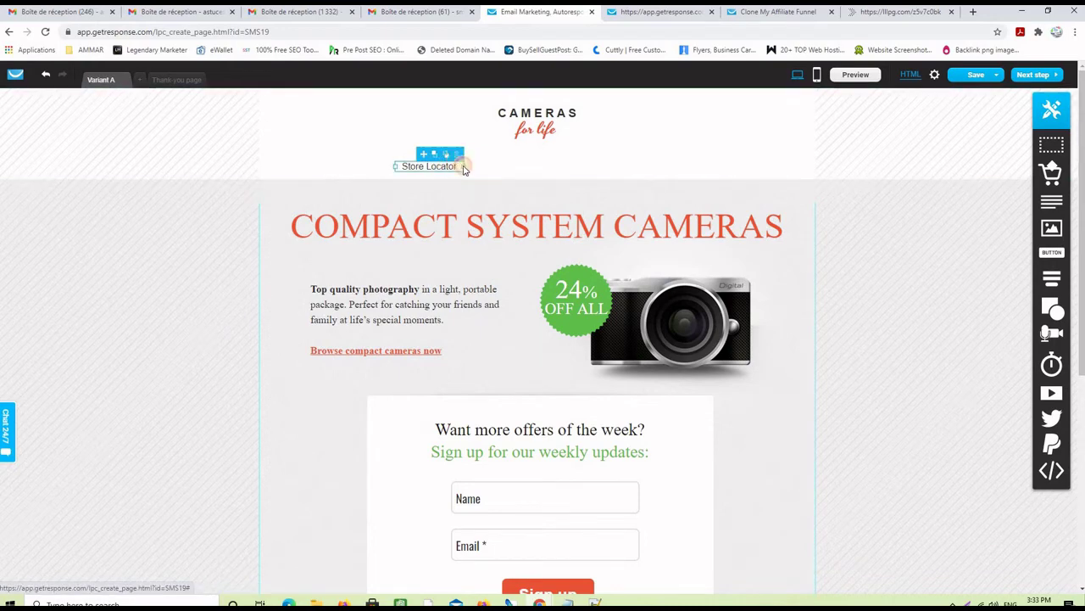
left_click(455, 154)
Reduce the header section's height to just below the logo text and delete the "for life" tagline
left_click(484, 162)
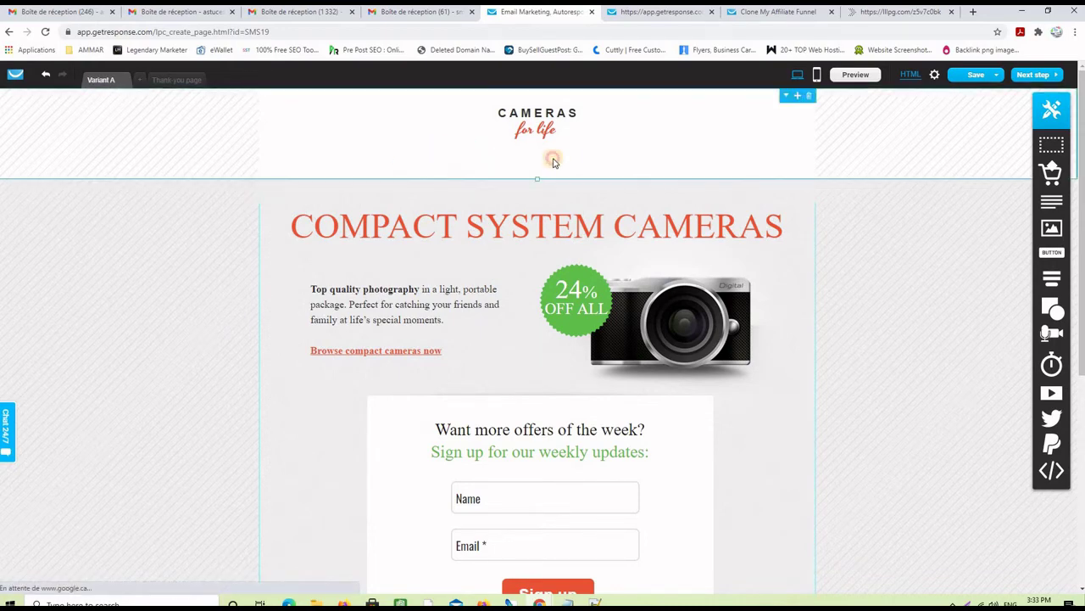
left_click_drag(537, 168, 535, 150)
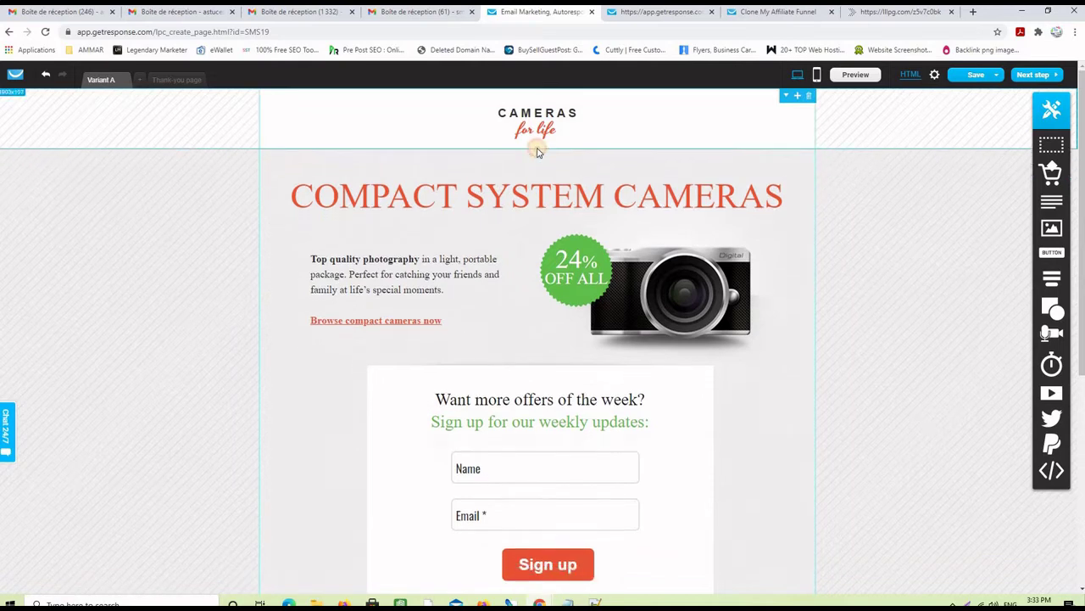
left_click(562, 132)
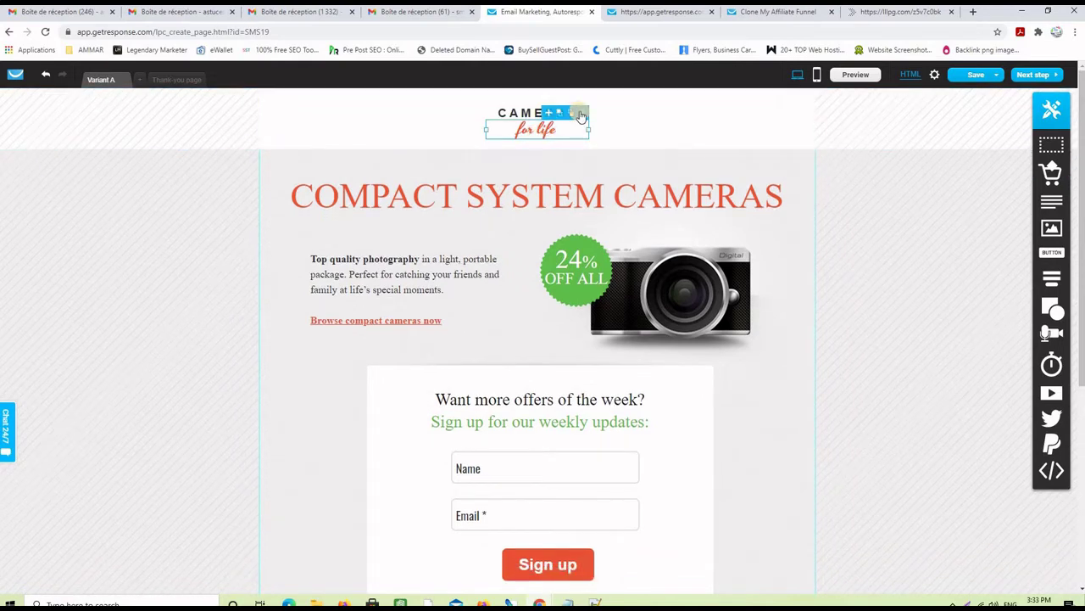
left_click(582, 112)
Widen the CAMERAS text box in the header on both sides to make room for a longer headline
left_click(557, 117)
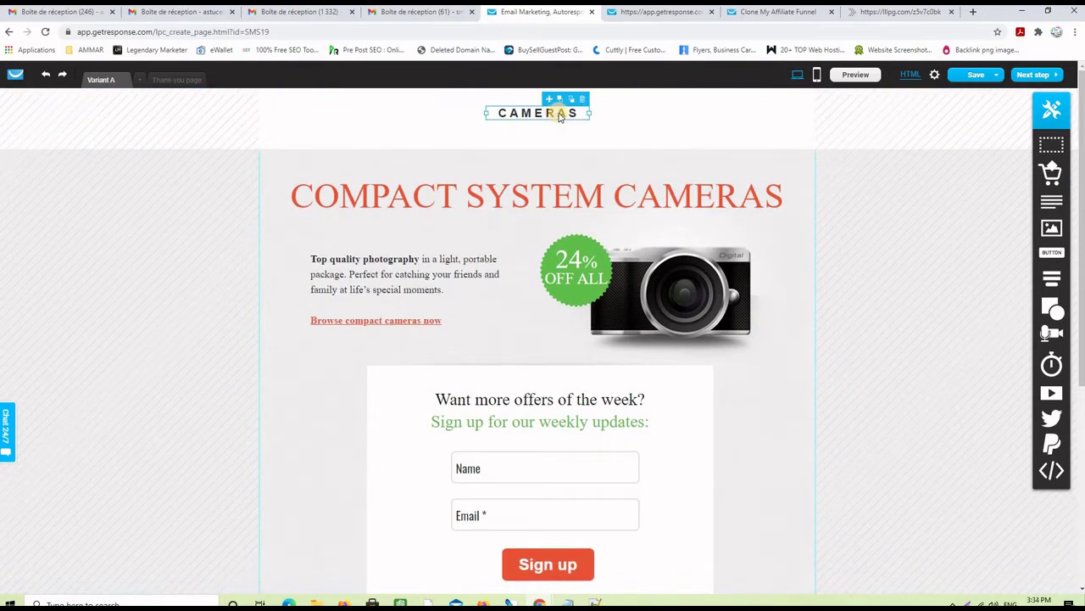
left_click_drag(590, 113, 685, 114)
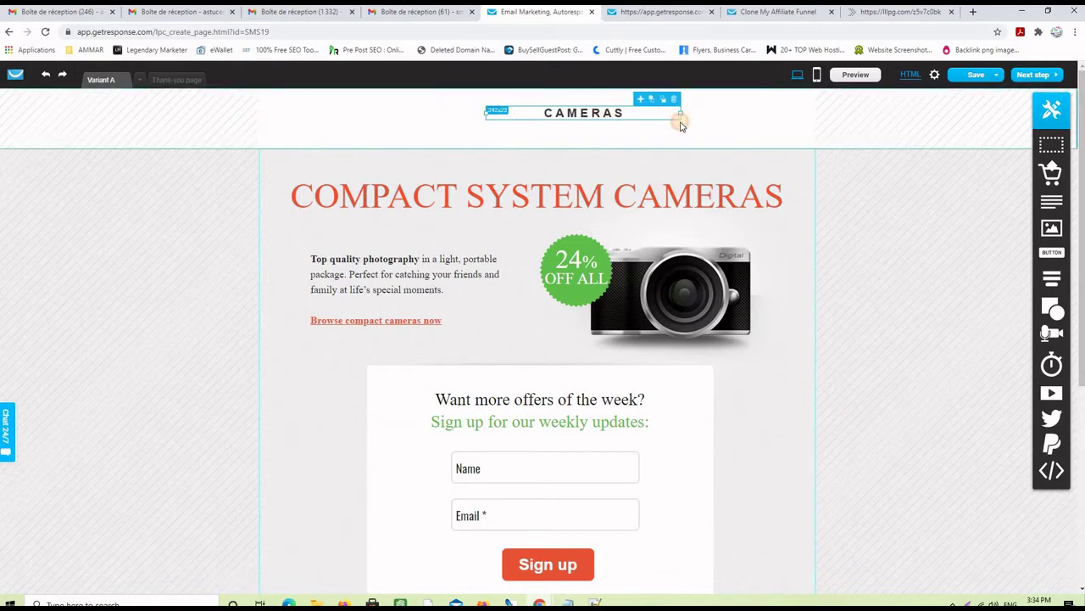
left_click_drag(486, 111, 379, 113)
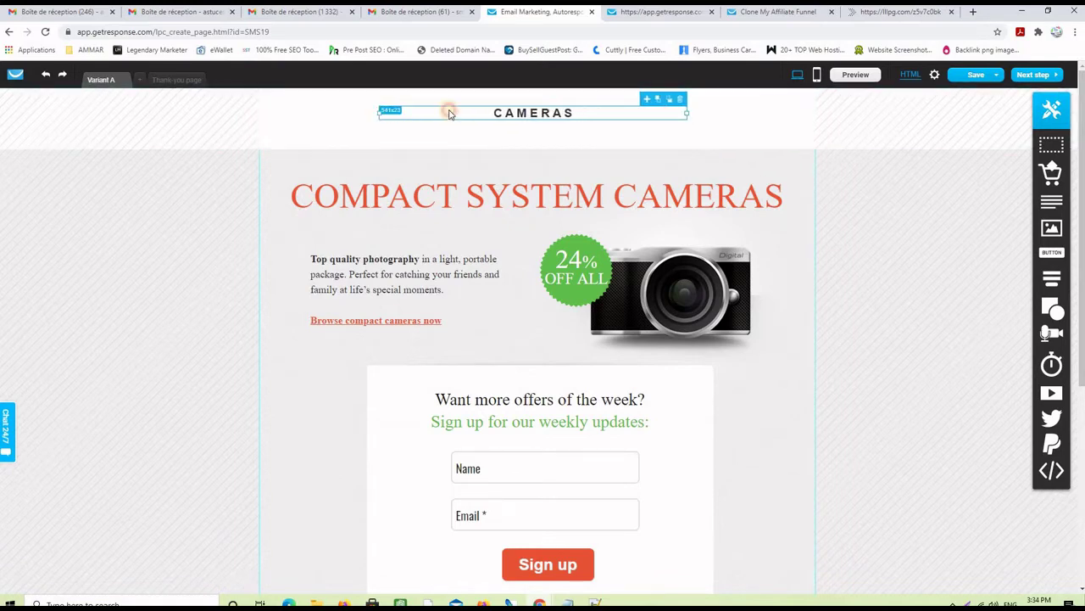
left_click_drag(689, 113, 707, 113)
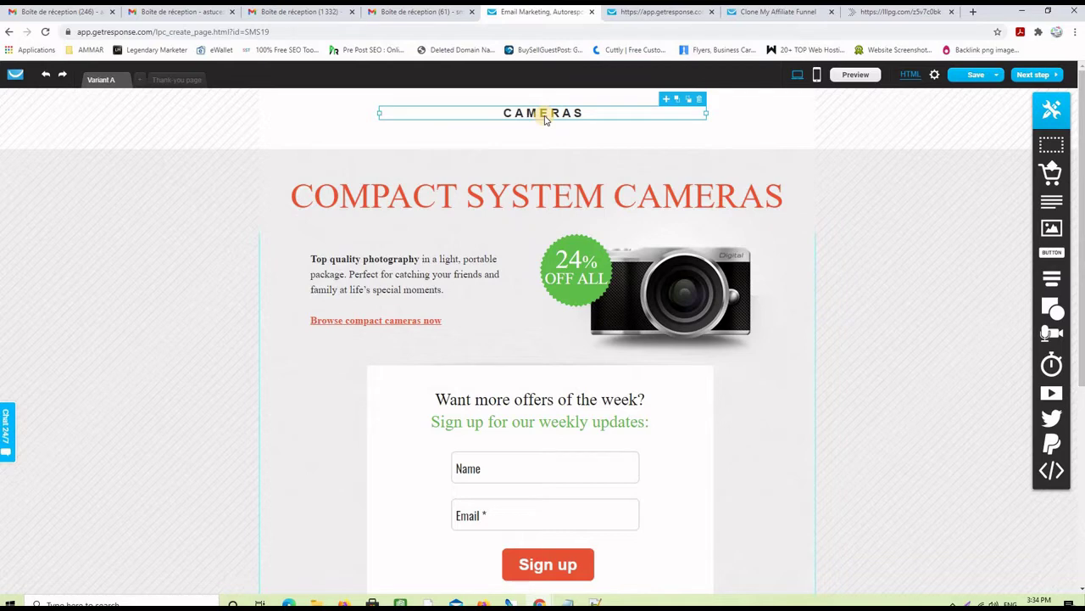
Copy the headline "DON'T HAVE AN AFFILIATE FUNNEL !?" from the Clone My Affiliate Funnel page and replace the header's CAMERAS text with it
left_click(774, 13)
left_click_drag(715, 85, 391, 95)
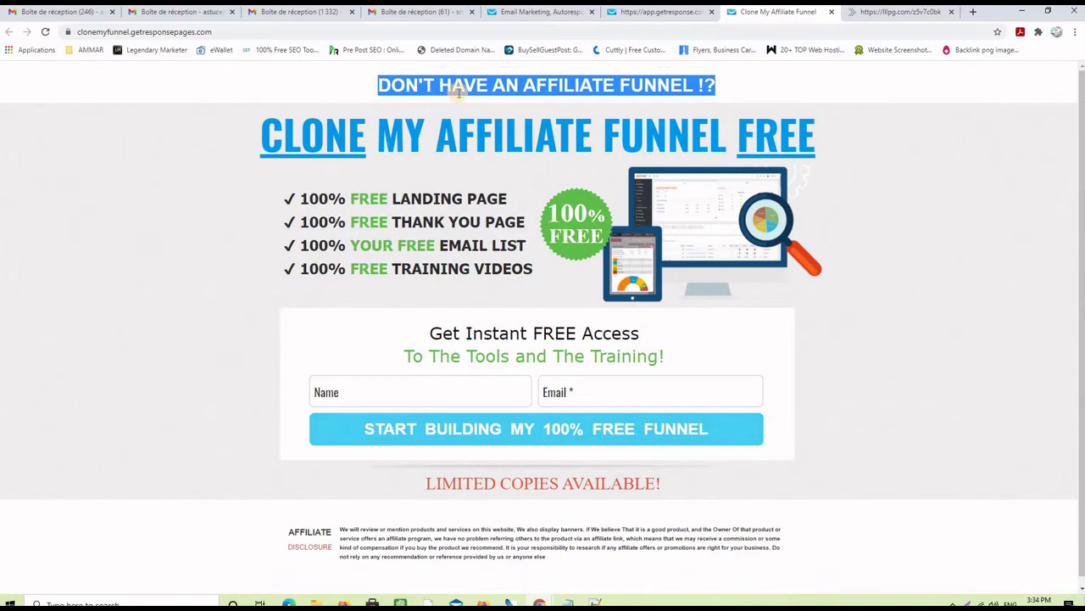
right_click(485, 85)
left_click(509, 88)
left_click(575, 15)
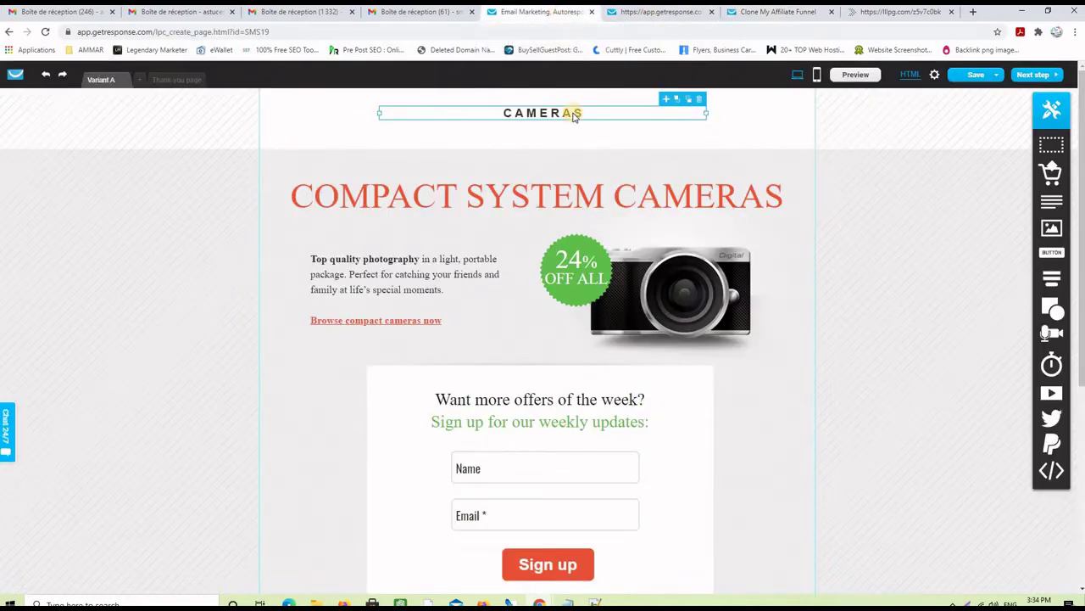
double_click(566, 113)
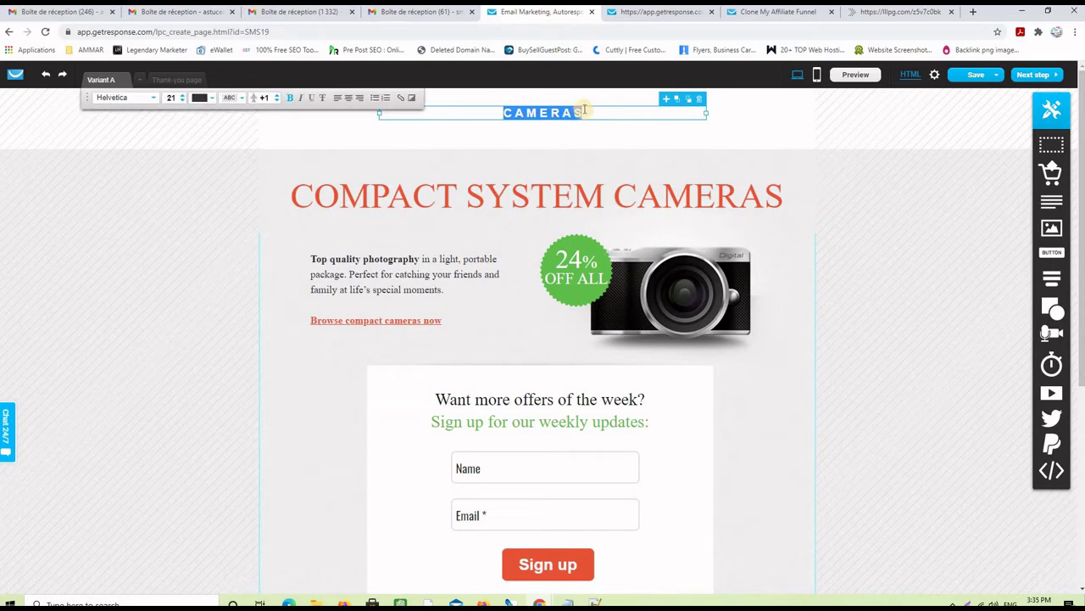
key("ctrl+v")
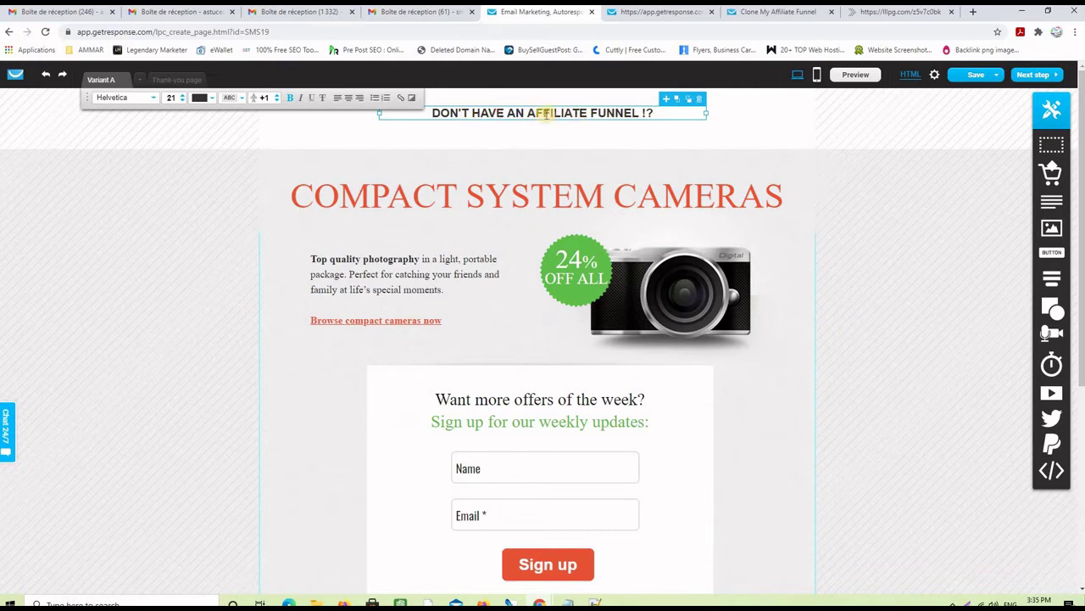
Increase the header headline's font size to 29
left_click(183, 97)
left_click(182, 97)
left_click(182, 98)
left_click(183, 98)
left_click(182, 97)
left_click(182, 97)
left_click(182, 97)
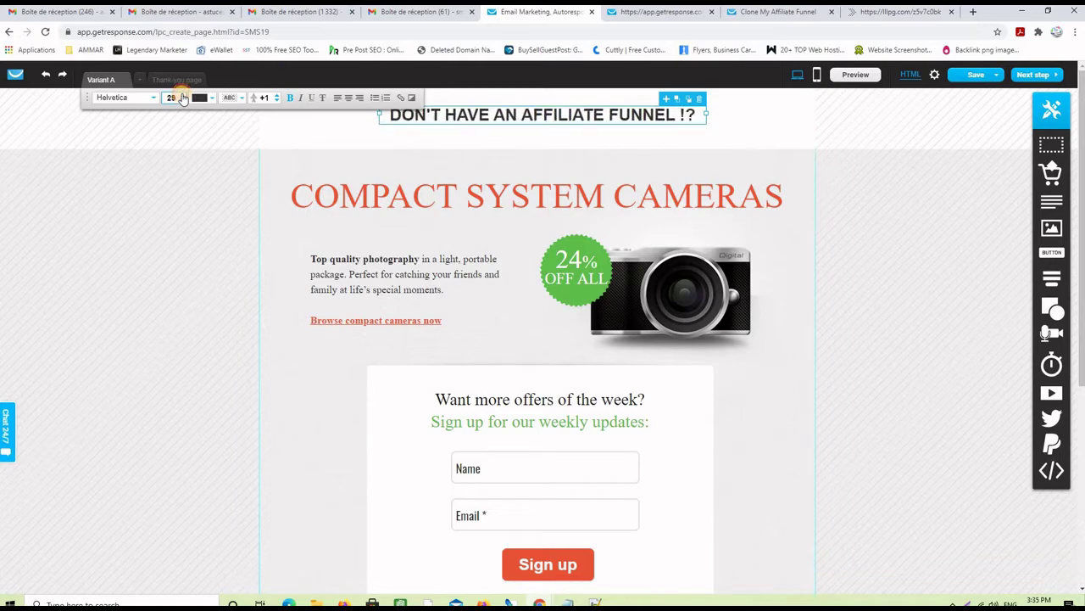
Change the header headline's text colour to red, #D90505
left_click(198, 98)
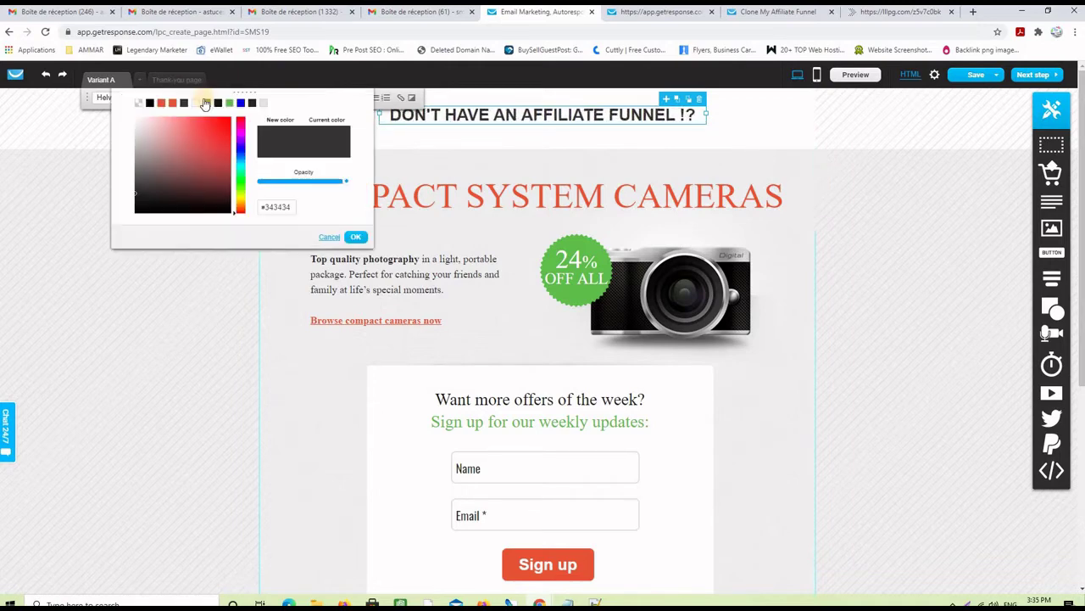
left_click(223, 128)
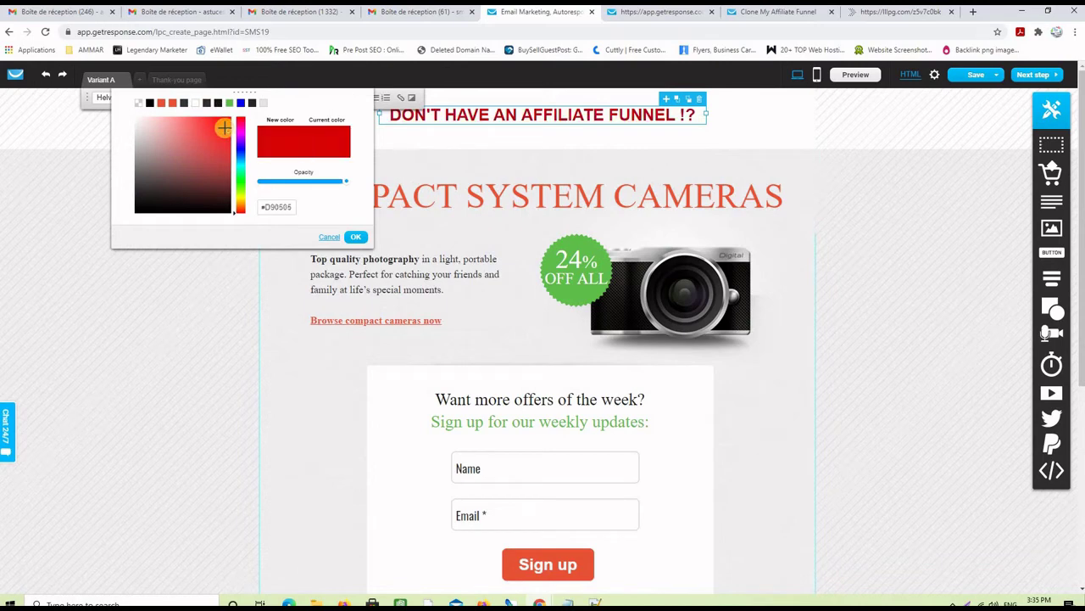
left_click(356, 237)
left_click(643, 149)
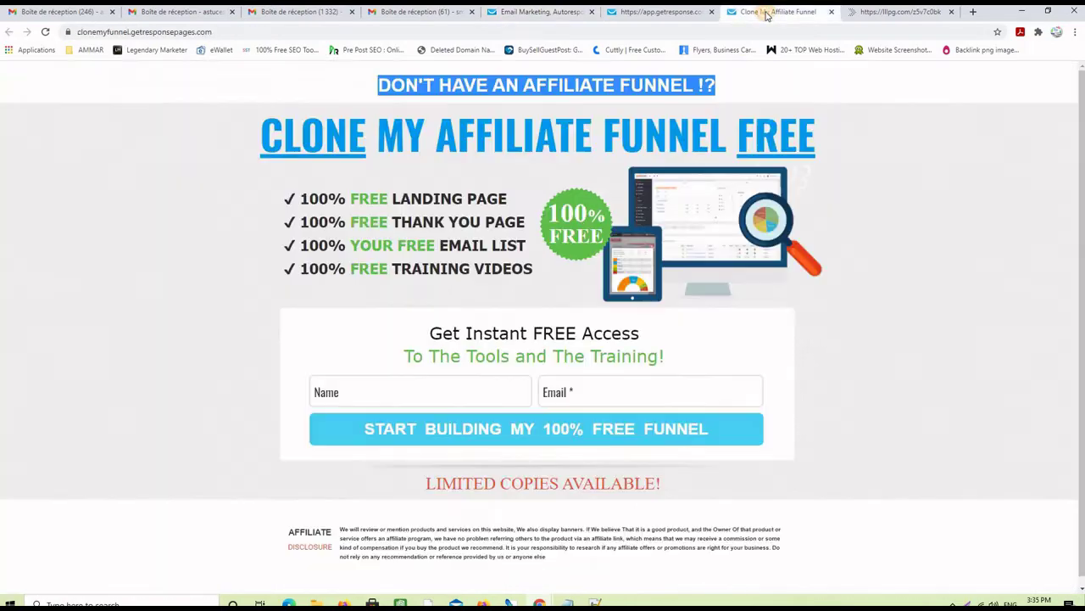
Copy "CLONE MY AFFILIATE FUNNEL FREE" from the Clone My Affiliate Funnel page and replace the COMPACT SYSTEM CAMERAS headline with it
left_click(767, 12)
left_click_drag(815, 138, 311, 146)
right_click(311, 146)
left_click(448, 153)
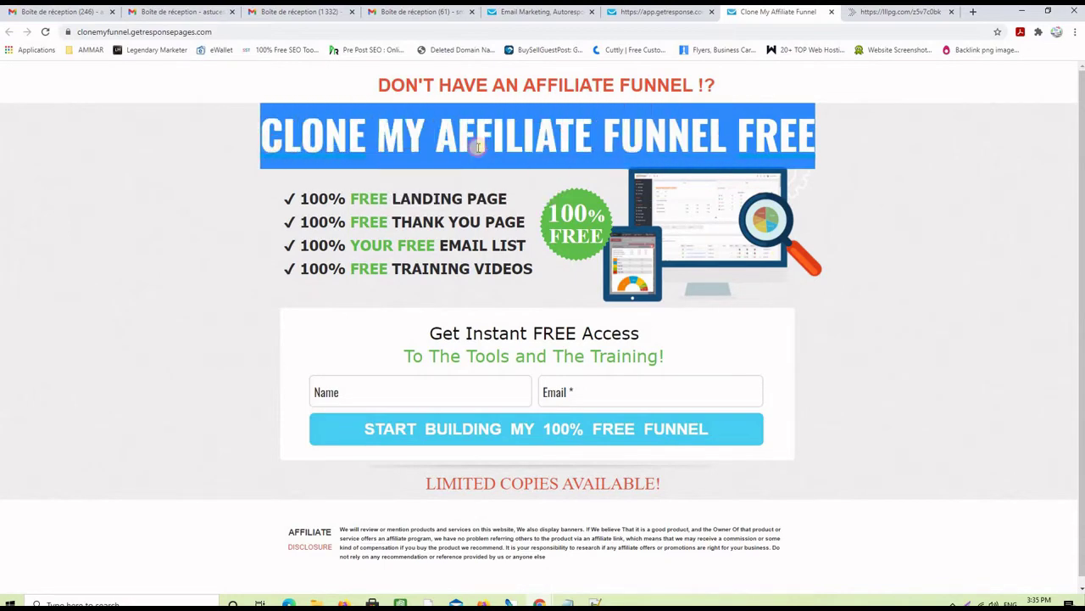
left_click(539, 12)
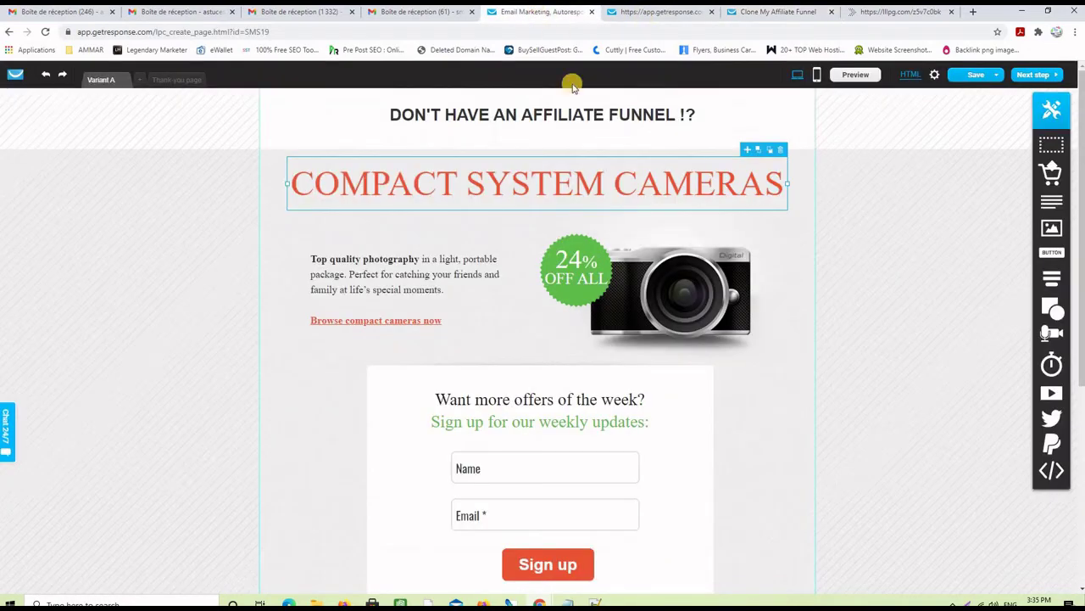
double_click(557, 183)
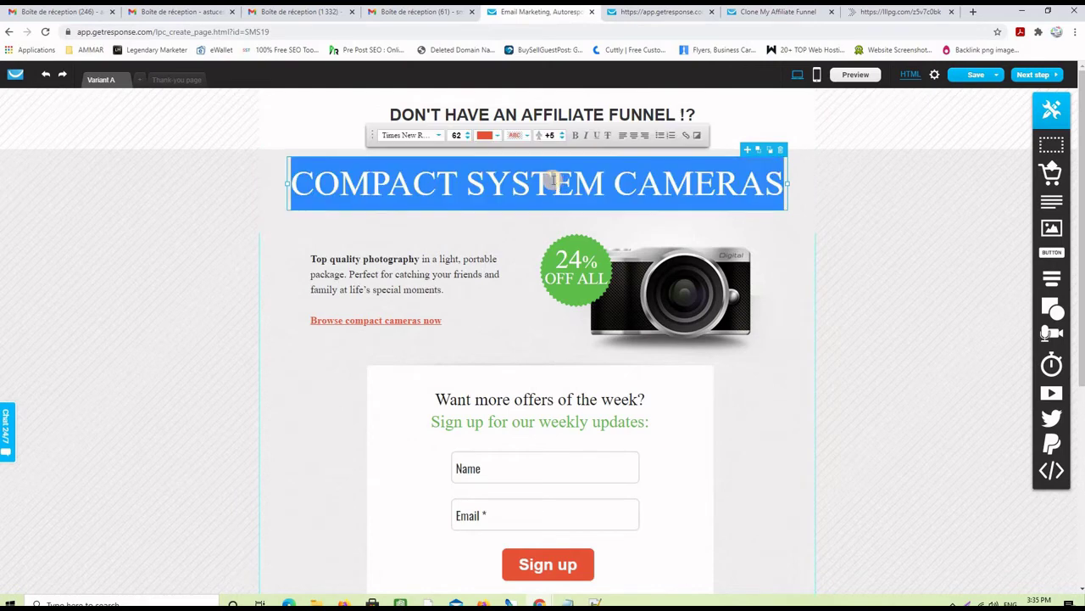
key("ctrl+v")
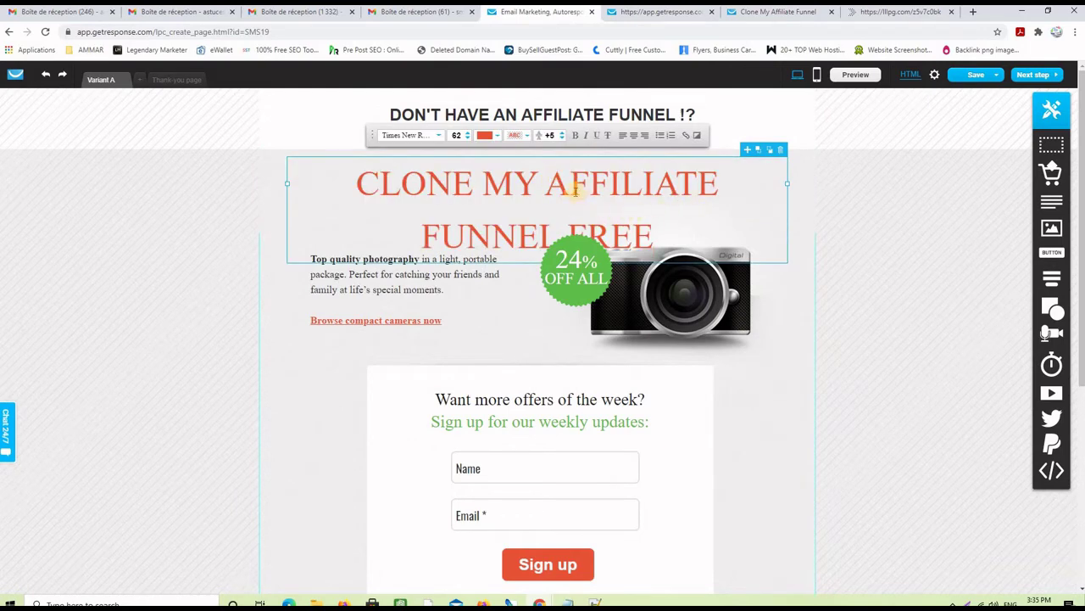
Change the main headline's font to Oswald
left_click(439, 140)
scroll(420, 212, "down", 5)
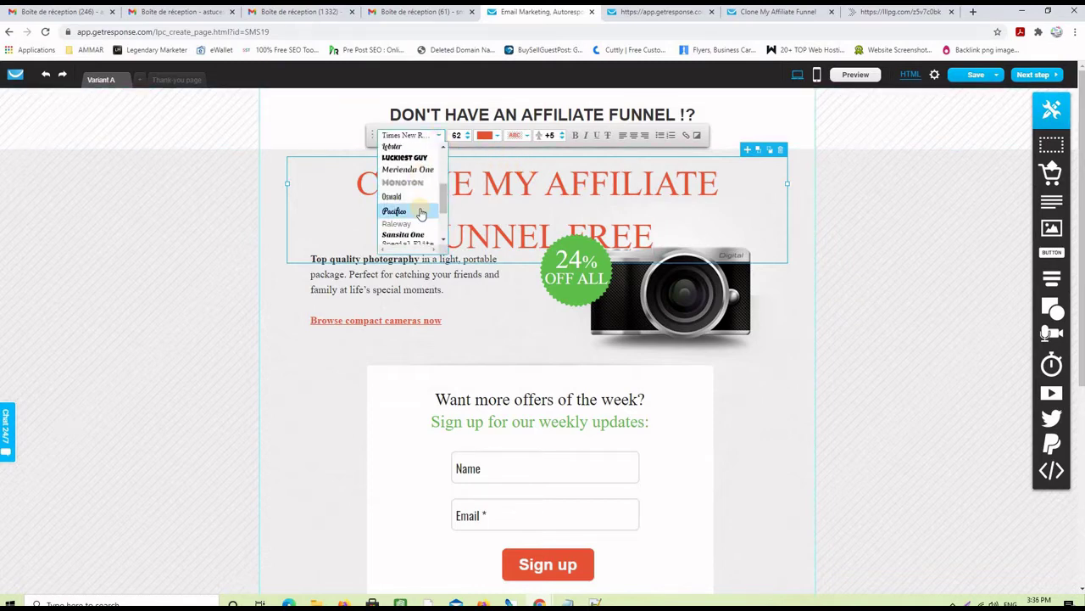
scroll(420, 212, "down", 5)
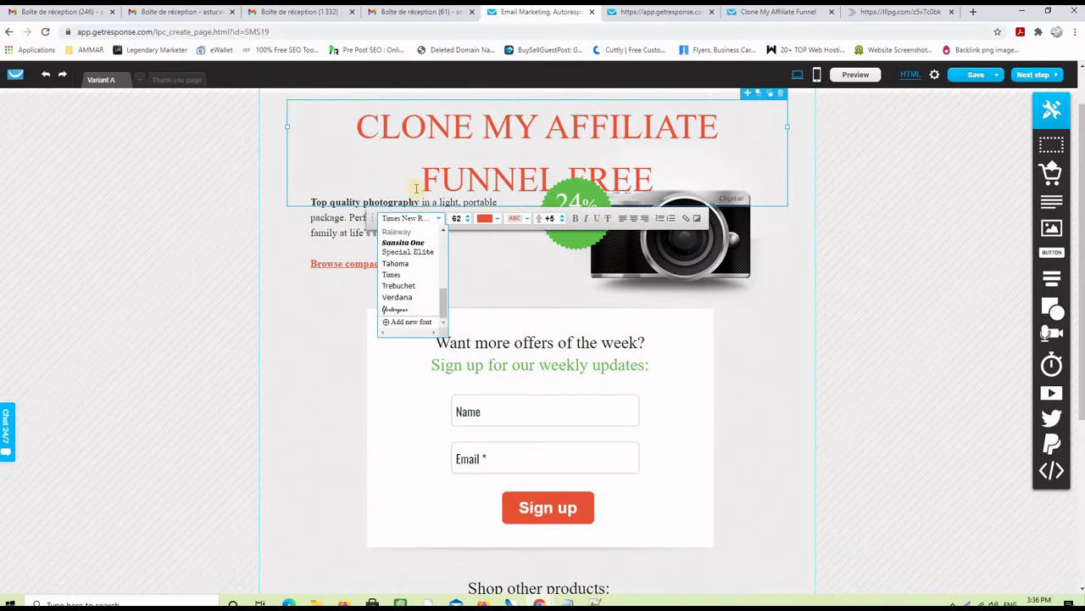
scroll(413, 284, "down", 1)
scroll(407, 254, "up", 2)
left_click(395, 206)
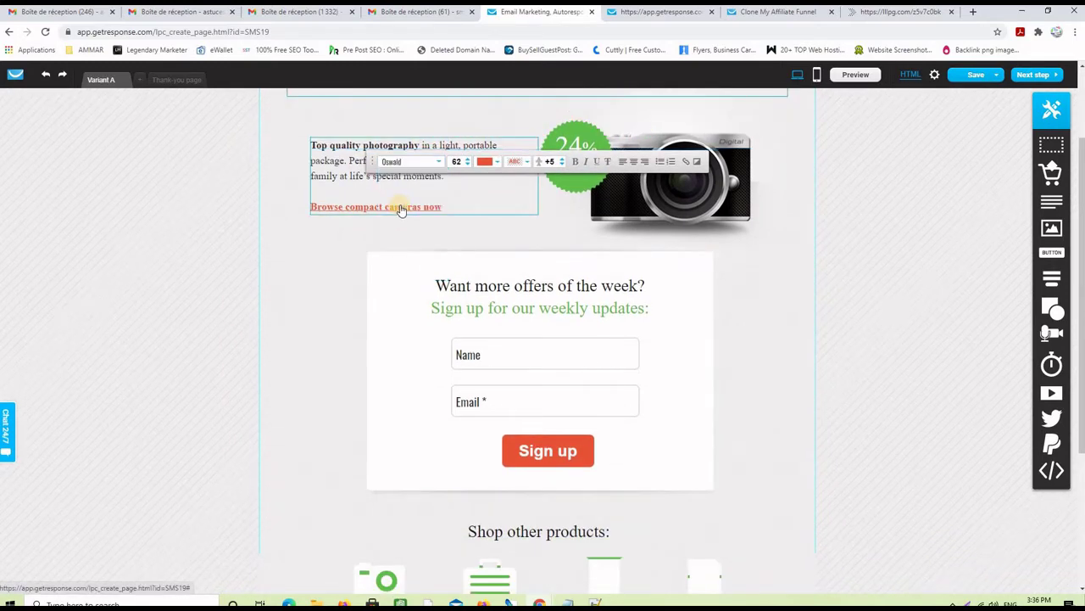
scroll(785, 264, "up", 2)
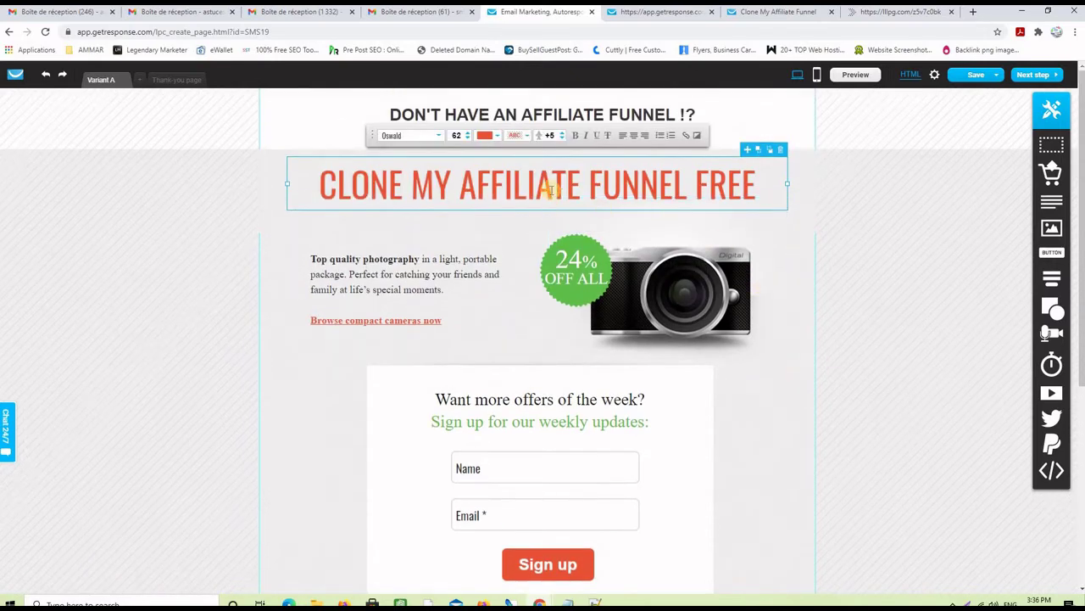
Set the main headline's font size to 64 and make the text bold
left_click(467, 134)
left_click(467, 133)
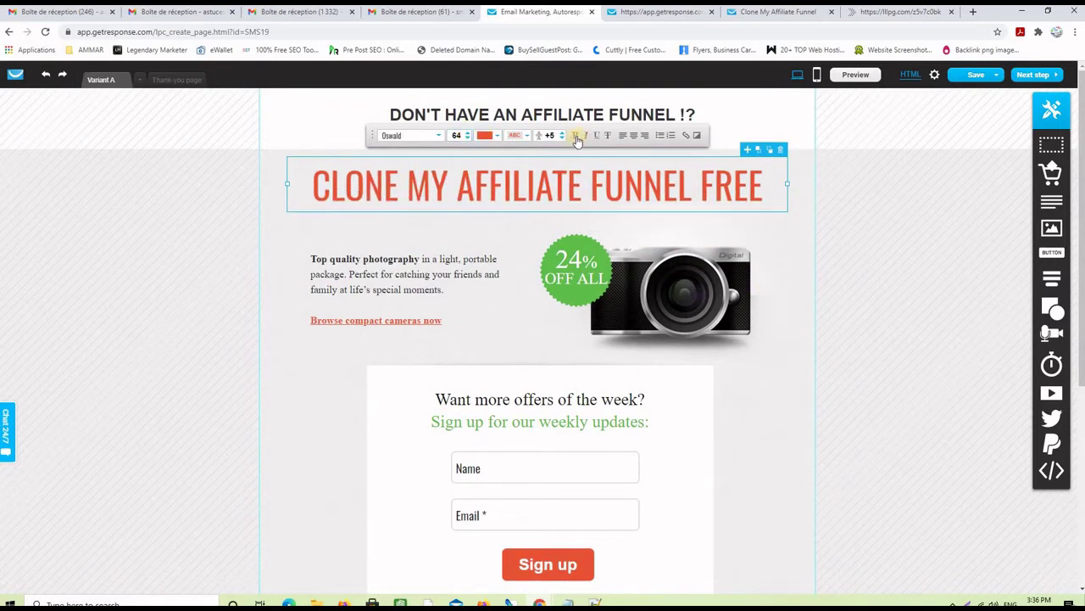
left_click(576, 135)
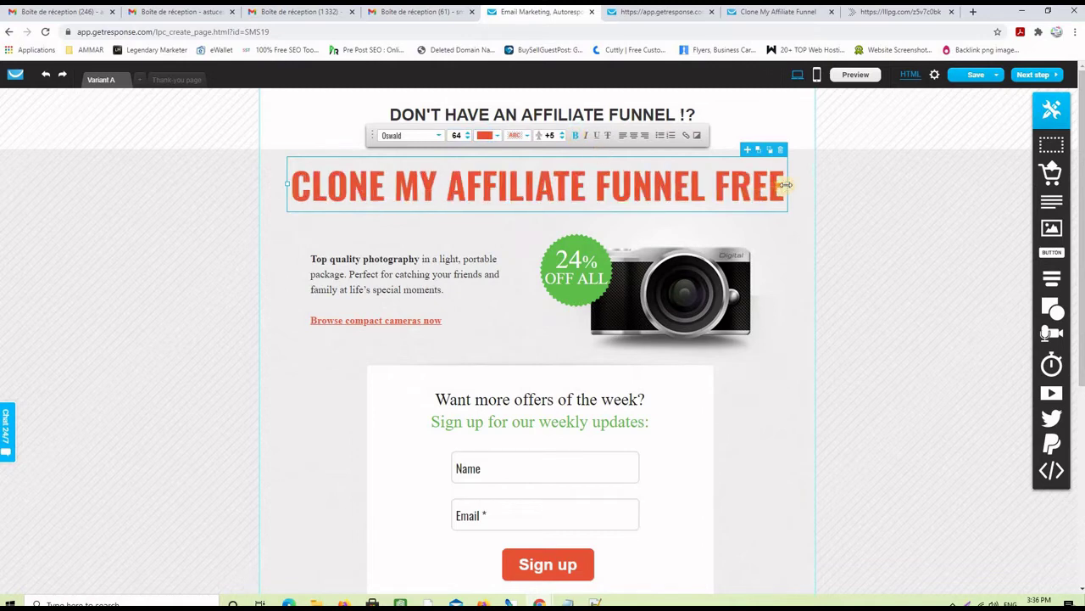
Widen the main headline's text box on both sides to the full width of the page's content column
left_click_drag(796, 184, 808, 184)
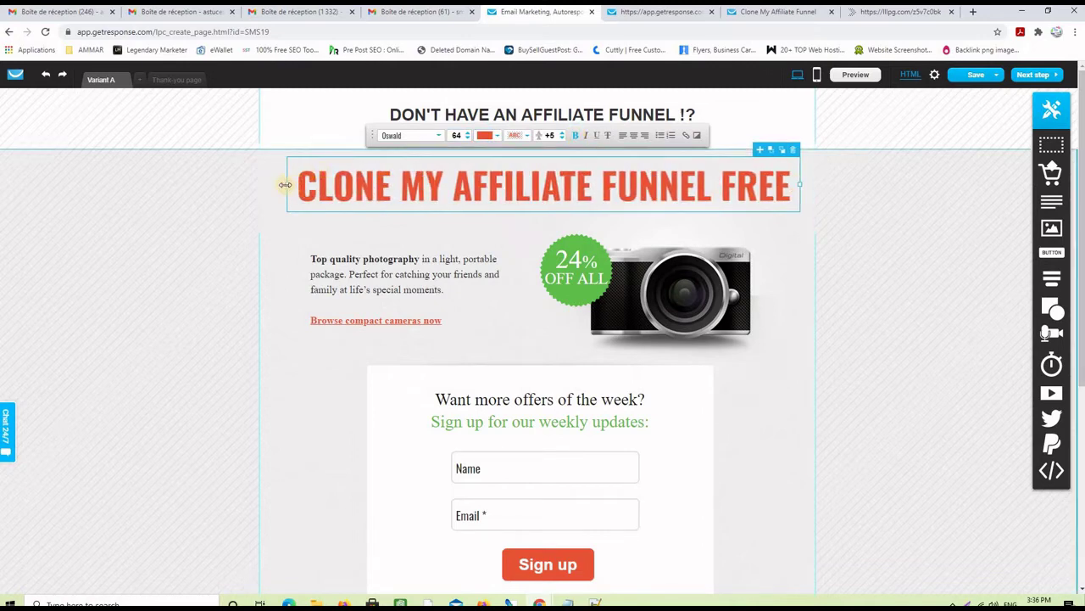
left_click_drag(279, 184, 267, 184)
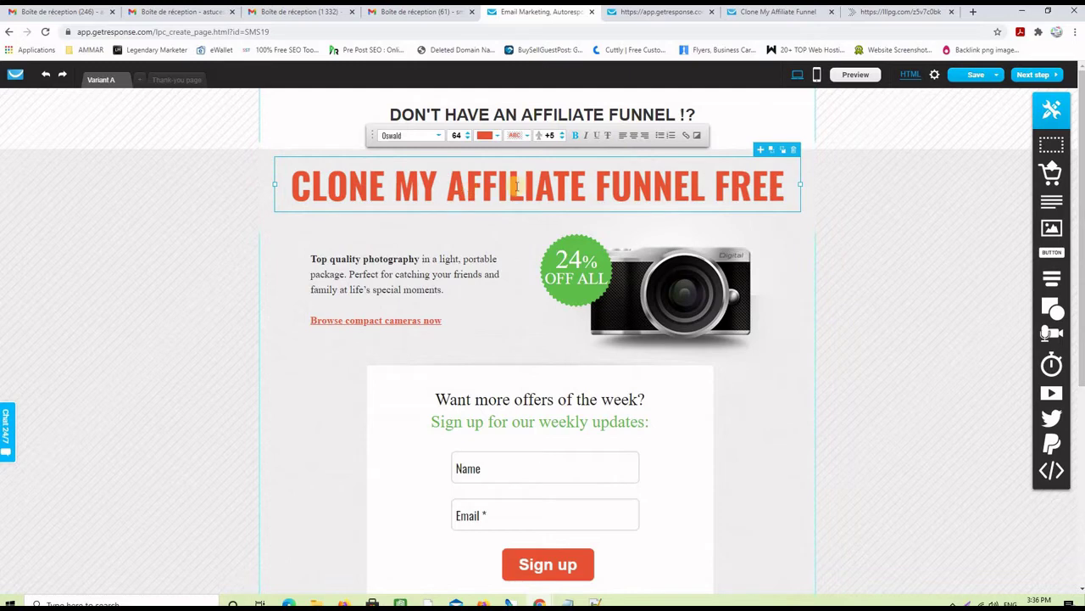
left_click(875, 231)
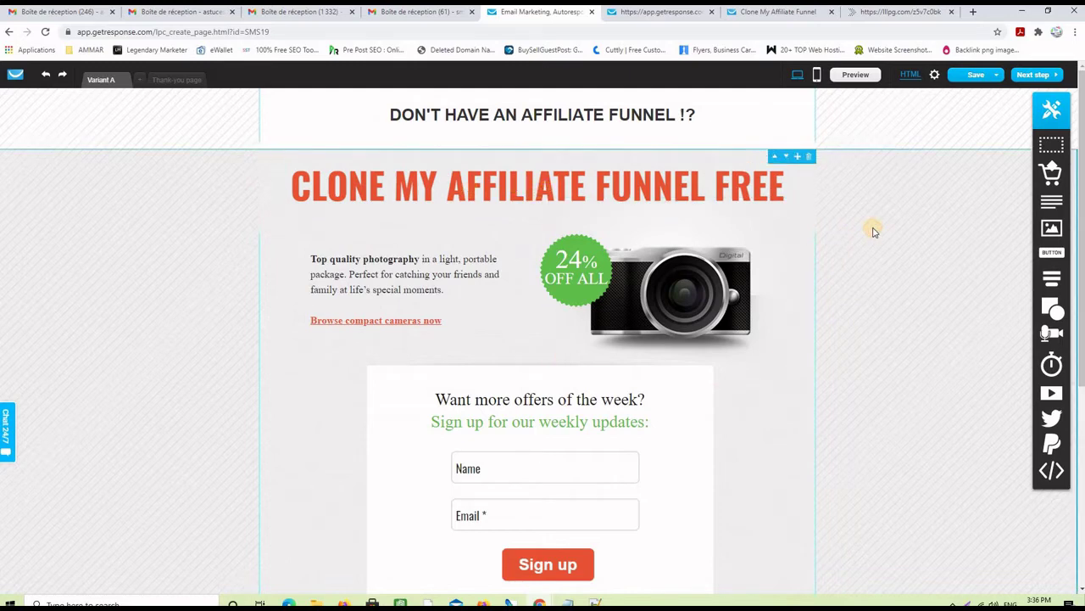
left_click(274, 173)
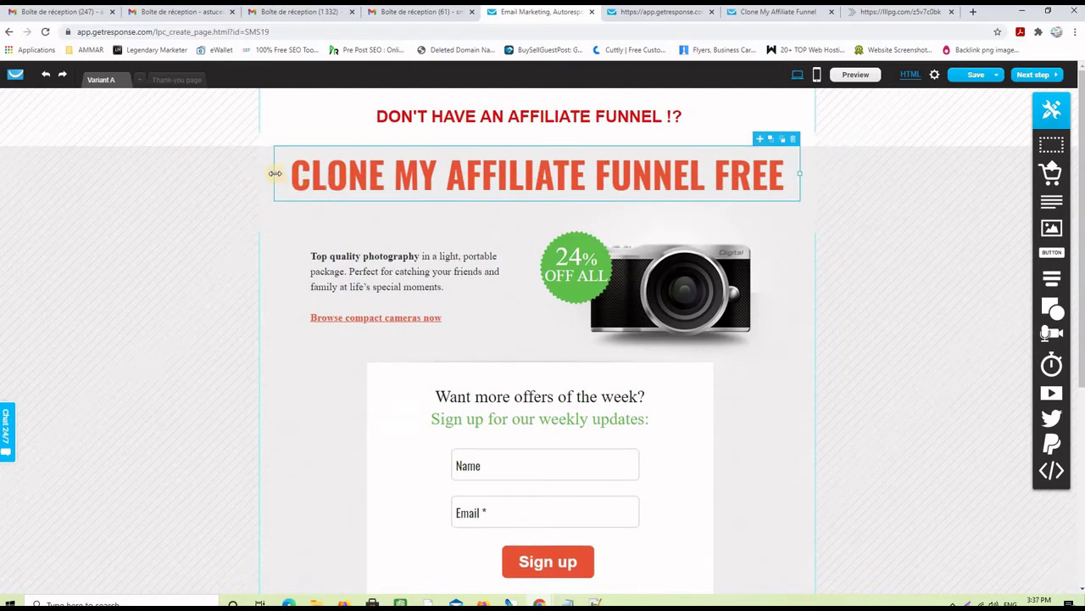
left_click_drag(265, 173, 258, 173)
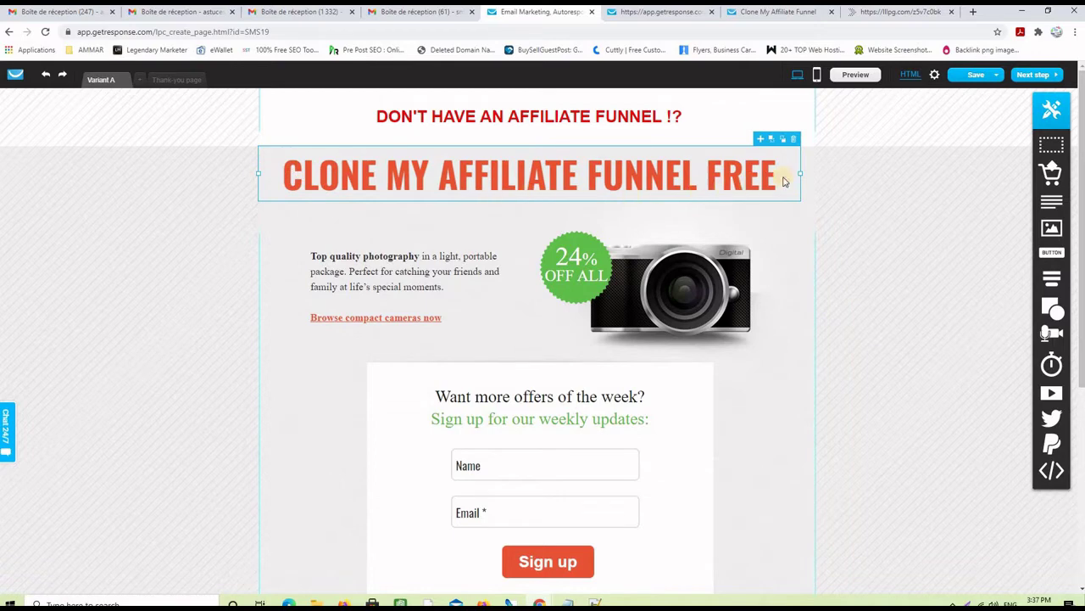
left_click_drag(800, 172, 816, 174)
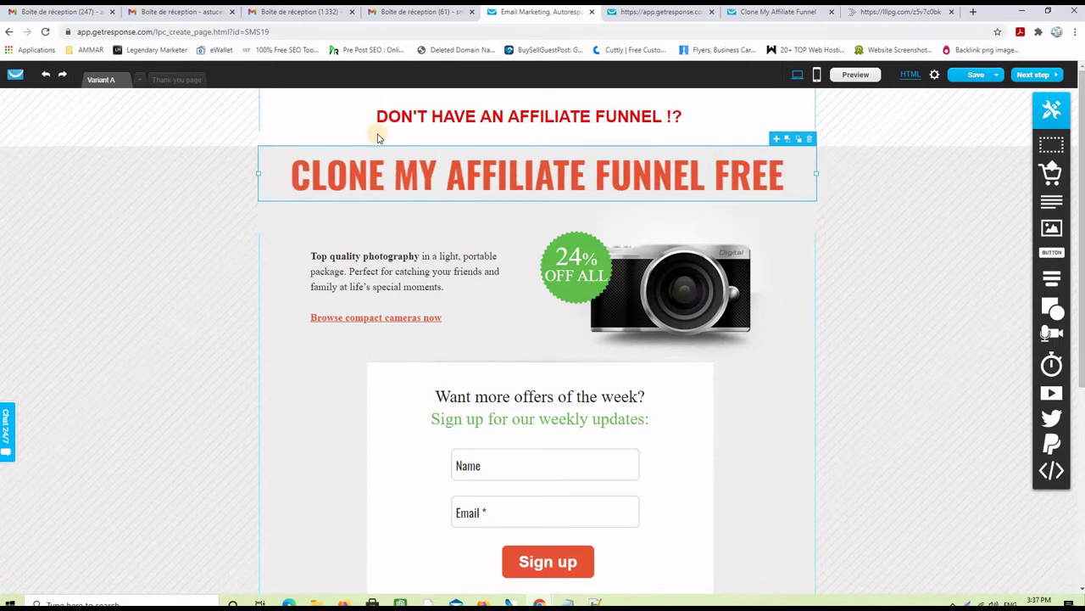
Increase the main headline's font size to 69
double_click(655, 175)
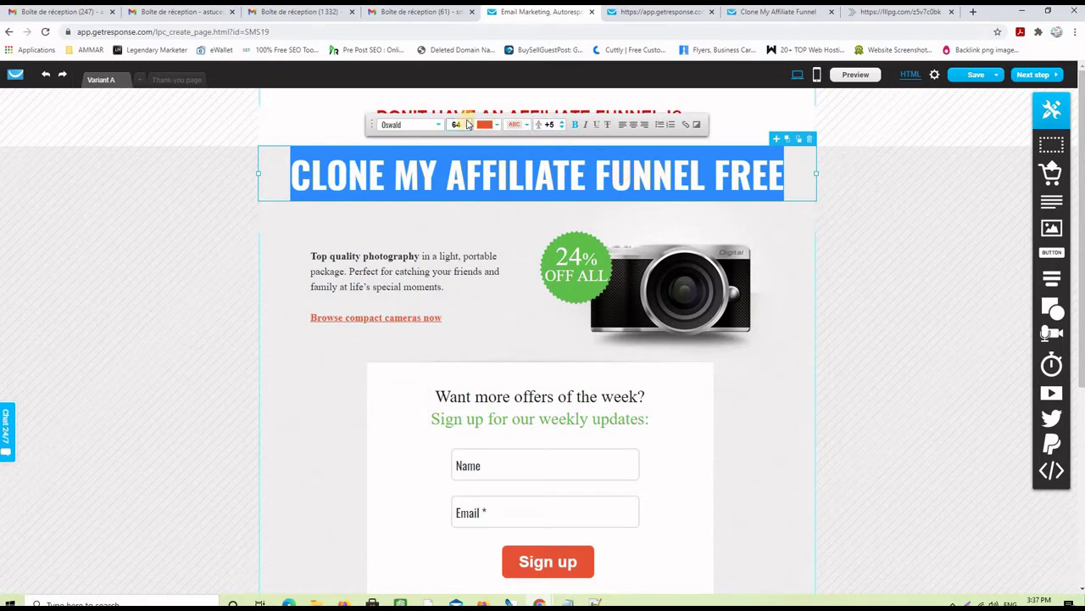
left_click(467, 125)
left_click(466, 123)
left_click(466, 122)
left_click(467, 123)
left_click(466, 123)
left_click(467, 123)
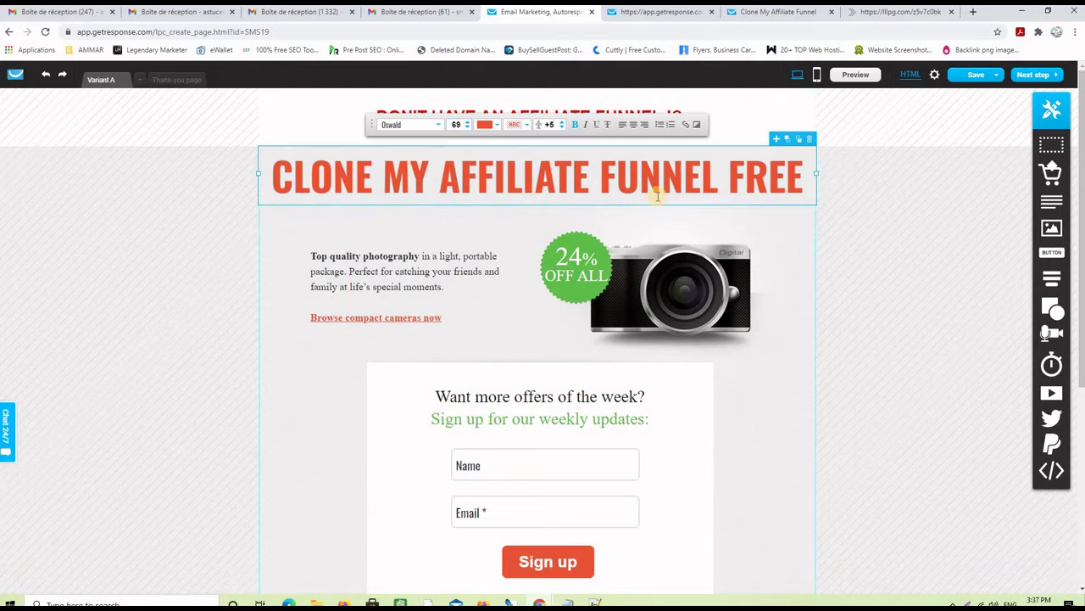
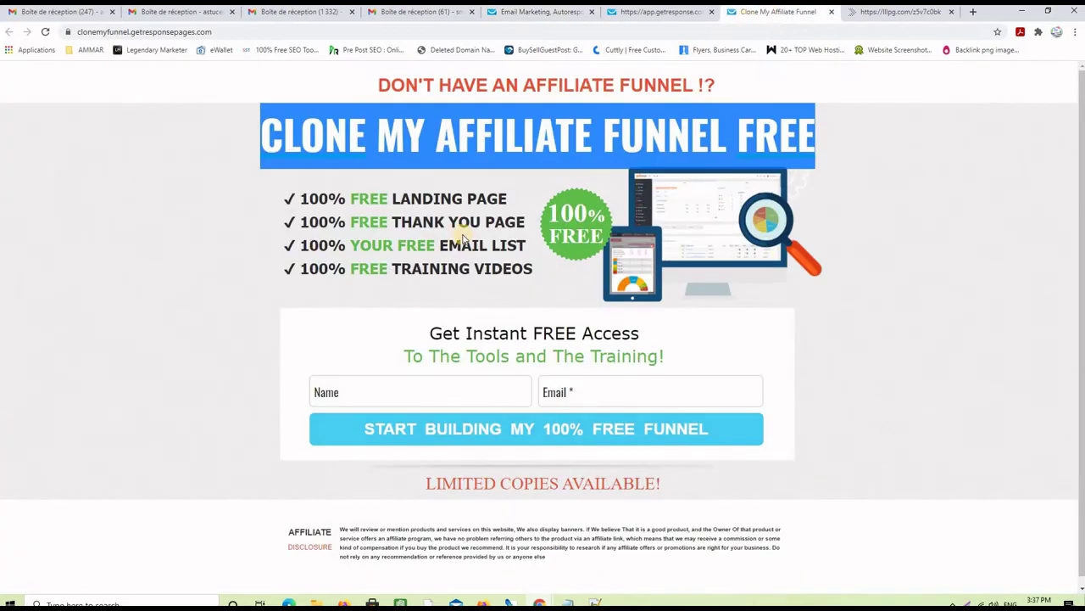
Copy the four-line "100% FREE" checkmark list from the Clone My Affiliate Funnel page and replace the "Top quality photography" text block with it
left_click_drag(533, 270, 283, 198)
right_click(310, 204)
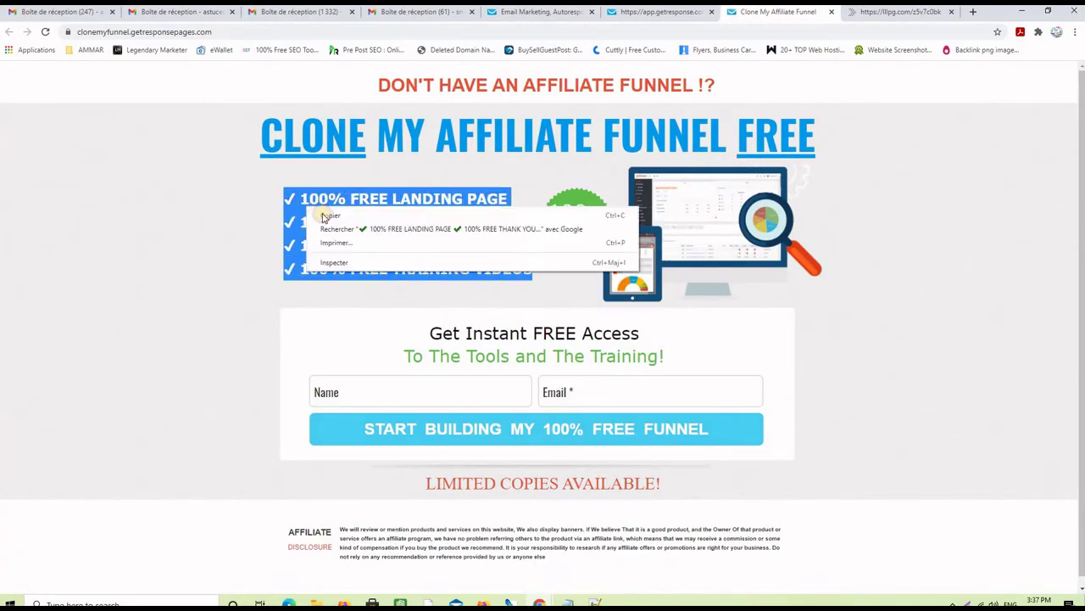
left_click(321, 213)
left_click(543, 12)
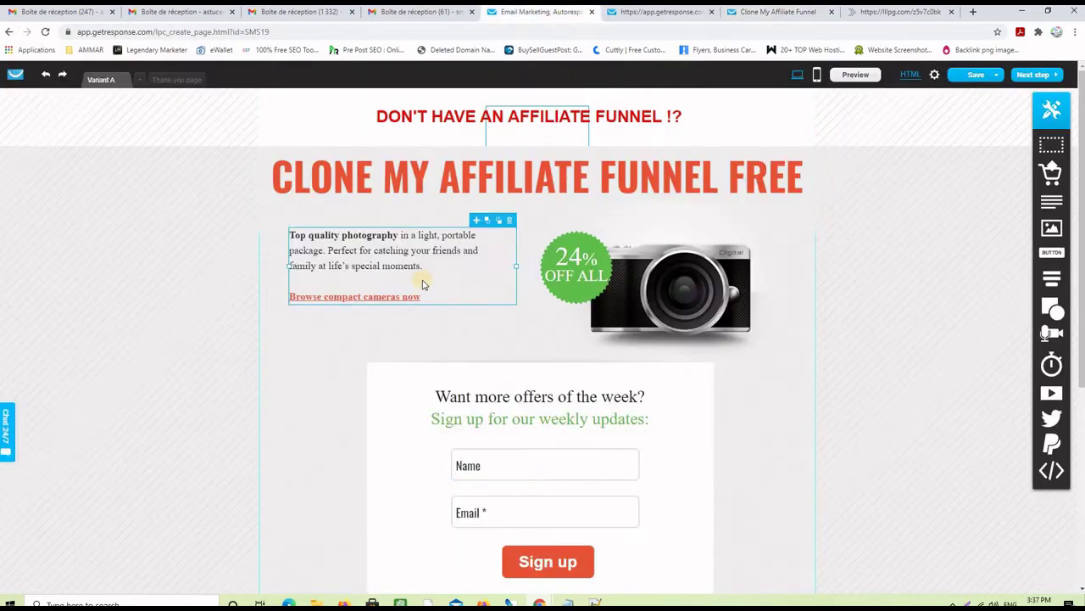
left_click(455, 269)
key("ctrl+a")
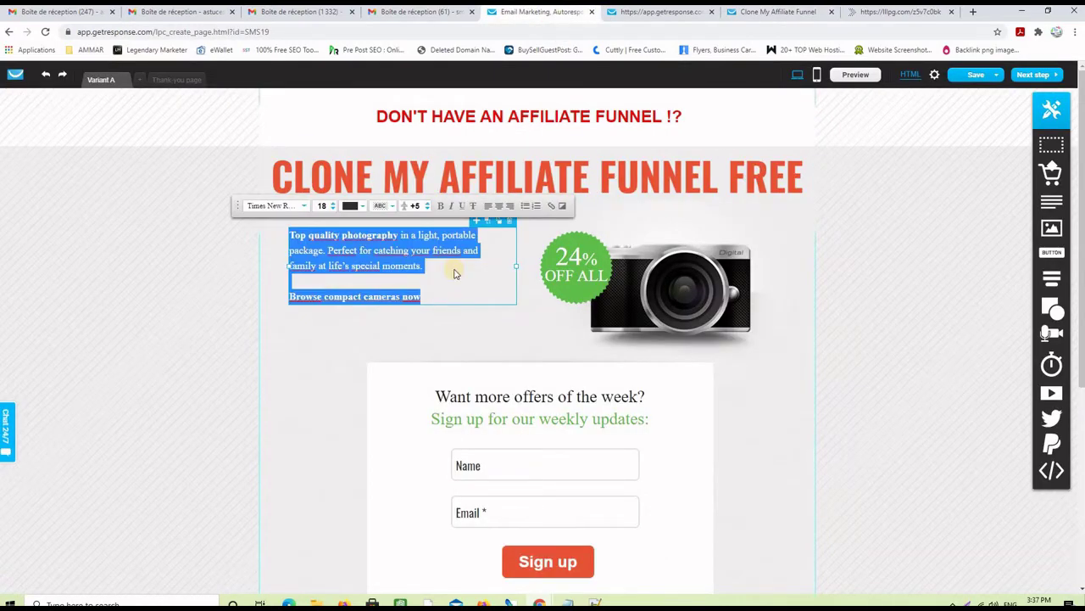
key("BackSpace")
key("ctrl+v")
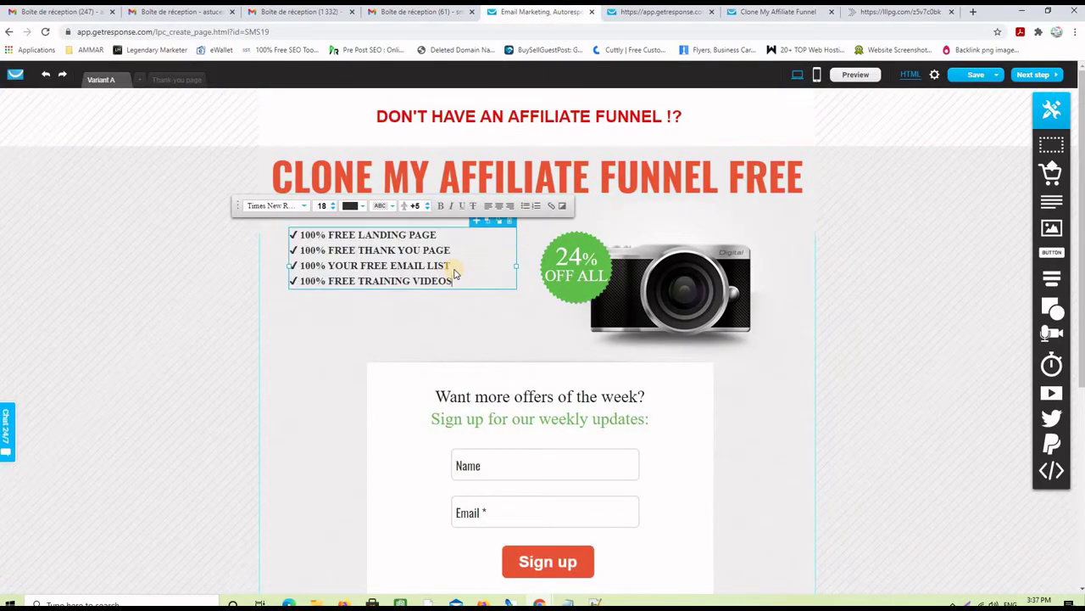
Change the font of the four-line "100% FREE" checklist to Oswald
left_click(303, 206)
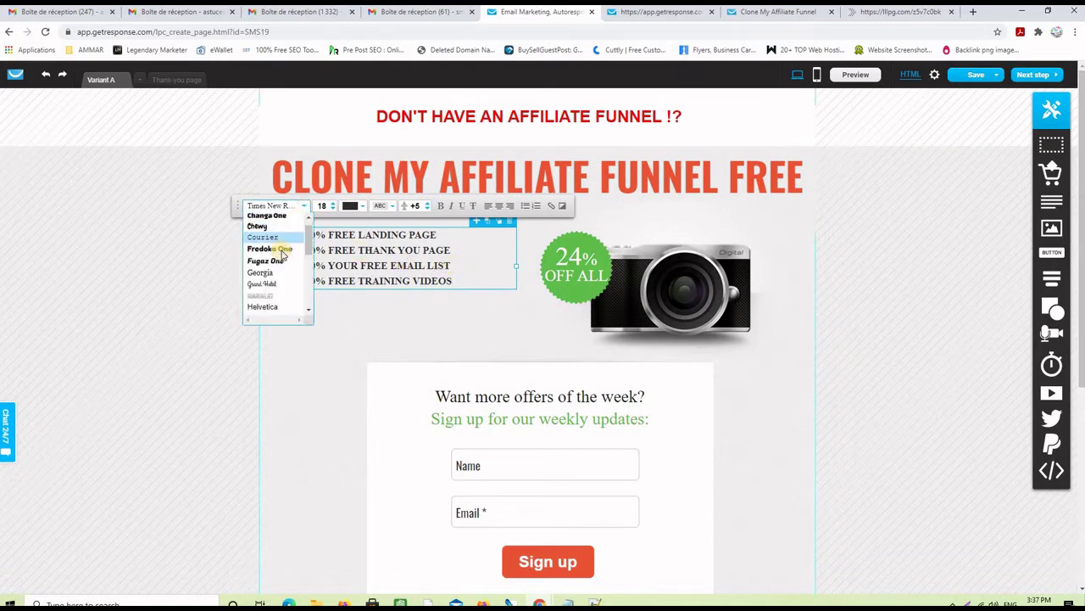
scroll(283, 254, "down", 1)
scroll(281, 253, "down", 1)
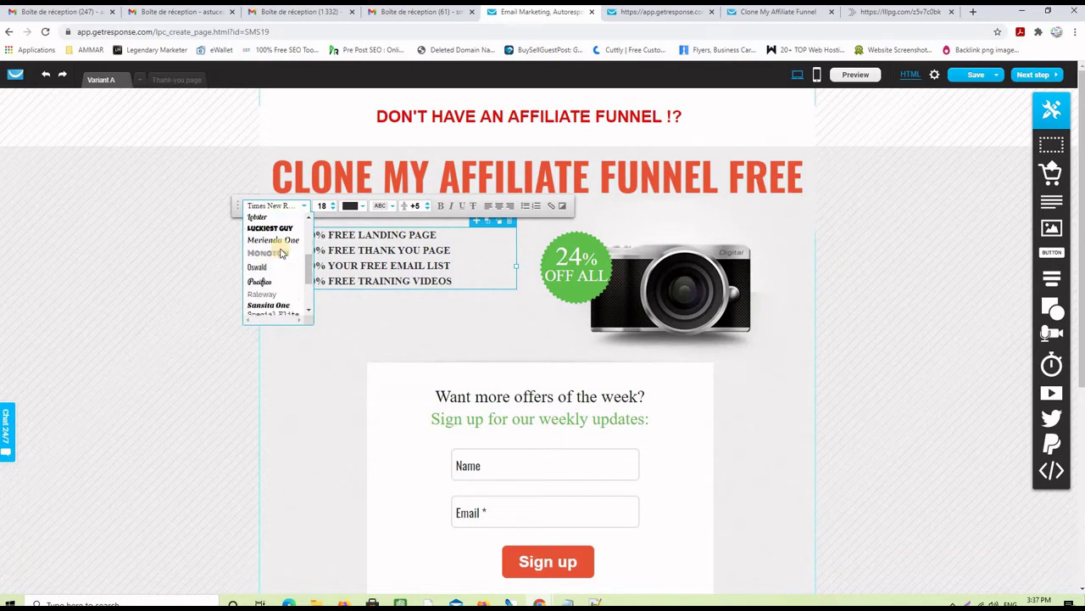
left_click(278, 266)
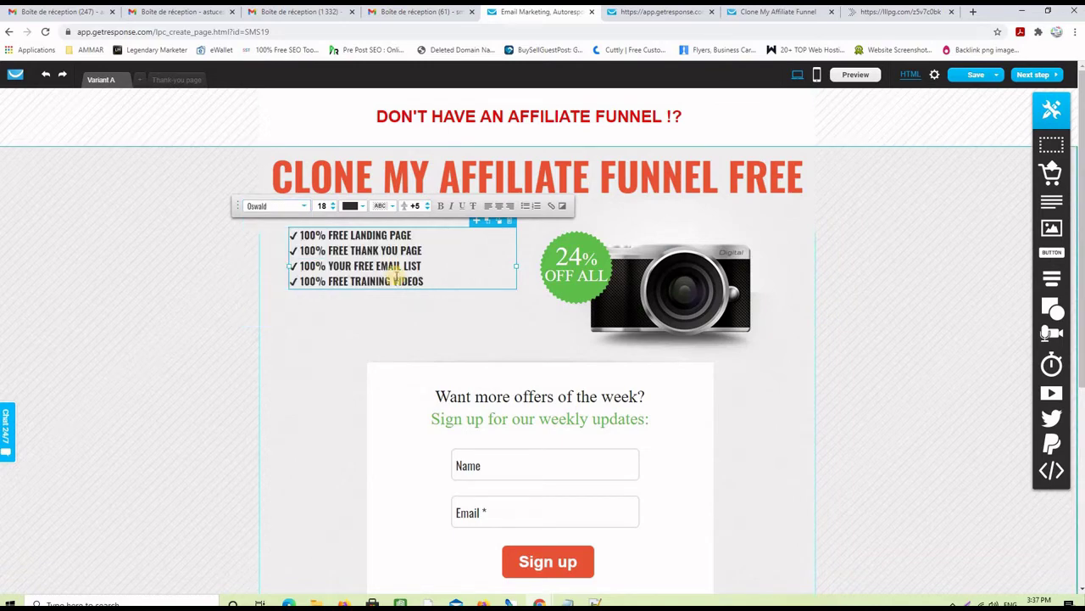
Increase the checklist's font size to 27
left_click(332, 204)
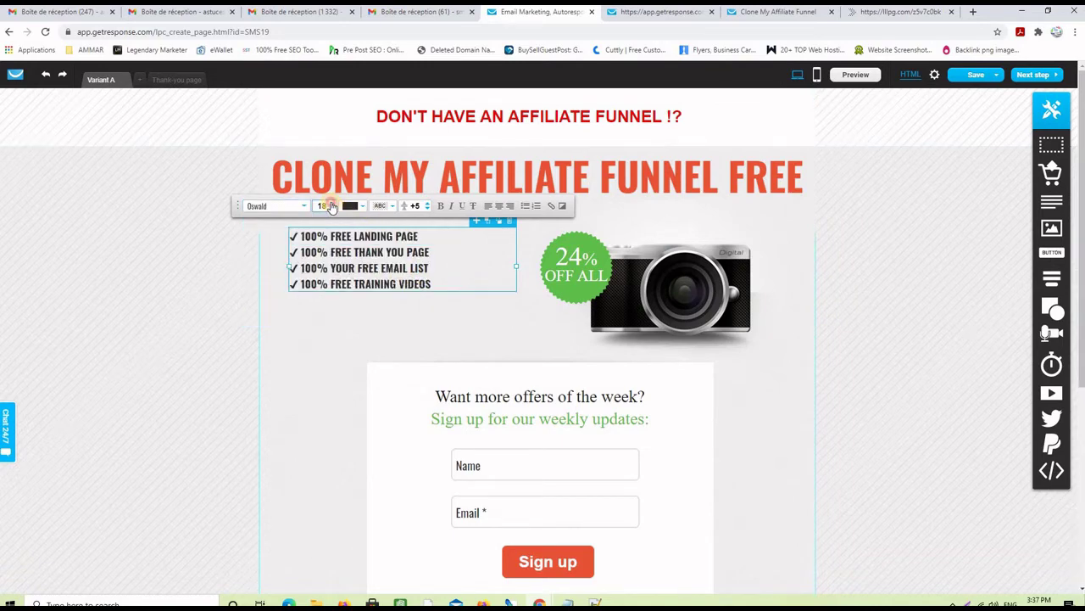
left_click(332, 204)
left_click(332, 203)
left_click(331, 203)
left_click(331, 204)
left_click(332, 204)
left_click(331, 203)
left_click(331, 203)
left_click(331, 203)
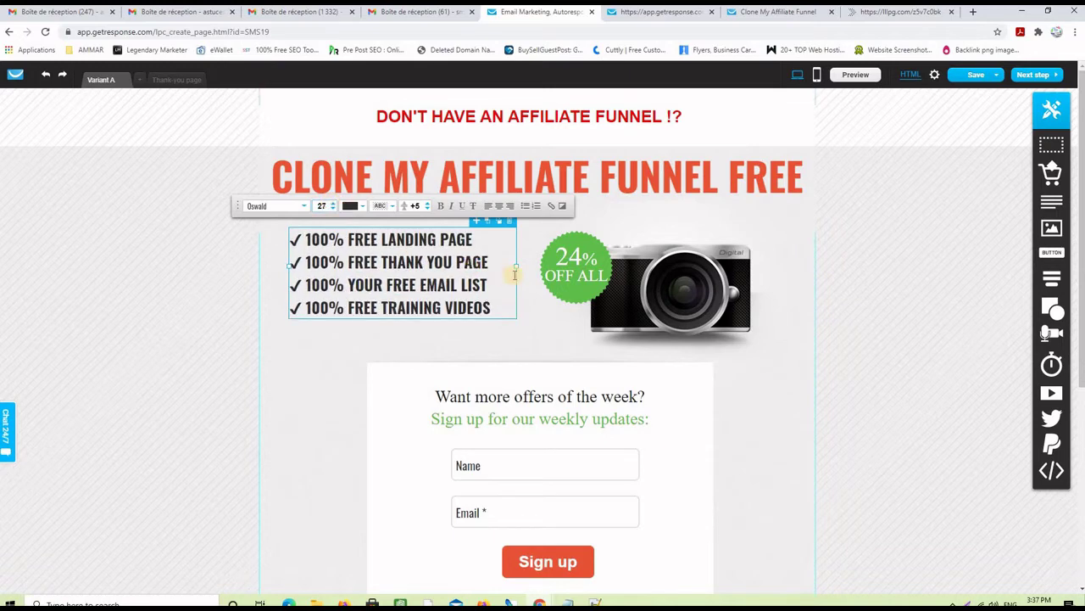
Widen the checklist's text box slightly on both sides and increase its font size to 30
left_click_drag(526, 268, 536, 271)
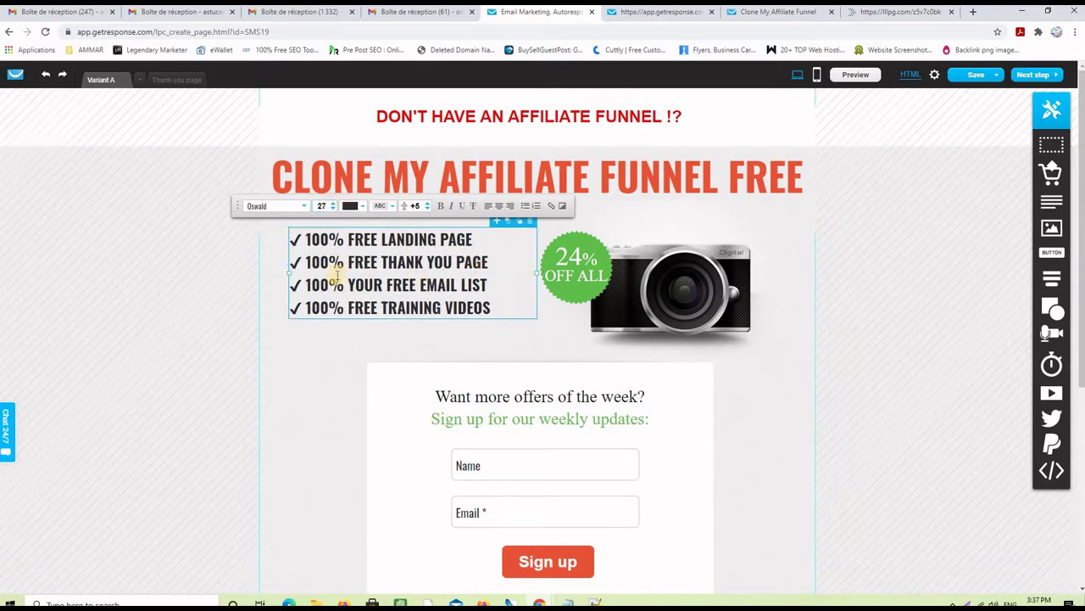
left_click_drag(288, 273, 285, 273)
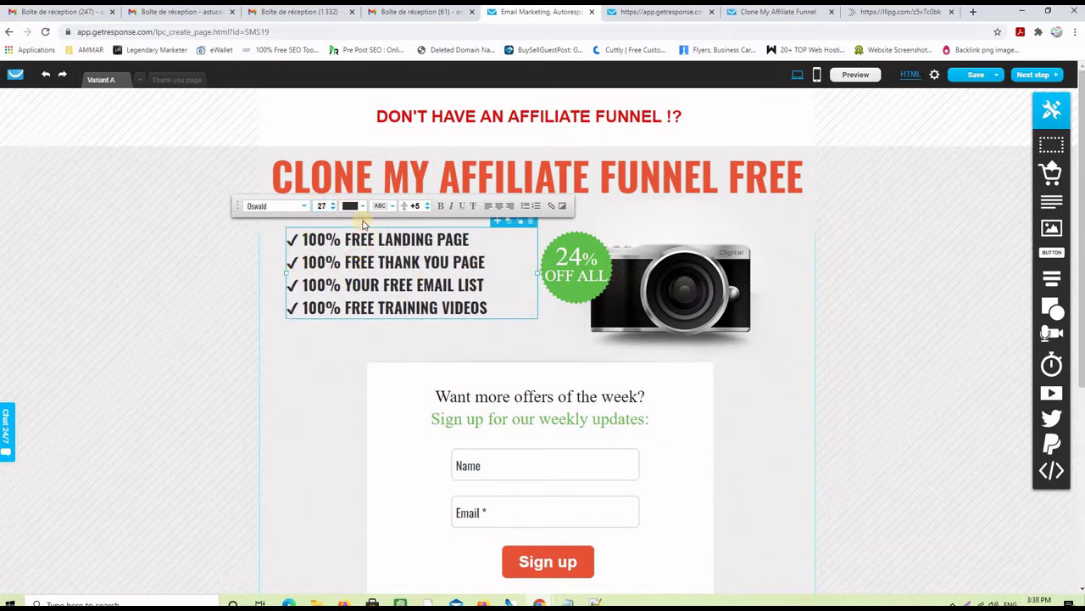
left_click(333, 205)
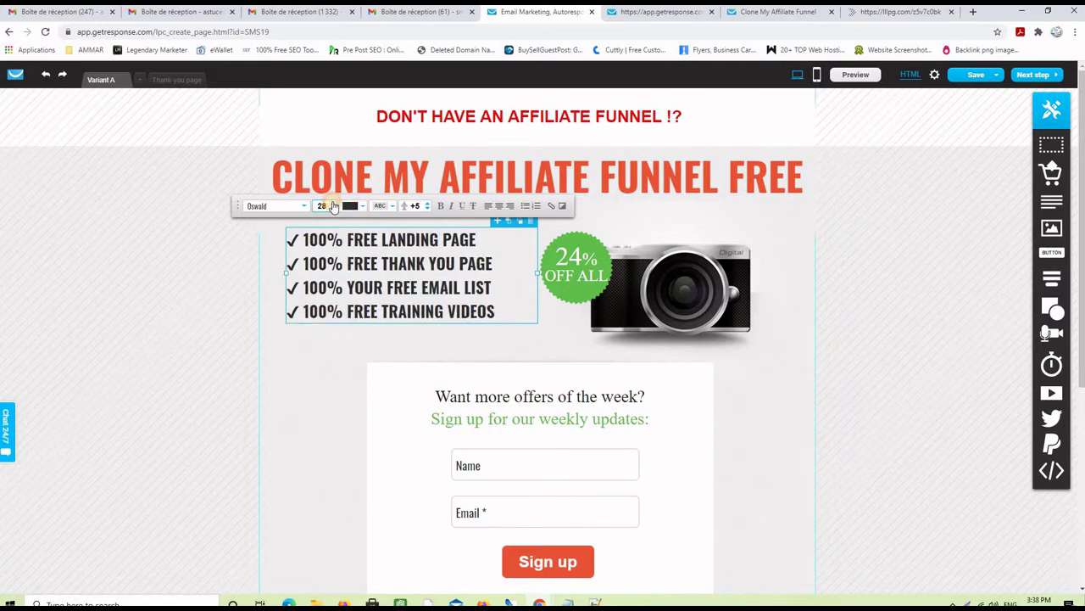
left_click(333, 204)
left_click(334, 205)
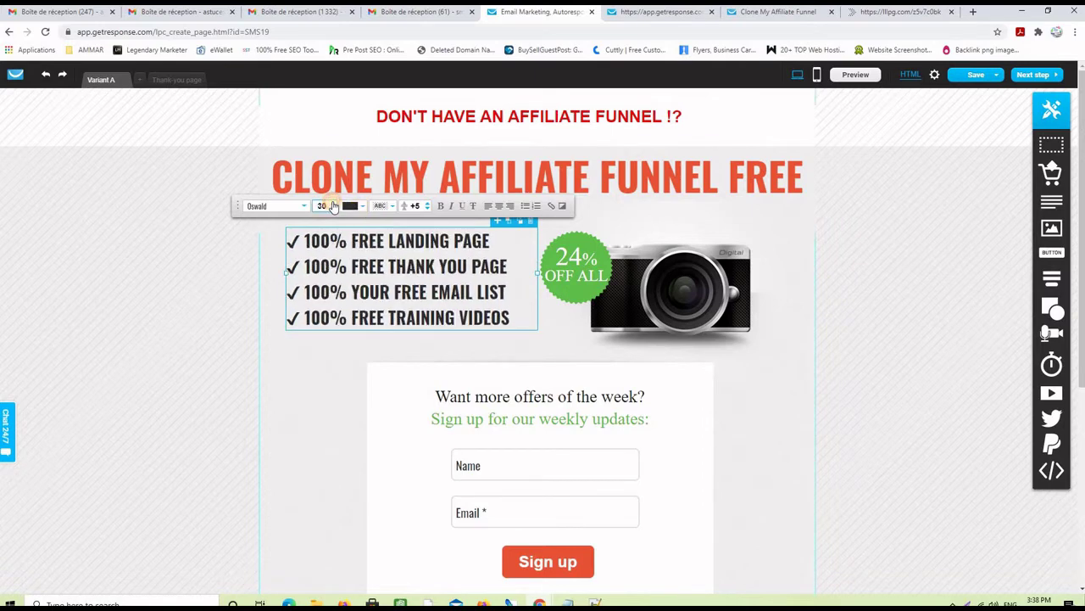
Color the word FREE in the "LANDING PAGE" line of the checklist red, #D91111
left_click(454, 315)
double_click(369, 241)
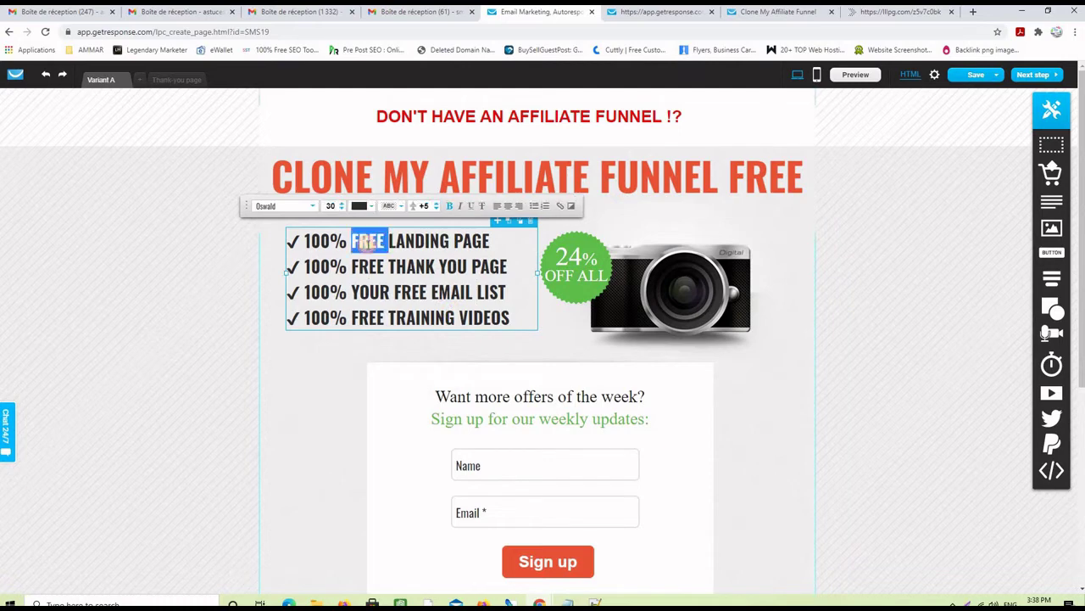
left_click(359, 205)
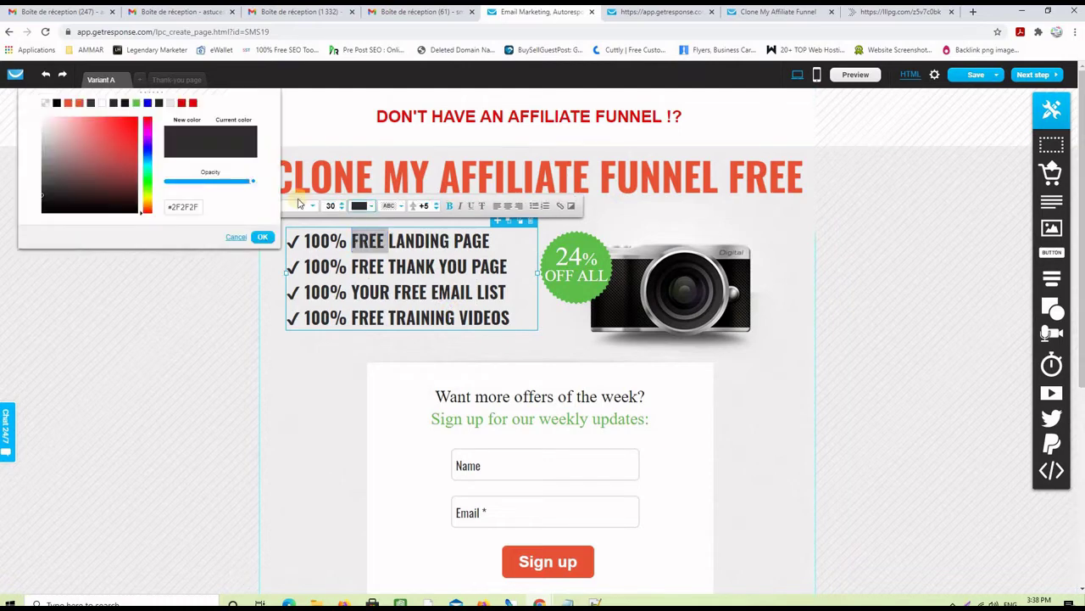
left_click(130, 130)
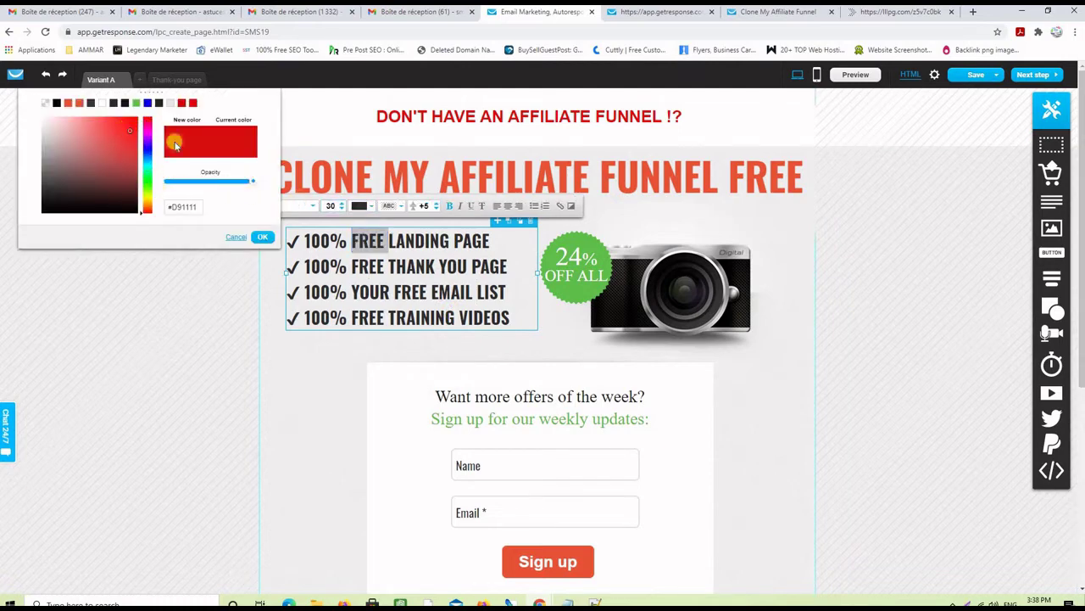
left_click(261, 236)
Apply the same red to the word FREE in the "THANK YOU PAGE" line
double_click(358, 265)
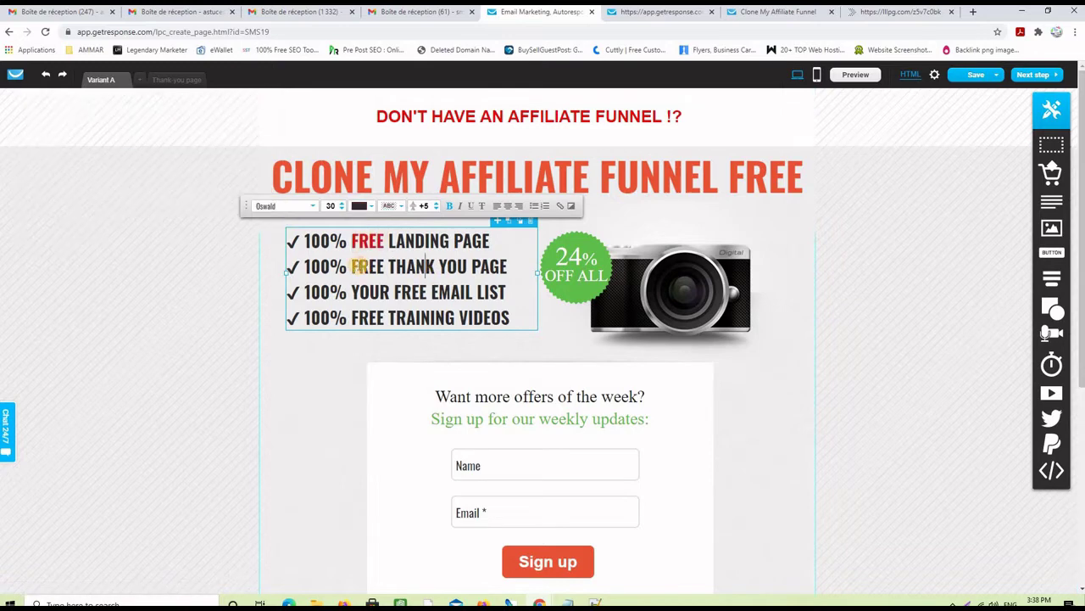
left_click(359, 207)
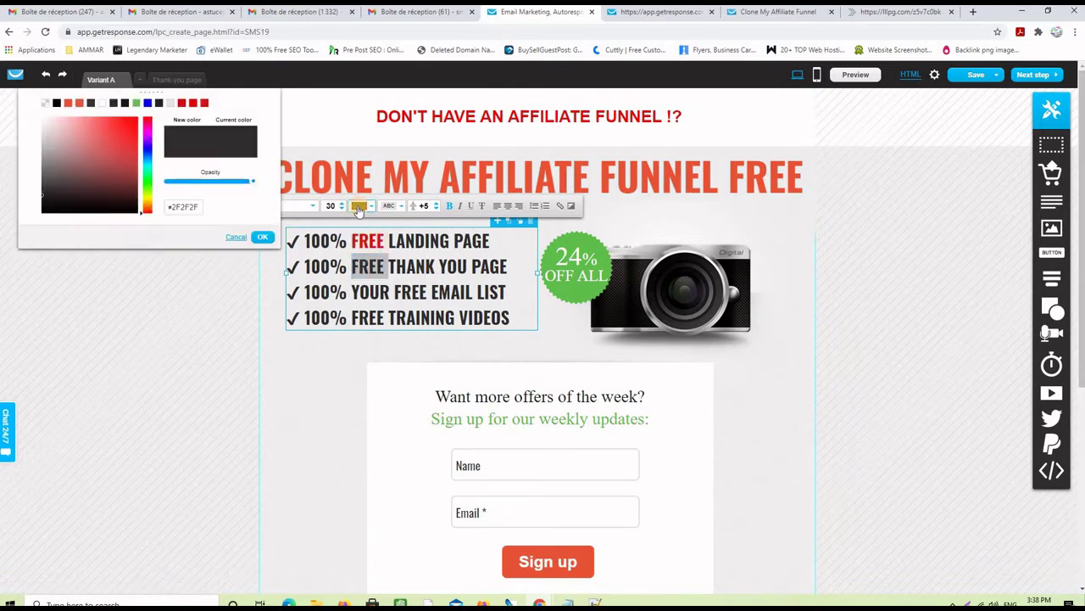
left_click(203, 105)
left_click(261, 236)
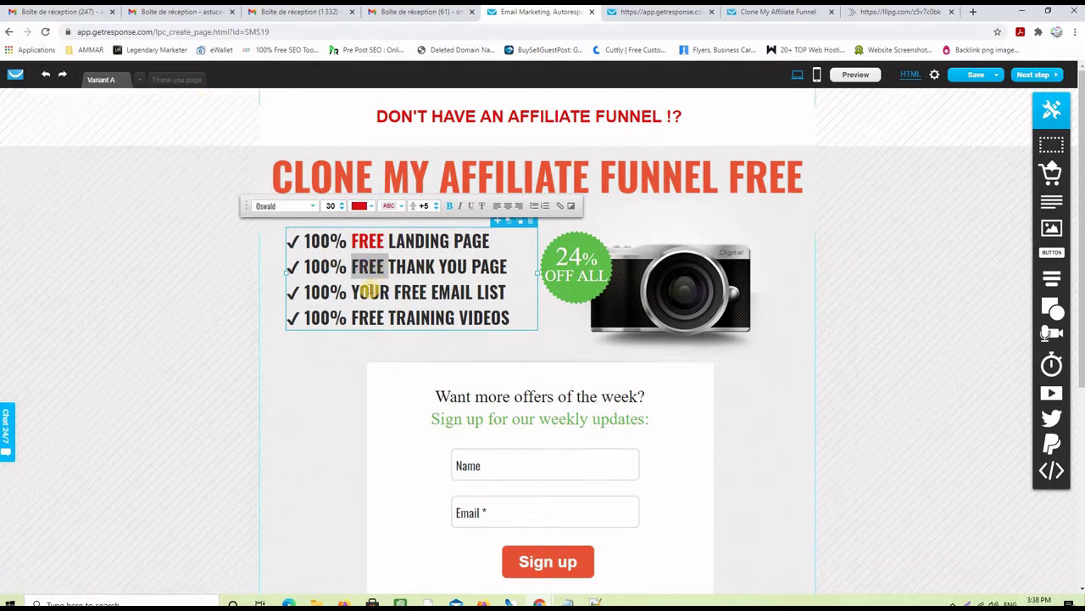
Color the word YOUR in the "EMAIL LIST" line red, #D91111
double_click(369, 291)
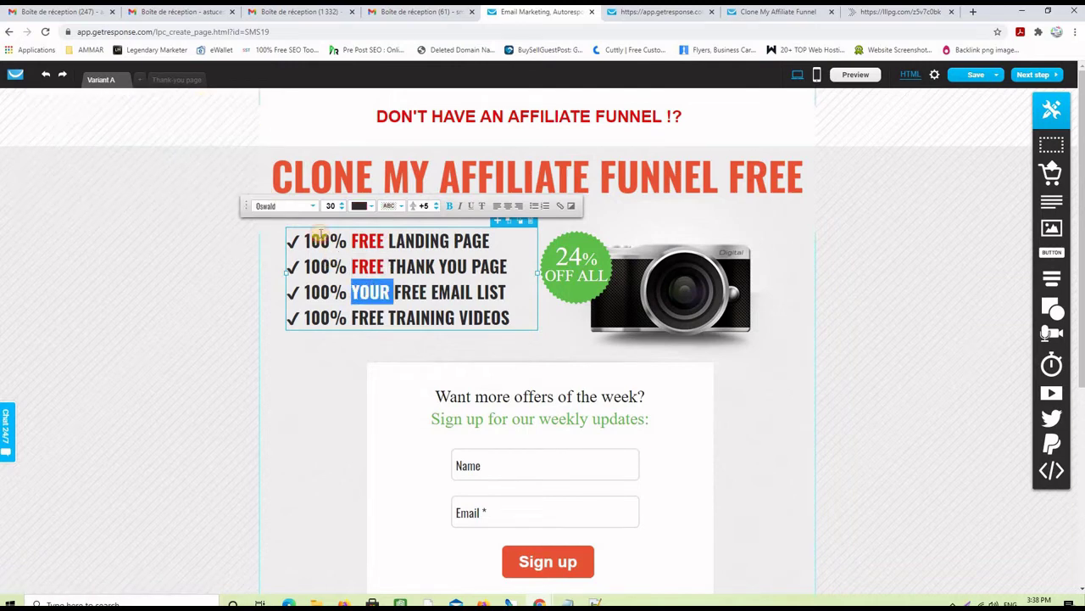
left_click(359, 211)
left_click(204, 103)
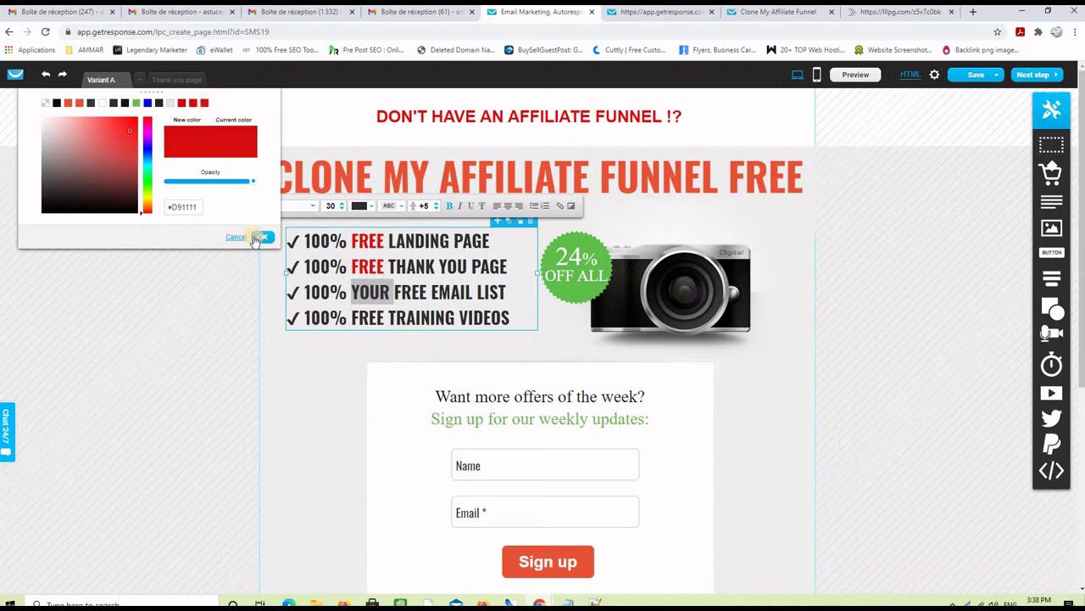
left_click(258, 238)
Color the word FREE in the "TRAINING VIDEOS" line red, #D91111
double_click(370, 318)
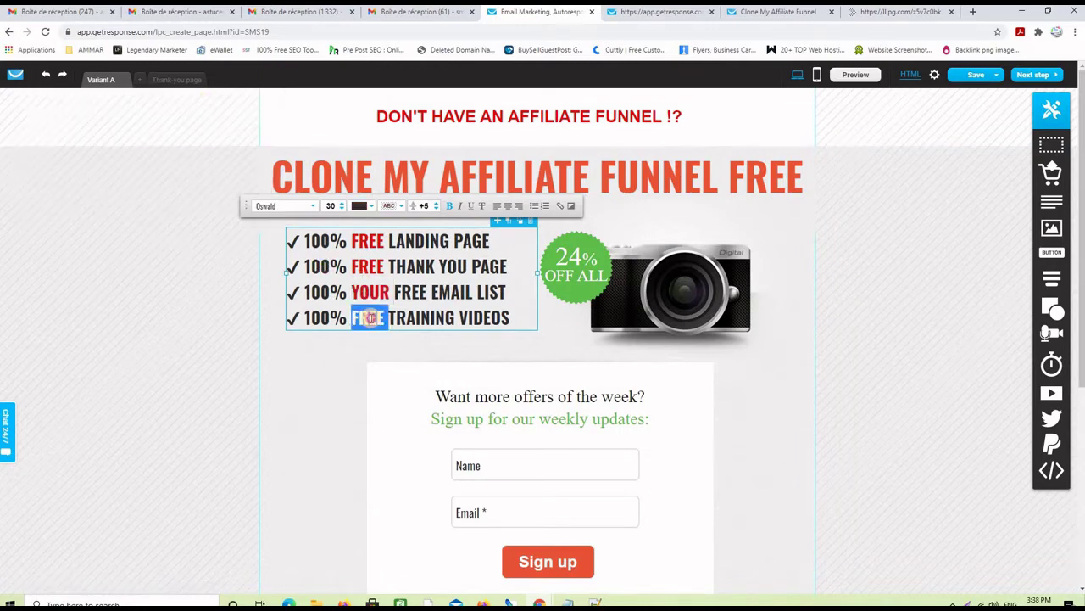
left_click(370, 317)
double_click(369, 317)
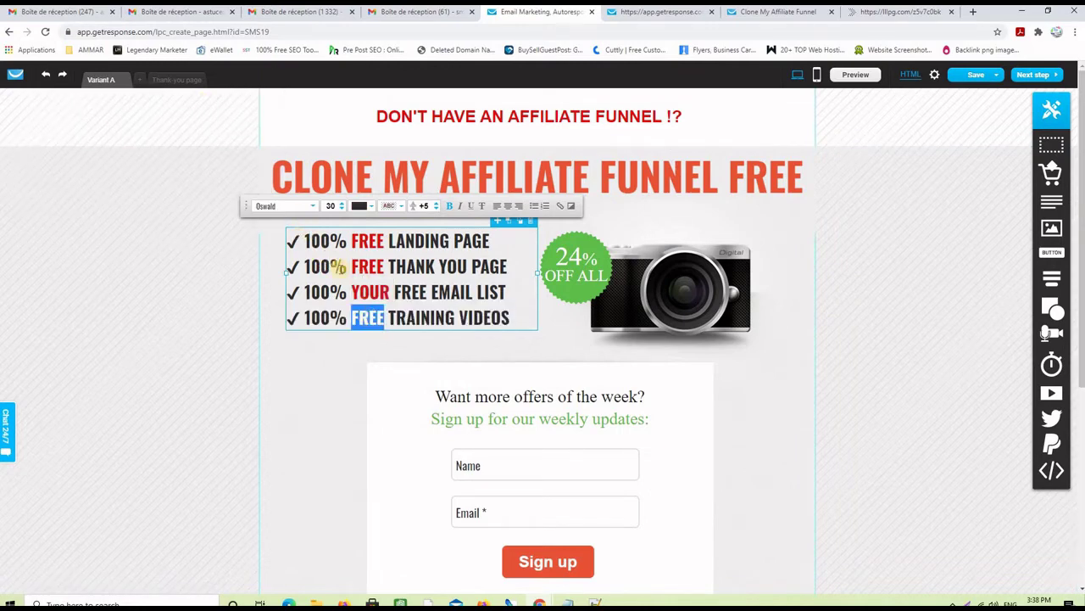
left_click(359, 209)
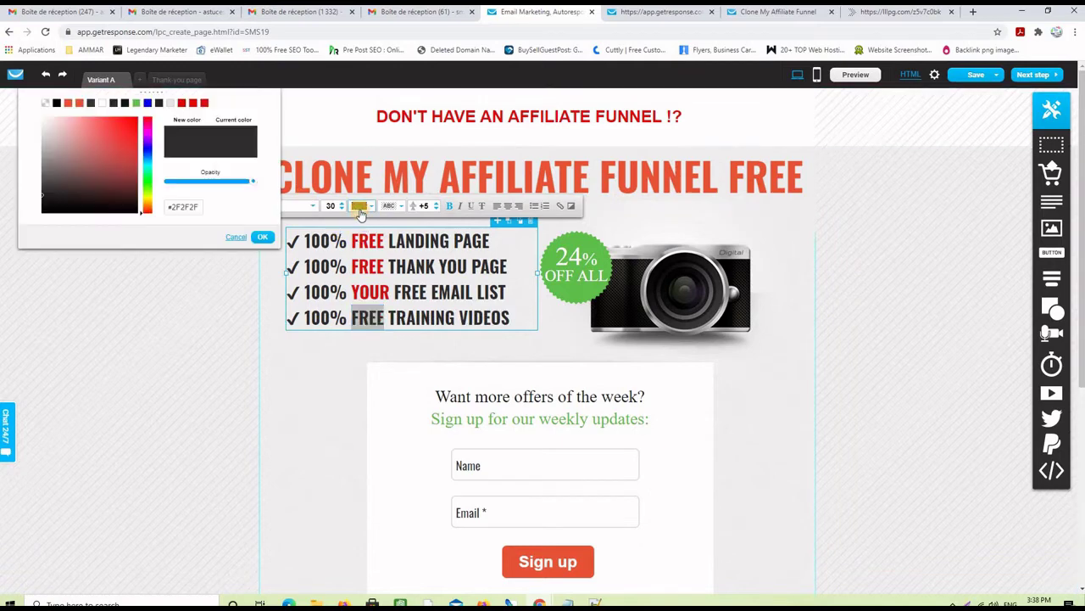
left_click(204, 105)
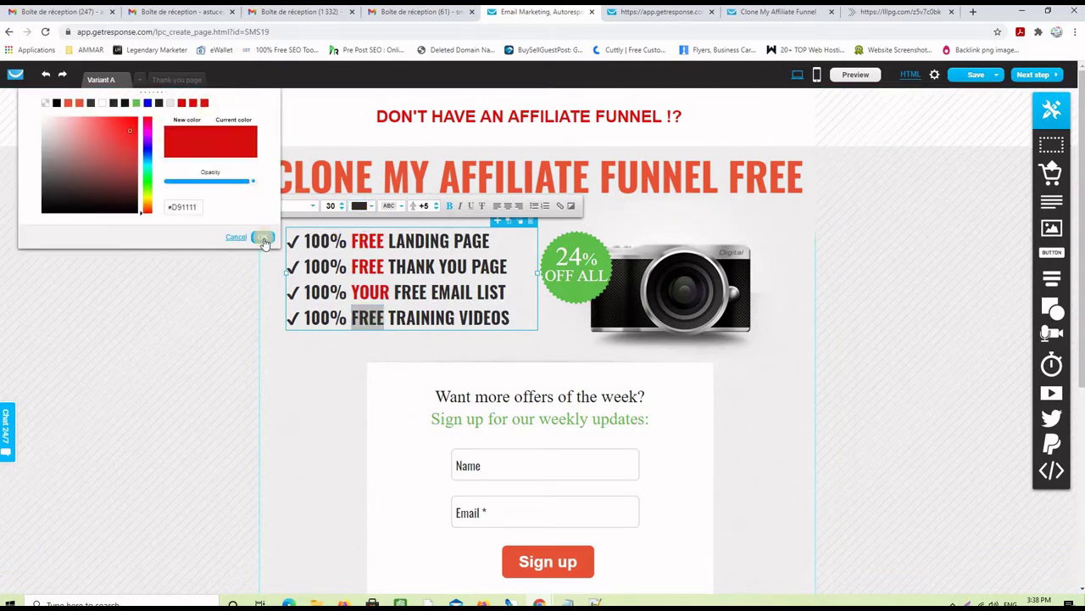
left_click(261, 237)
Color the word FREE in the "EMAIL LIST" line the same red as the word YOUR
double_click(403, 291)
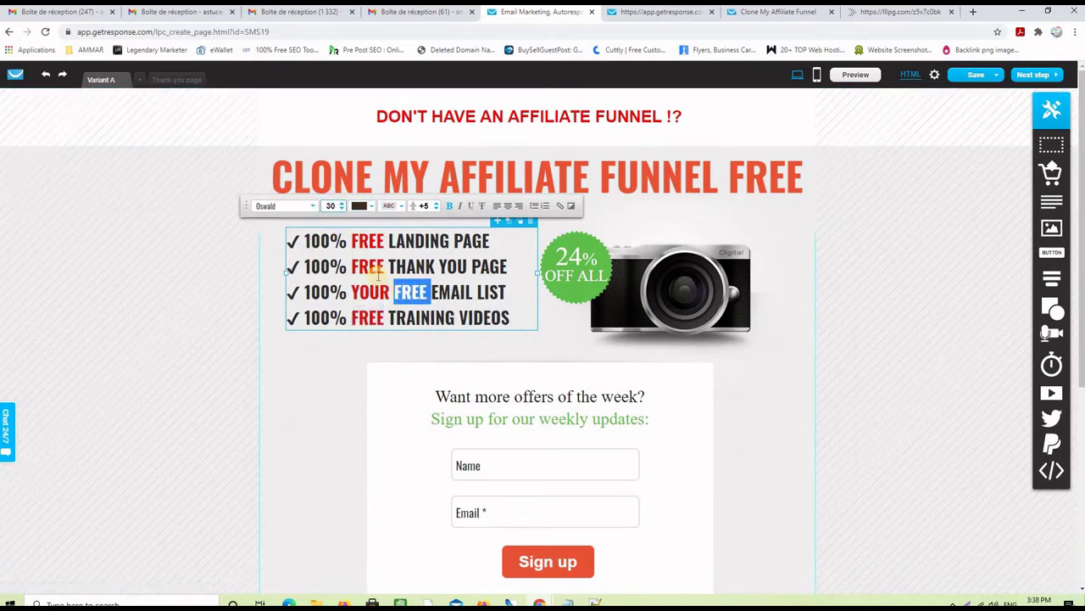
left_click(360, 207)
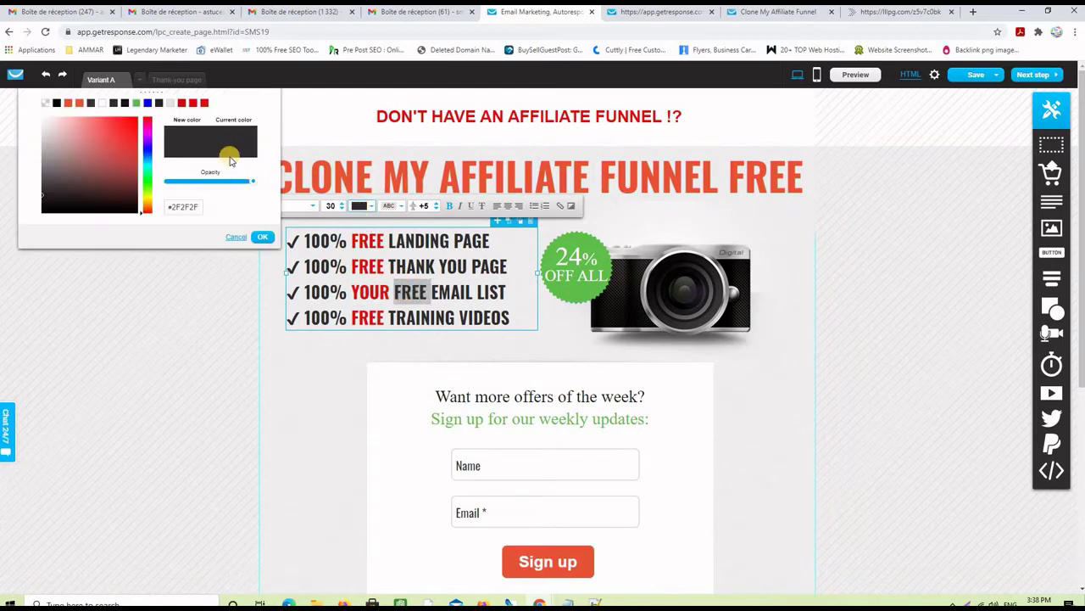
left_click(204, 105)
left_click(261, 237)
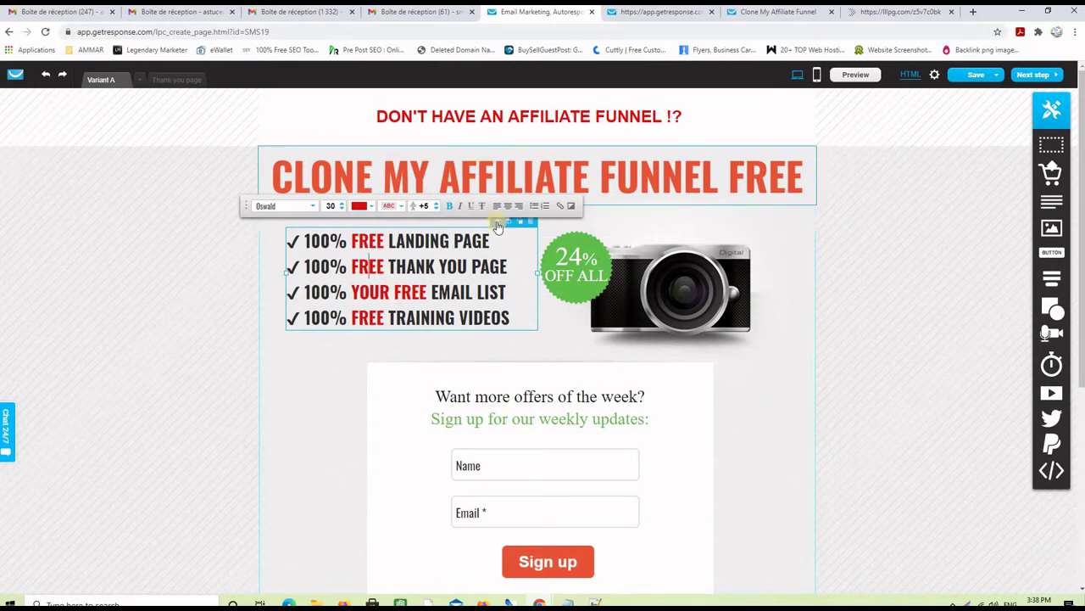
Change the percentage on the green badge beside the camera to 100%
left_click(573, 257)
double_click(573, 257)
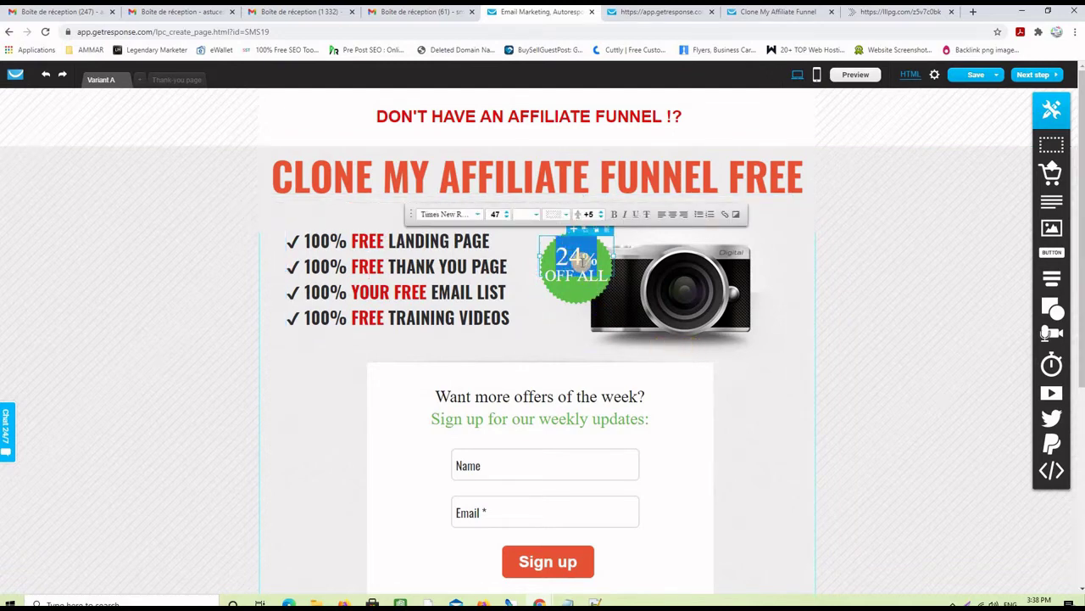
key("Escape")
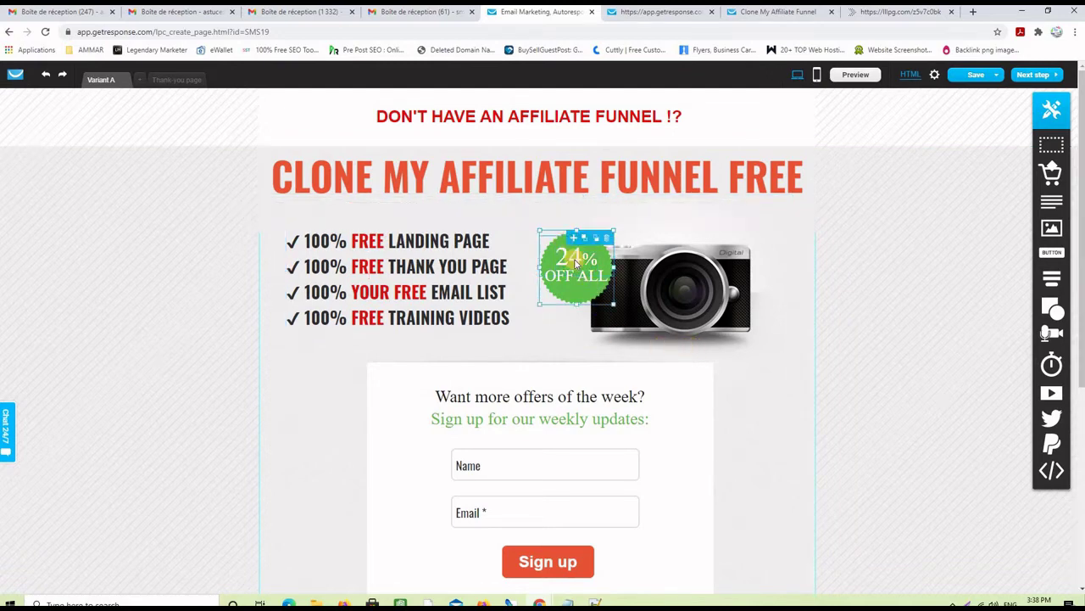
double_click(575, 261)
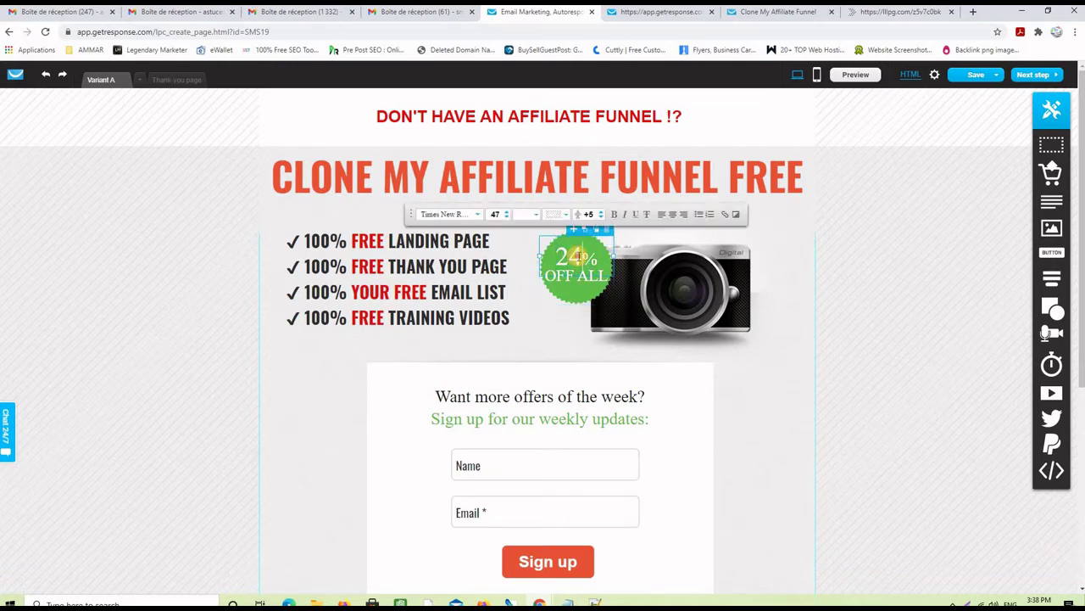
left_click(565, 257)
key("BackSpace")
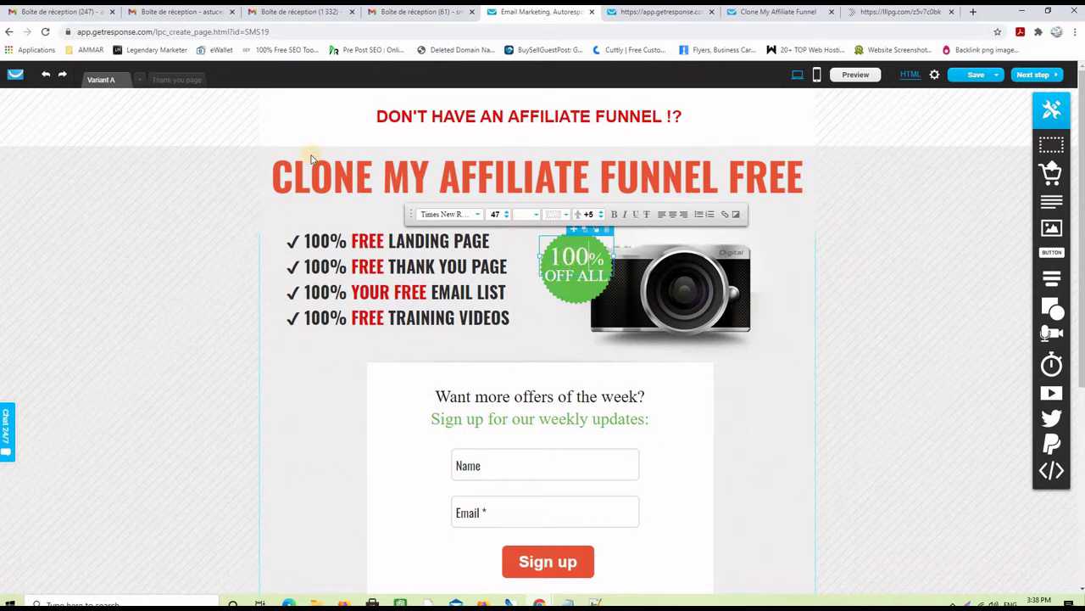
Replace the badge's "OFF ALL" text with "FREE" and increase its font size to 37
left_click(592, 281)
double_click(592, 281)
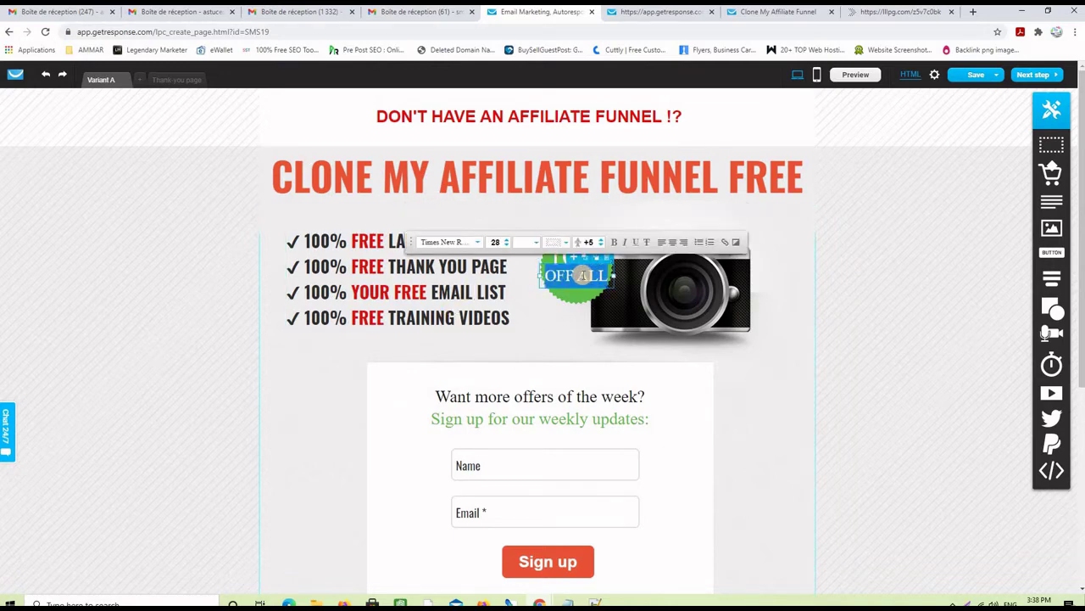
key("BackSpace")
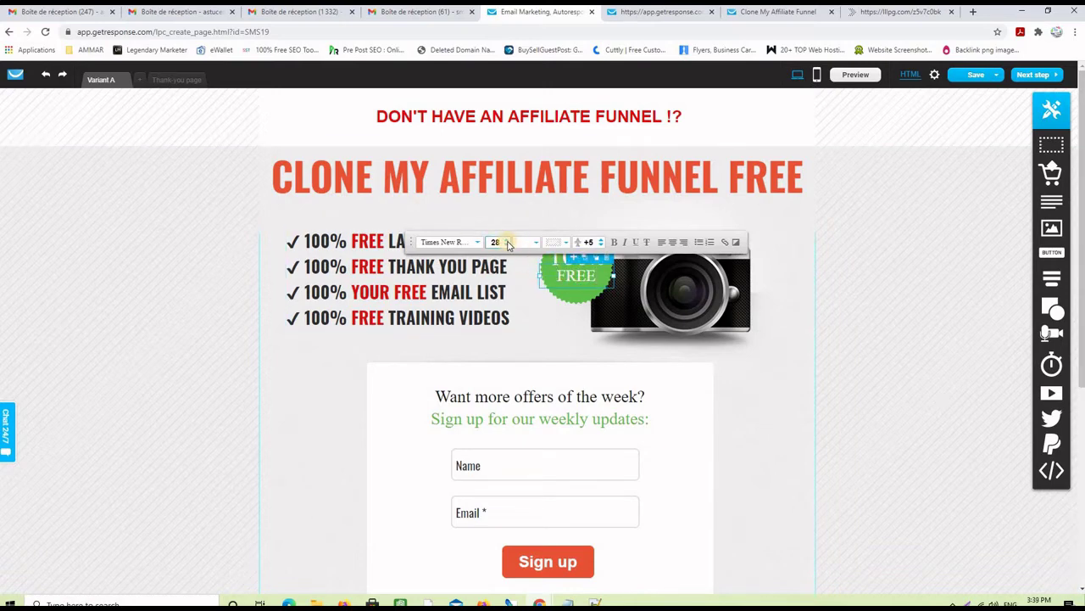
scroll(505, 243, "up", 8)
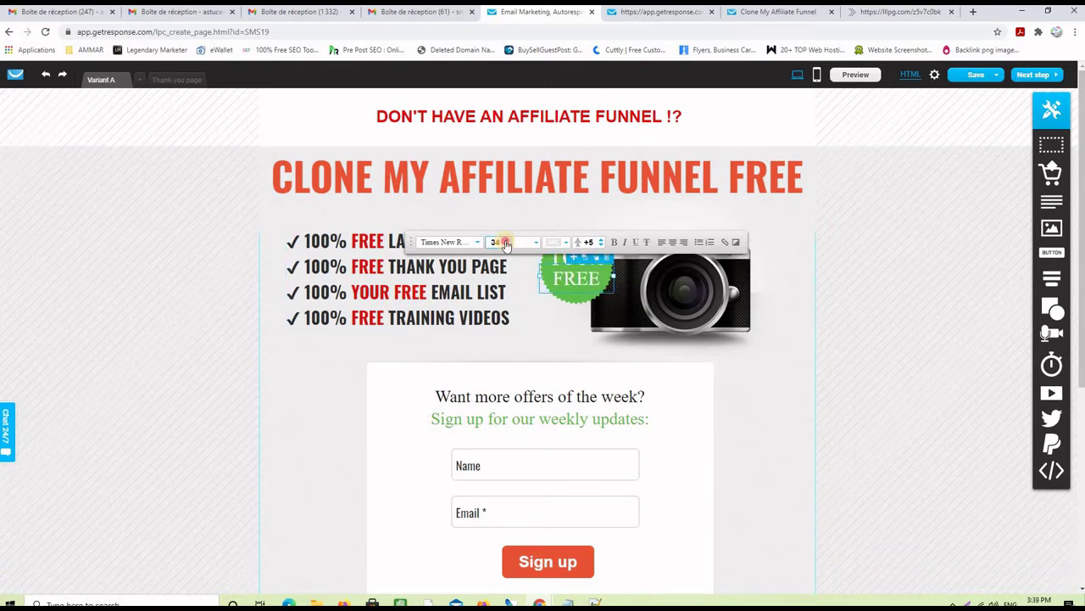
scroll(506, 244, "up", 1)
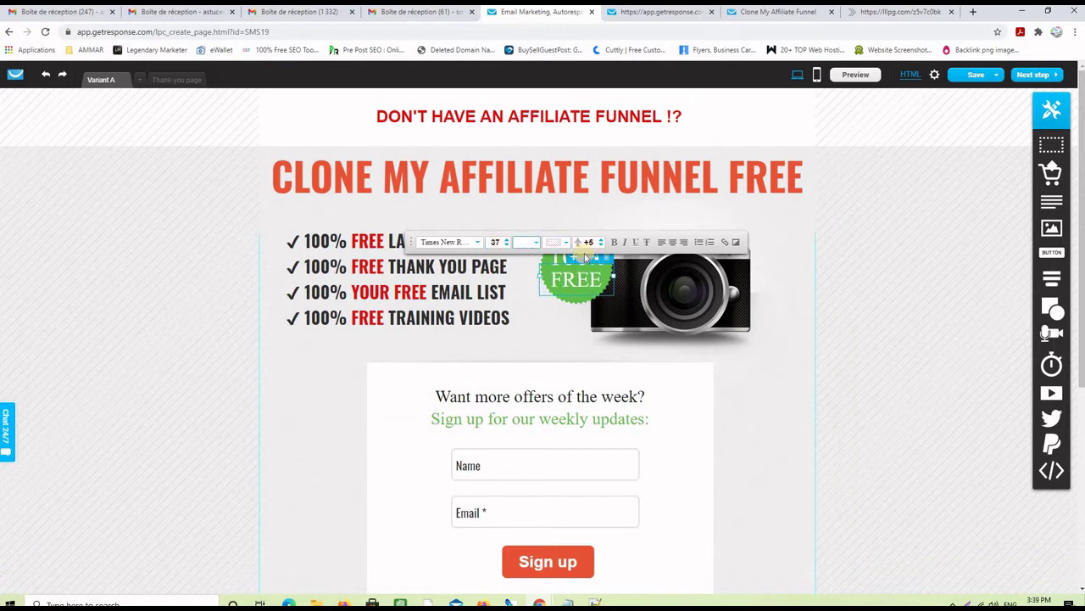
Make both the "FREE" and "100%" texts on the green badge bold
left_click(615, 244)
left_click(938, 373)
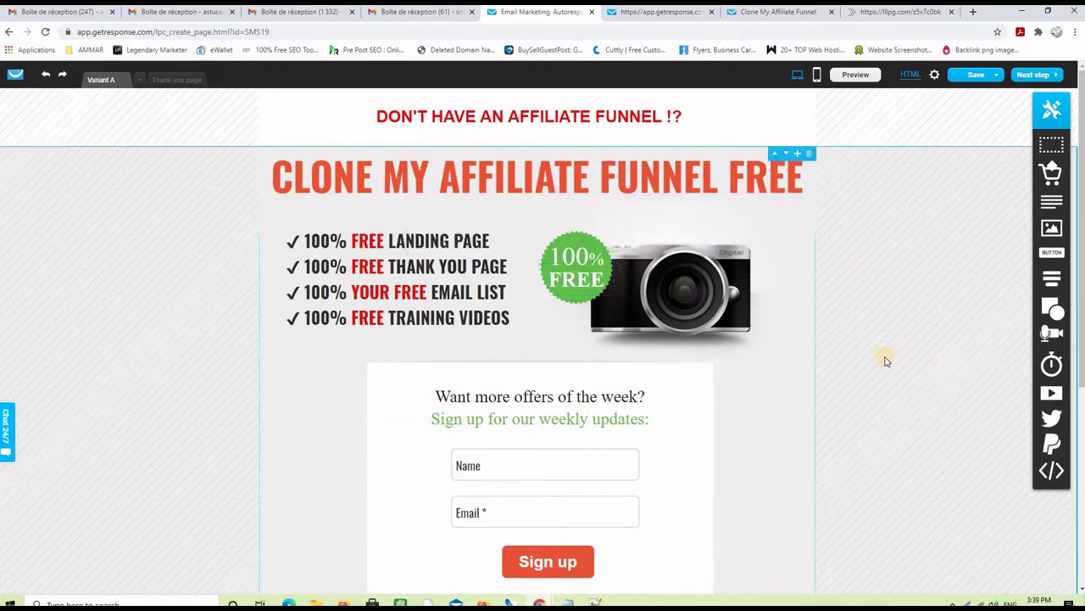
double_click(575, 248)
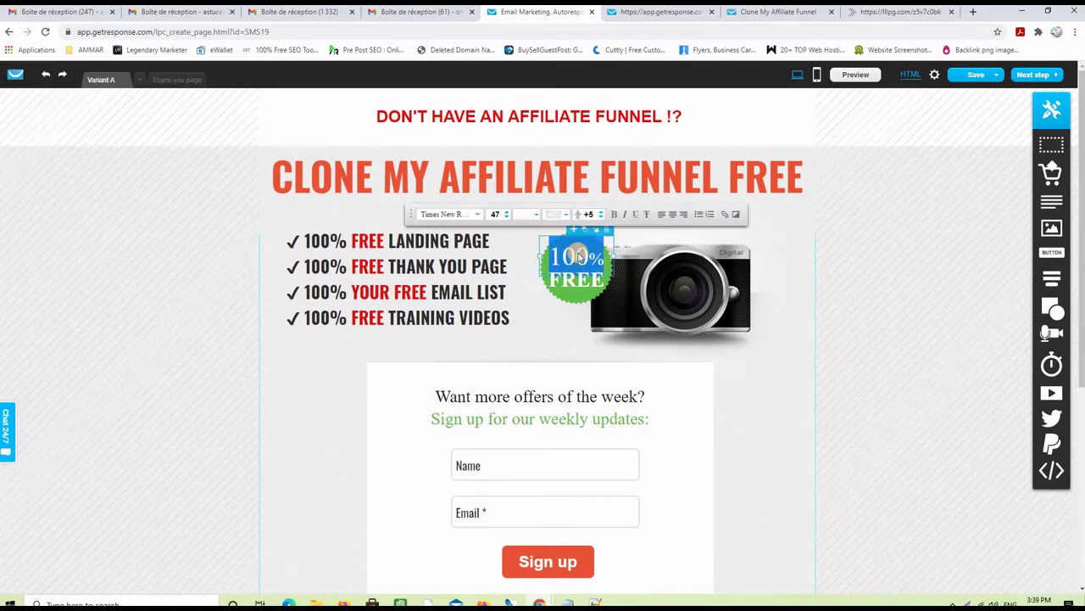
left_click(615, 215)
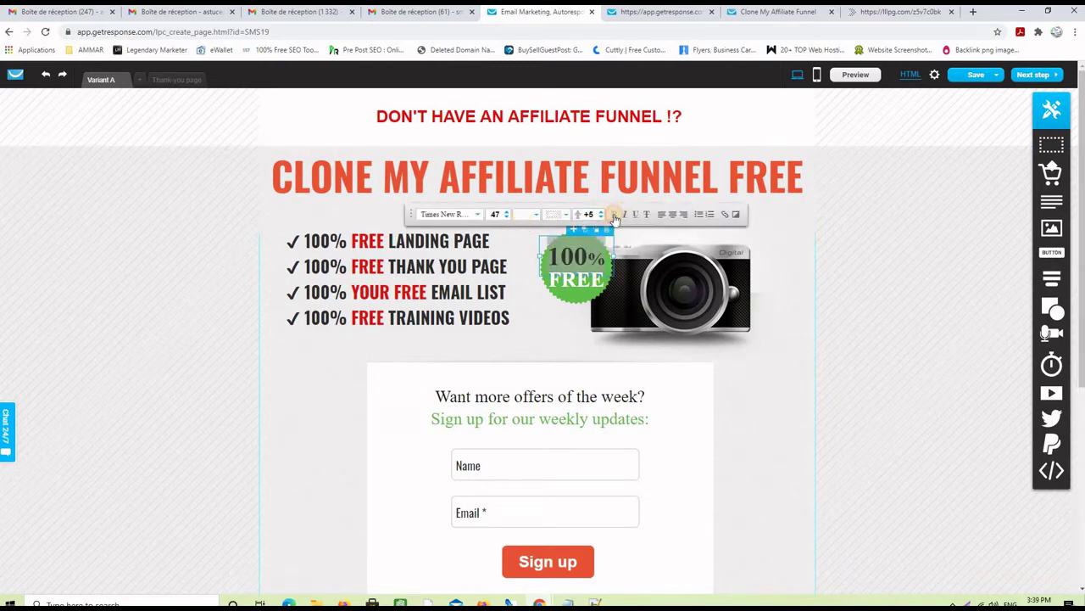
Open the image library to replace the camera picture beside the green badge
left_click(776, 296)
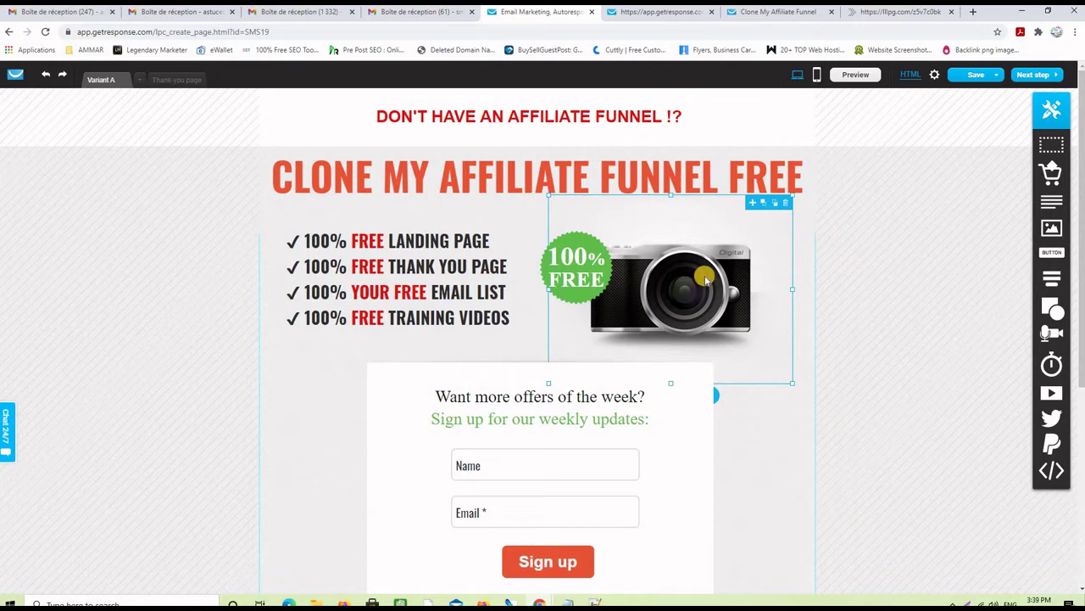
left_click(705, 278)
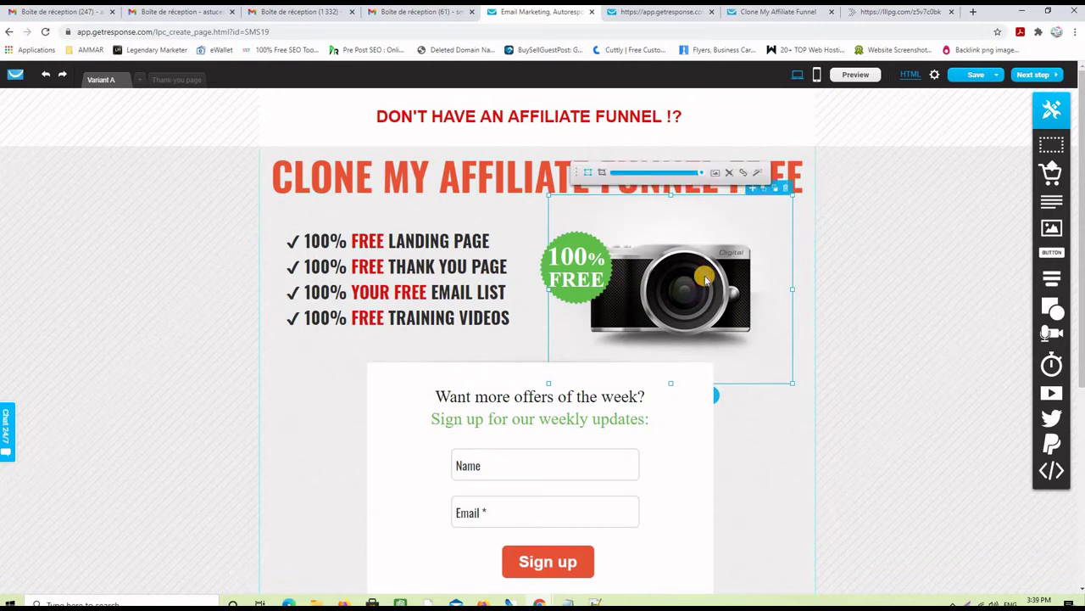
left_click(716, 174)
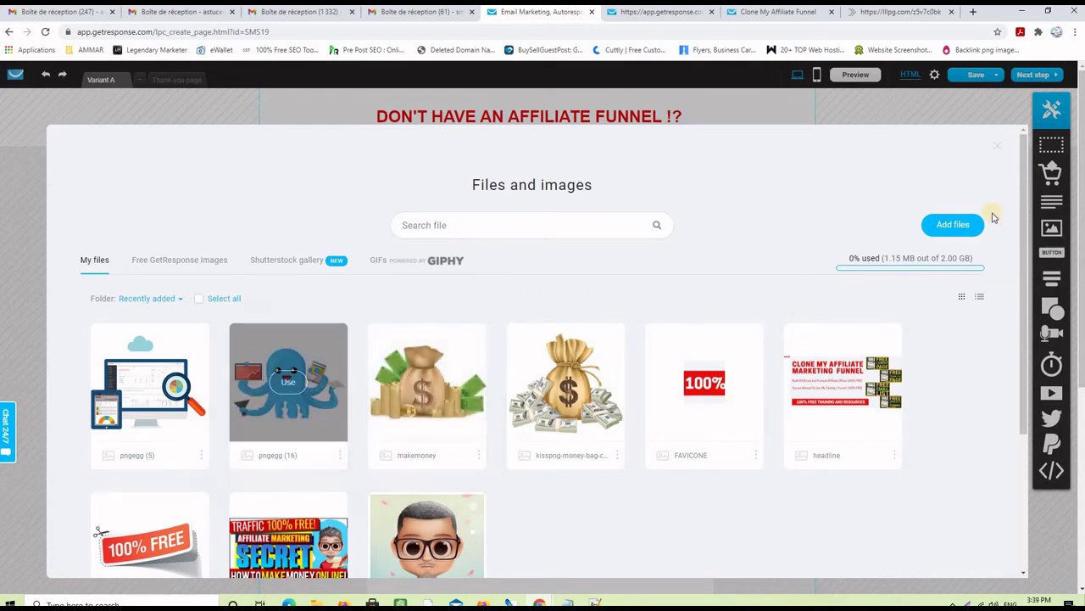
left_click(938, 227)
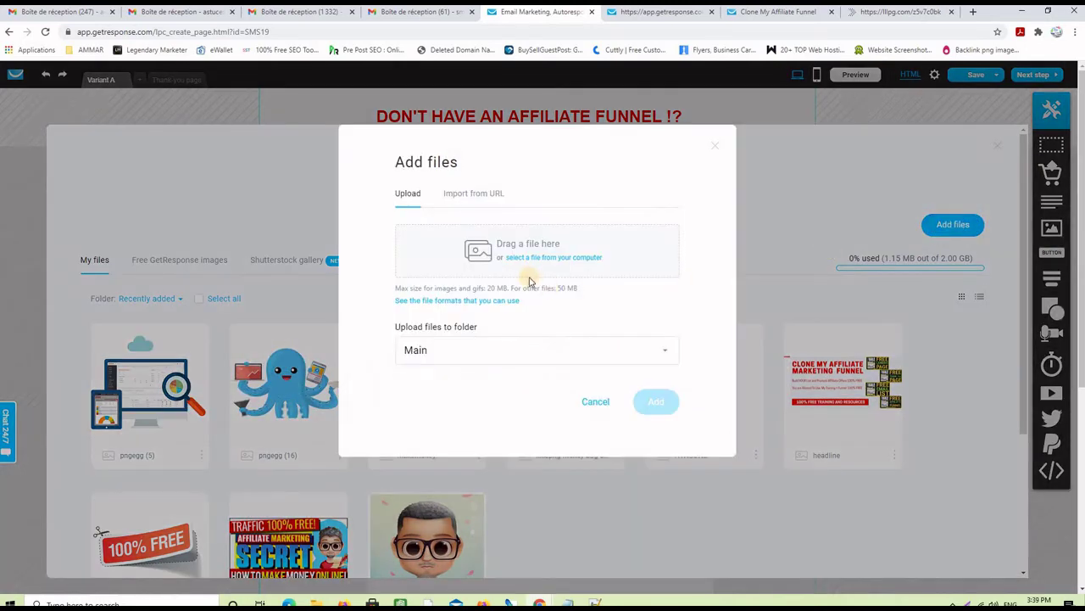
left_click(544, 262)
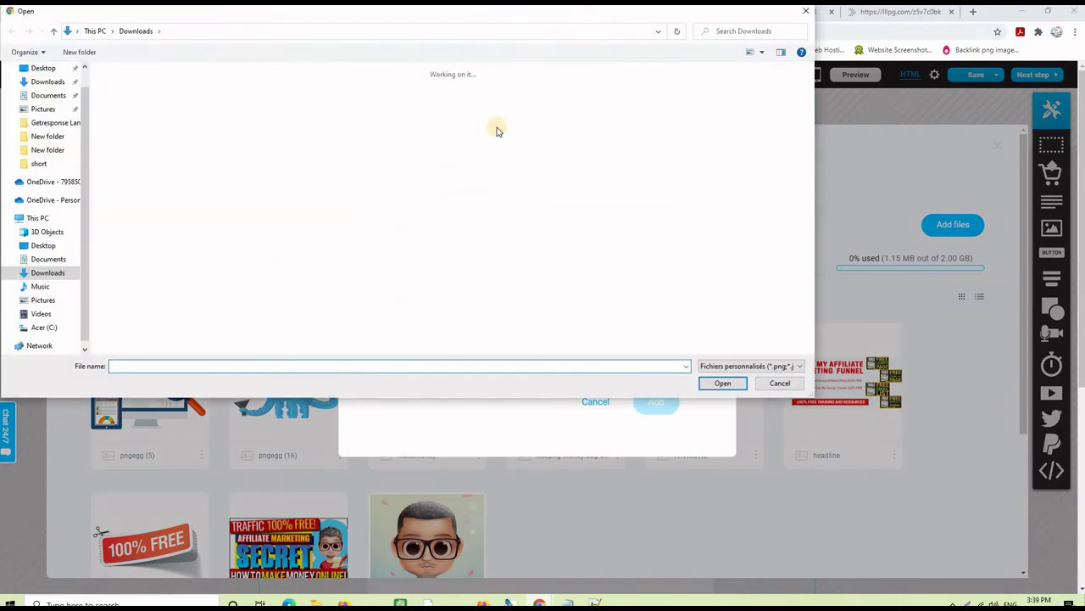
left_click(808, 11)
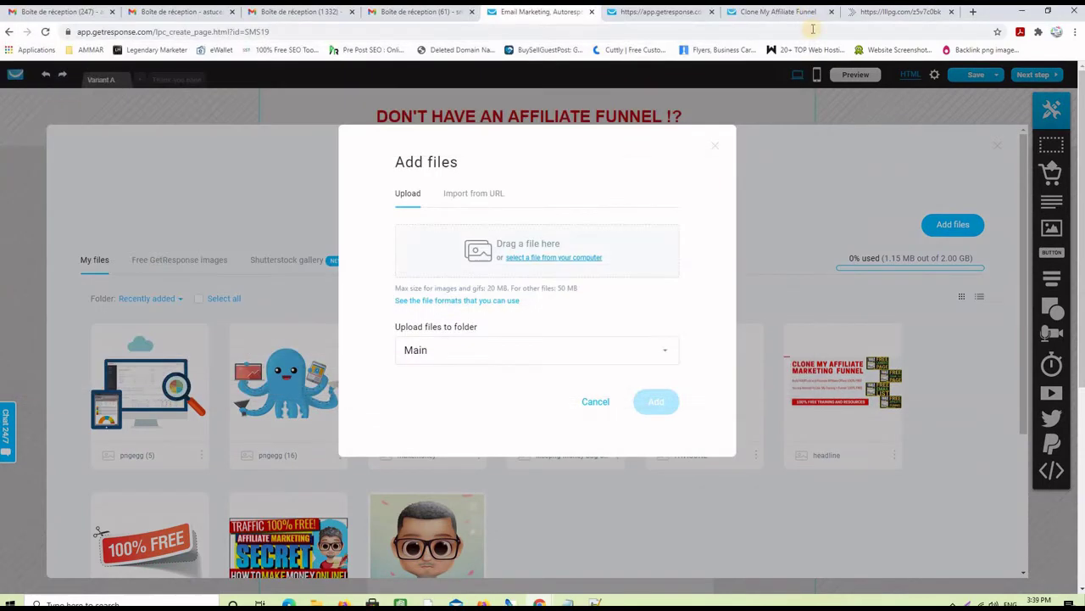
key("Escape")
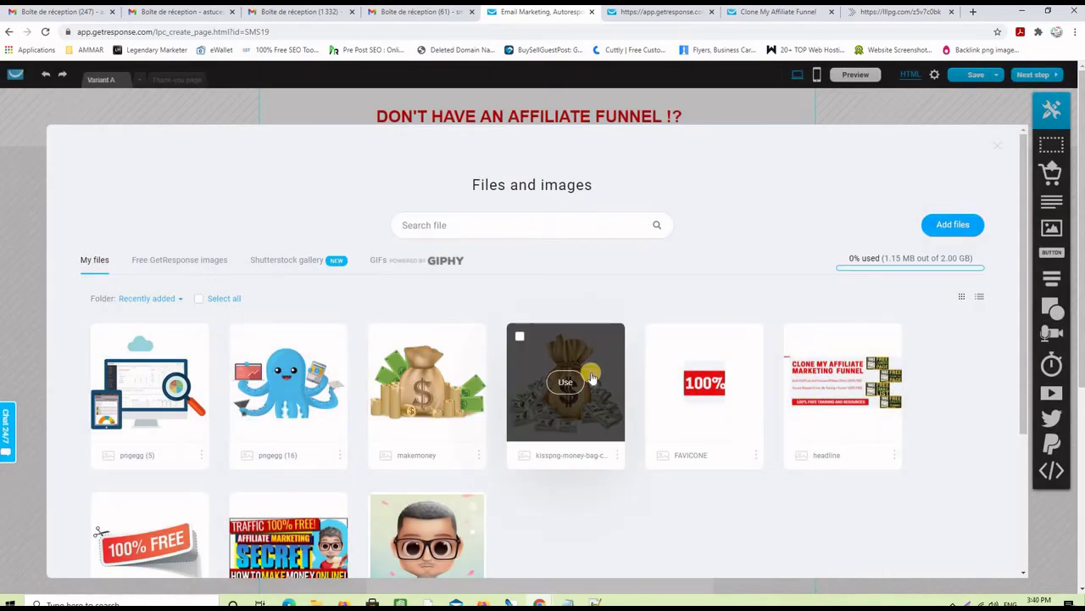
Replace the camera picture with the red 100% FREE coupon image and shift it clear of the green badge
scroll(592, 377, "down", 1)
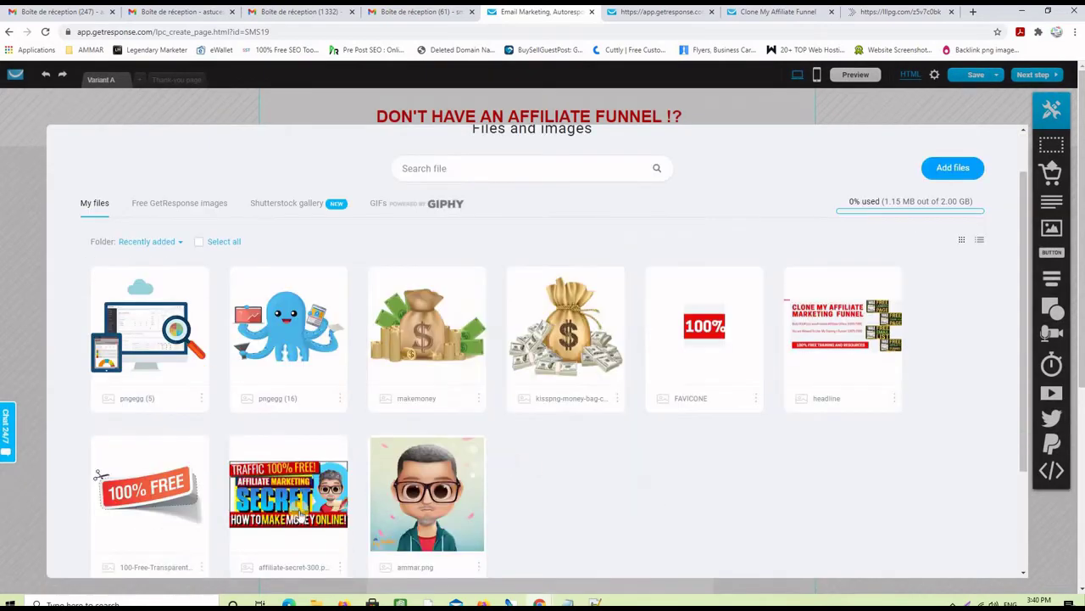
left_click(150, 495)
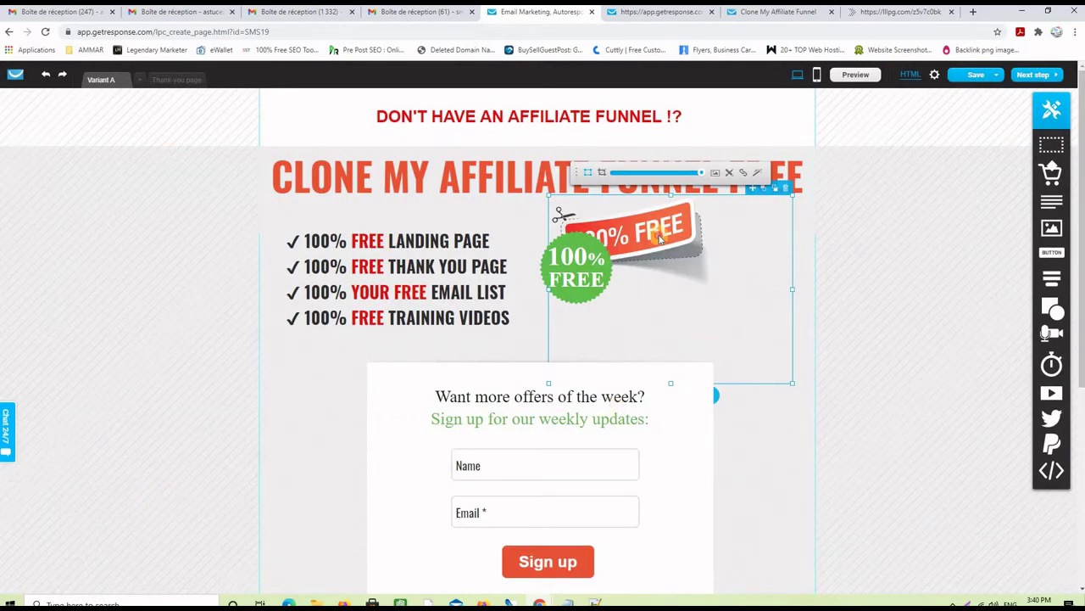
left_click_drag(662, 243, 731, 271)
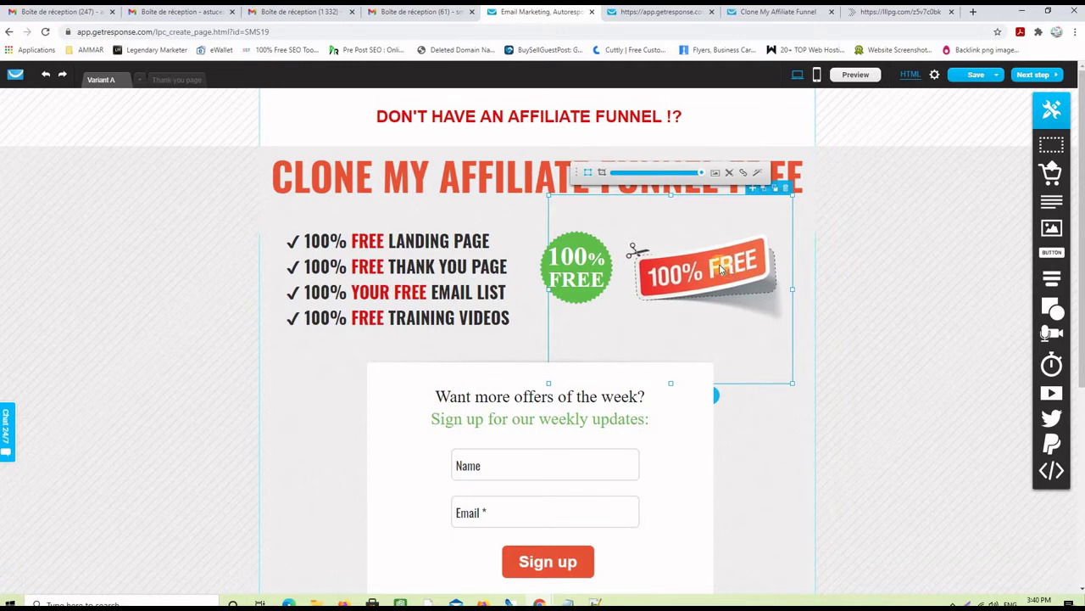
Replace the red coupon picture beside the badge with the blue octopus image pngegg (16)
left_click(715, 173)
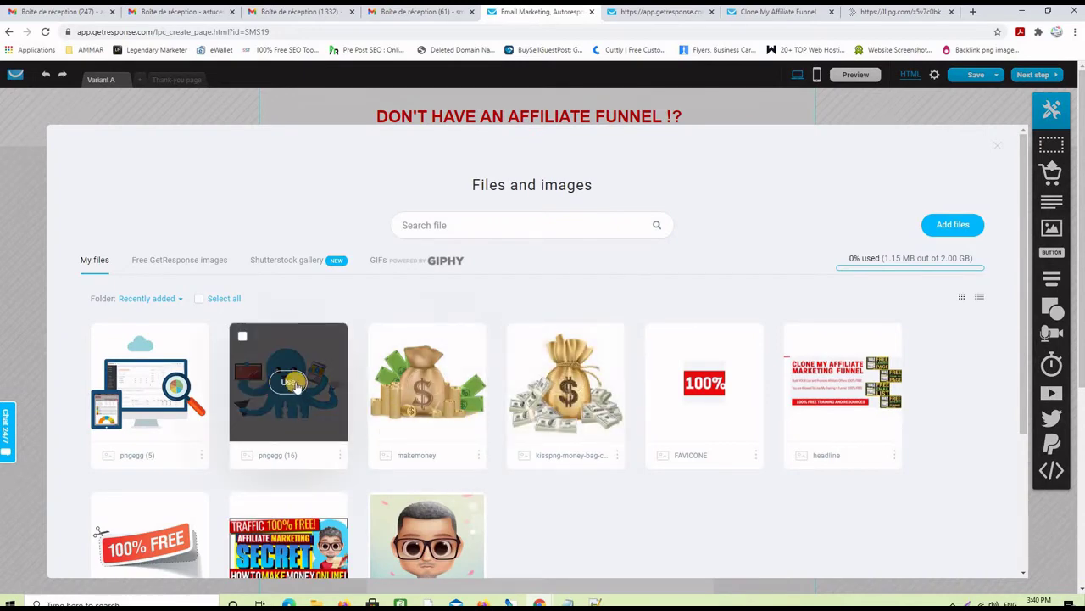
left_click(289, 382)
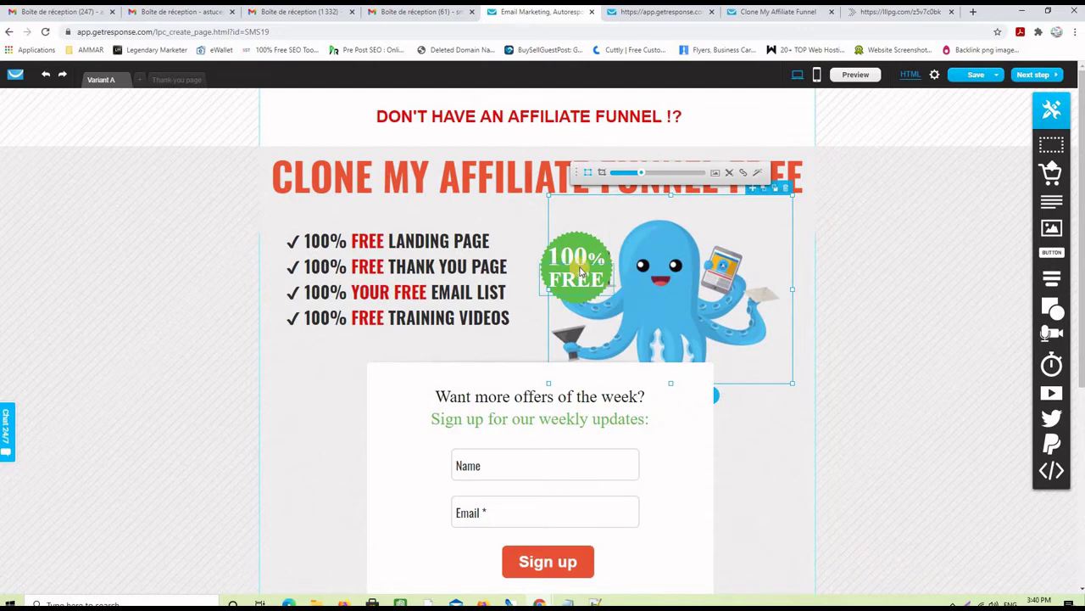
left_click(948, 265)
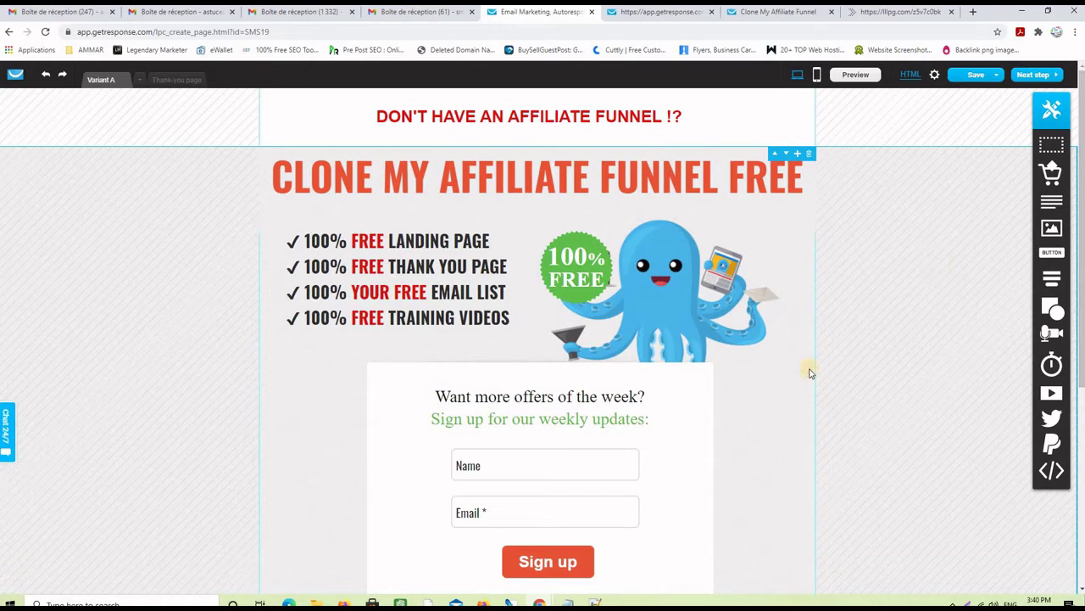
Widen the white sign-up box on both sides to span the full width of the page content area
left_click(690, 406)
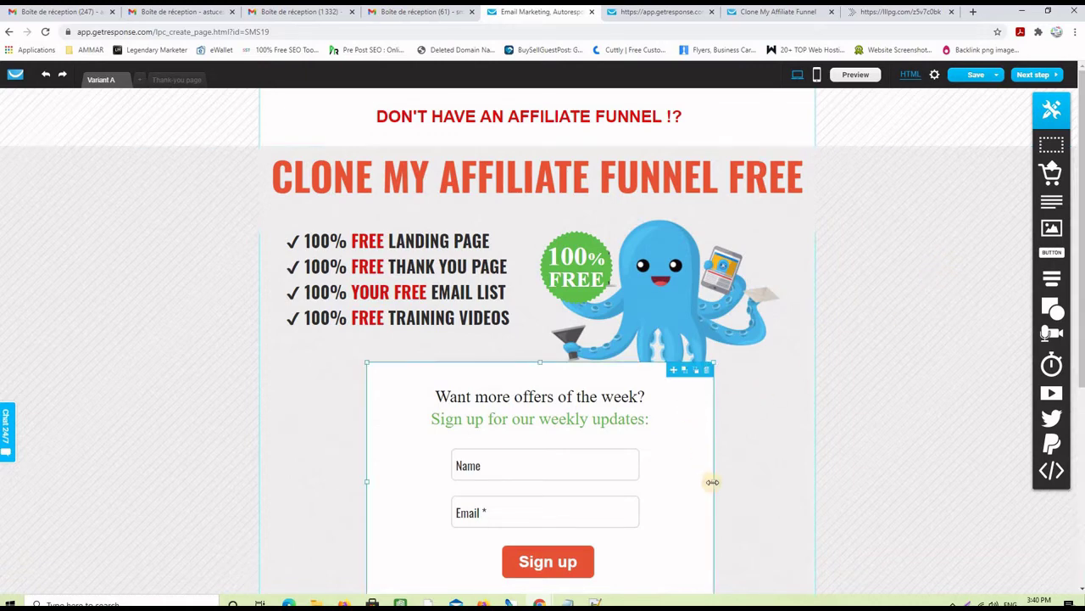
left_click_drag(712, 482, 812, 480)
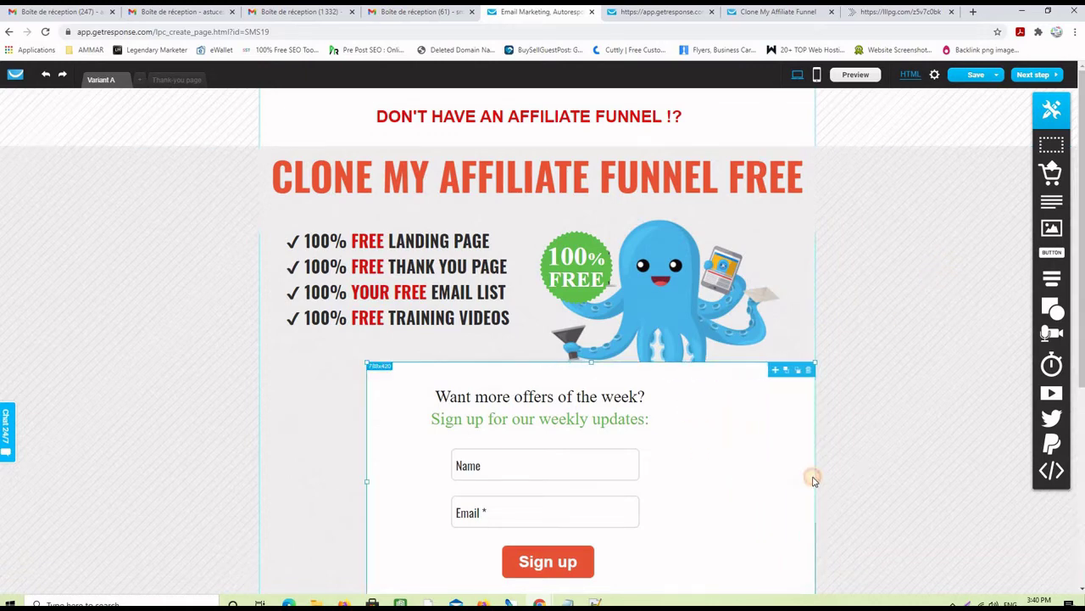
left_click_drag(367, 482, 259, 479)
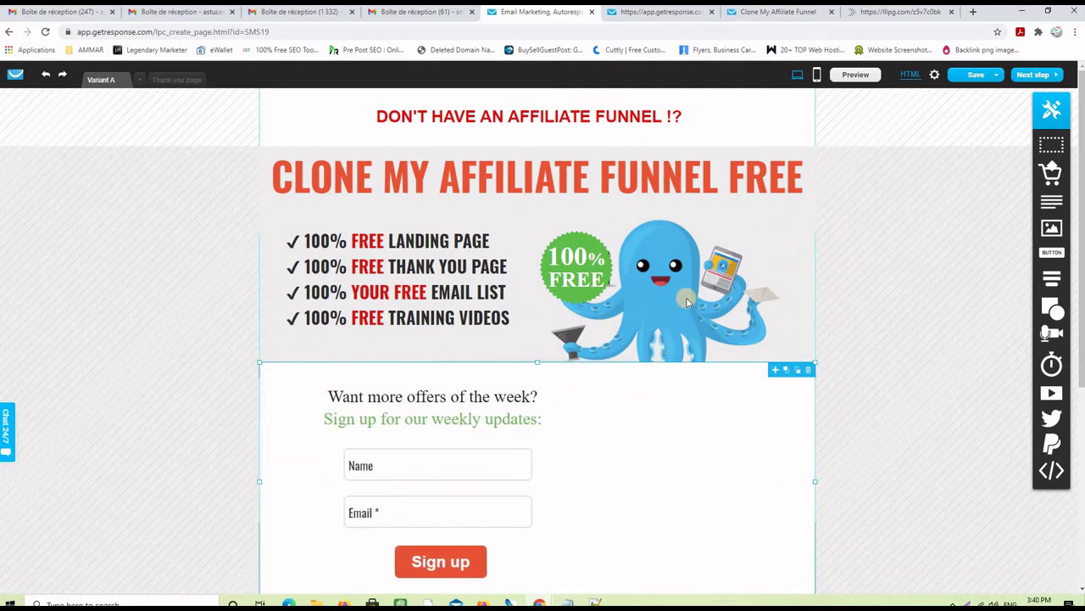
Shrink the octopus image and position it to the right of the green badge, just above the white sign-up box
left_click_drag(688, 301, 725, 291)
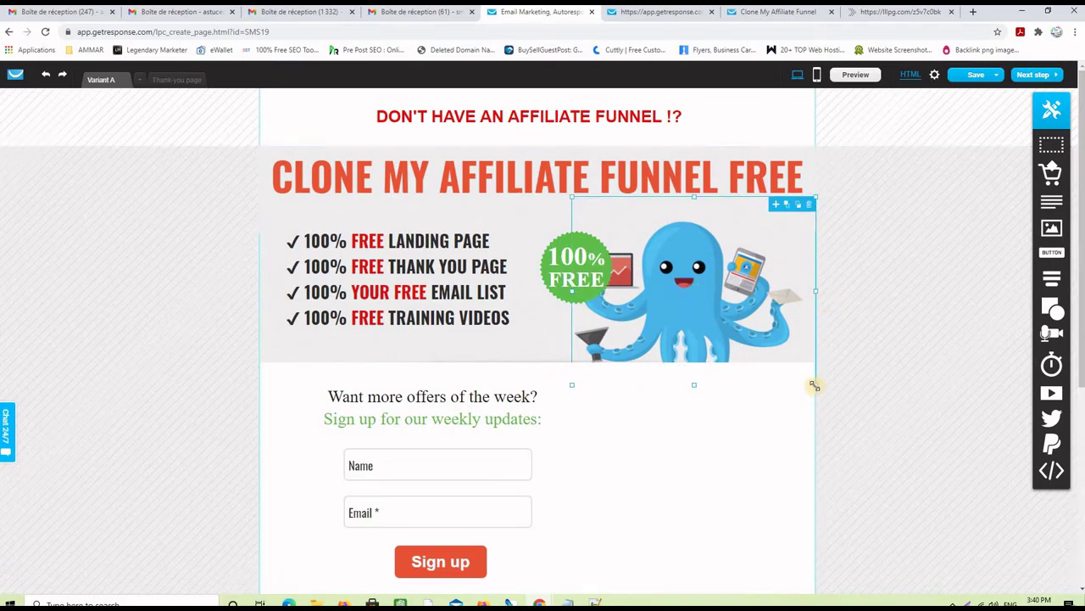
left_click_drag(814, 386, 781, 359)
left_click(710, 305)
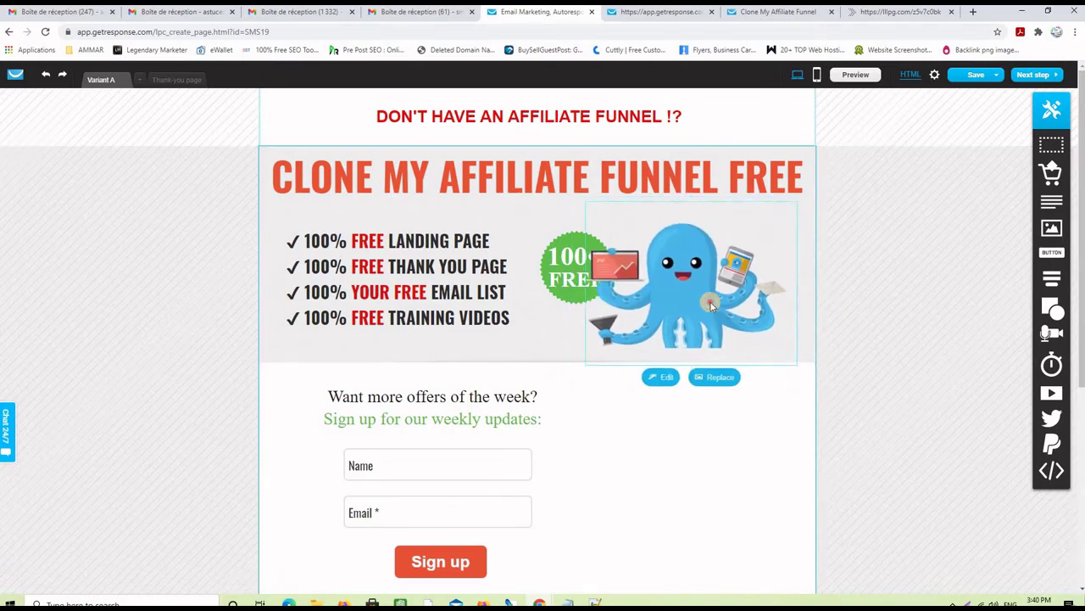
left_click_drag(711, 306, 731, 310)
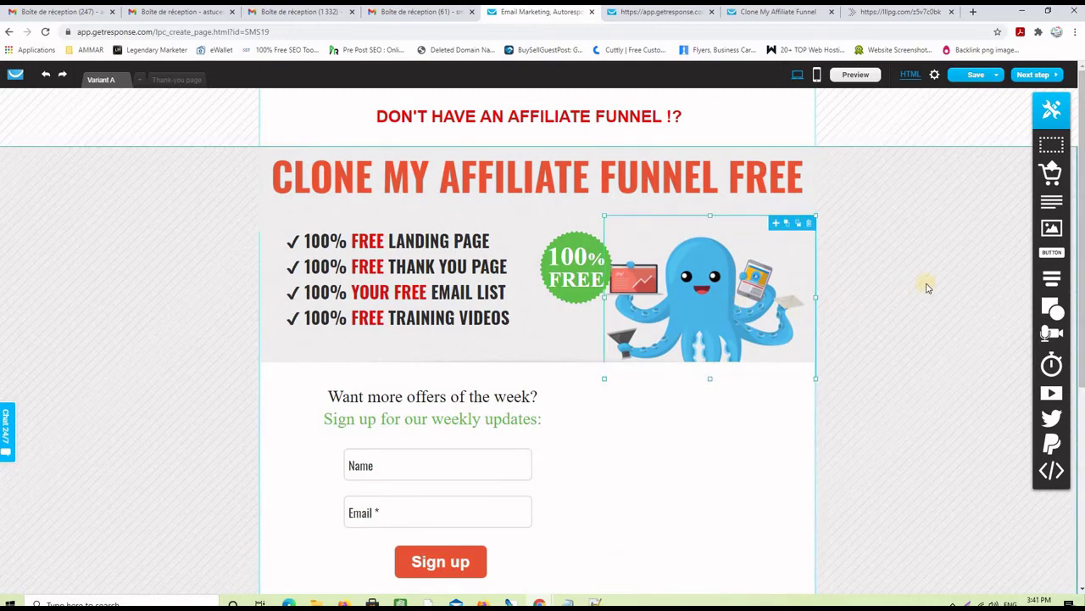
left_click(402, 275)
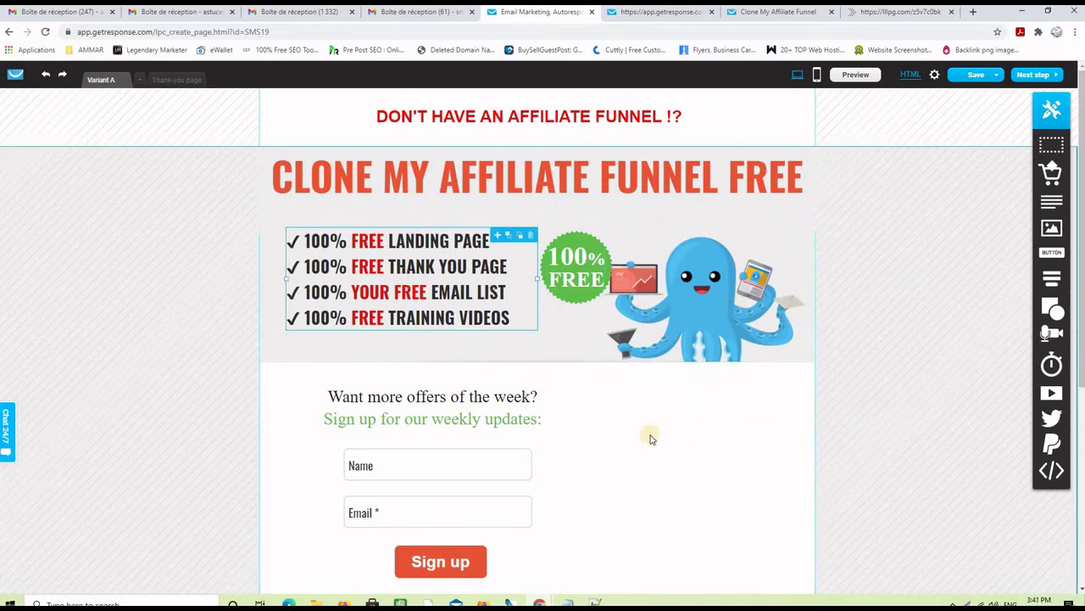
Move the "Want more offers of the week?" text up slightly and widen its text box to center it in the white box
left_click(428, 397)
left_click(430, 391)
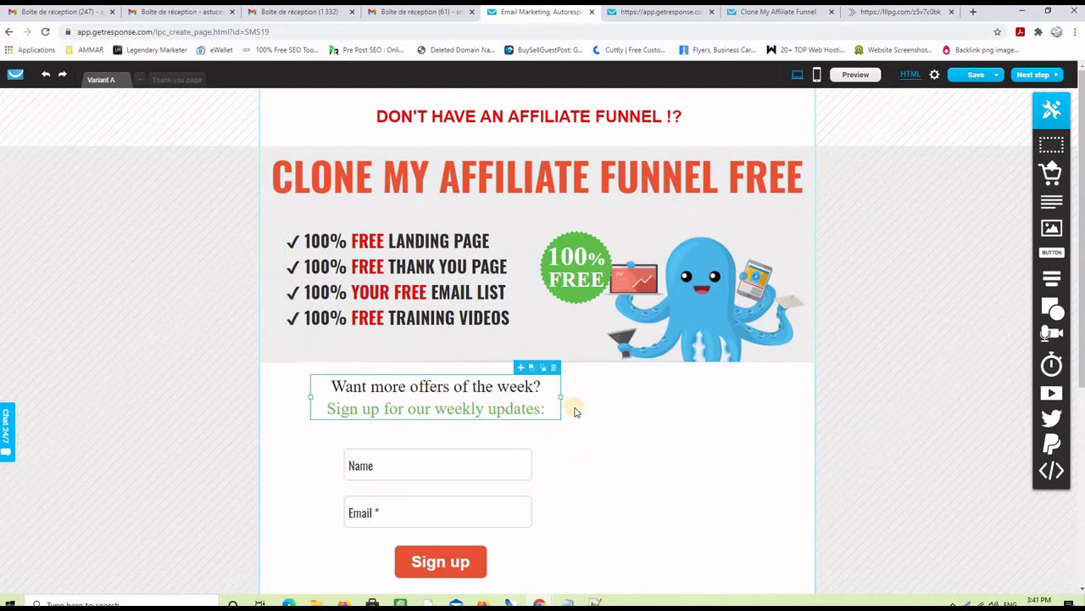
left_click_drag(559, 396, 766, 407)
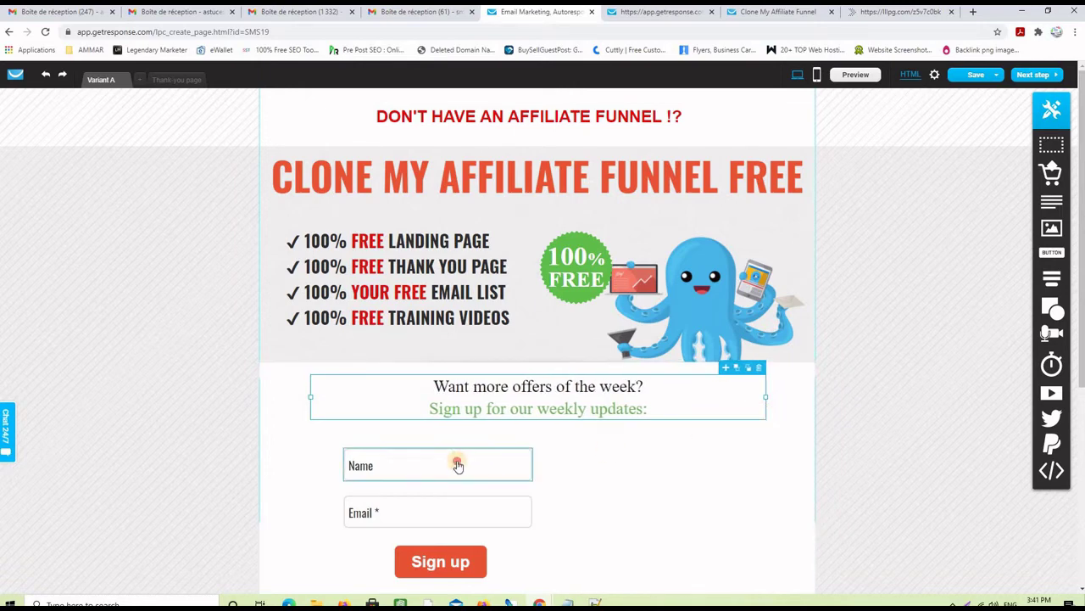
Place the Email field beside the Name field and move the form up directly under the weekly updates text
left_click_drag(424, 453, 363, 437)
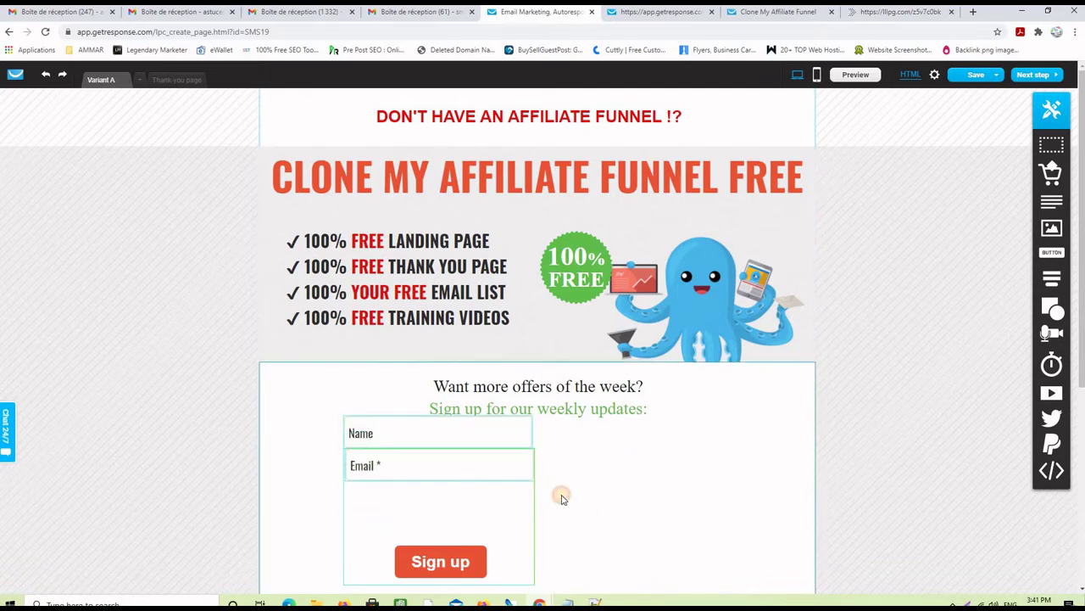
left_click(518, 514)
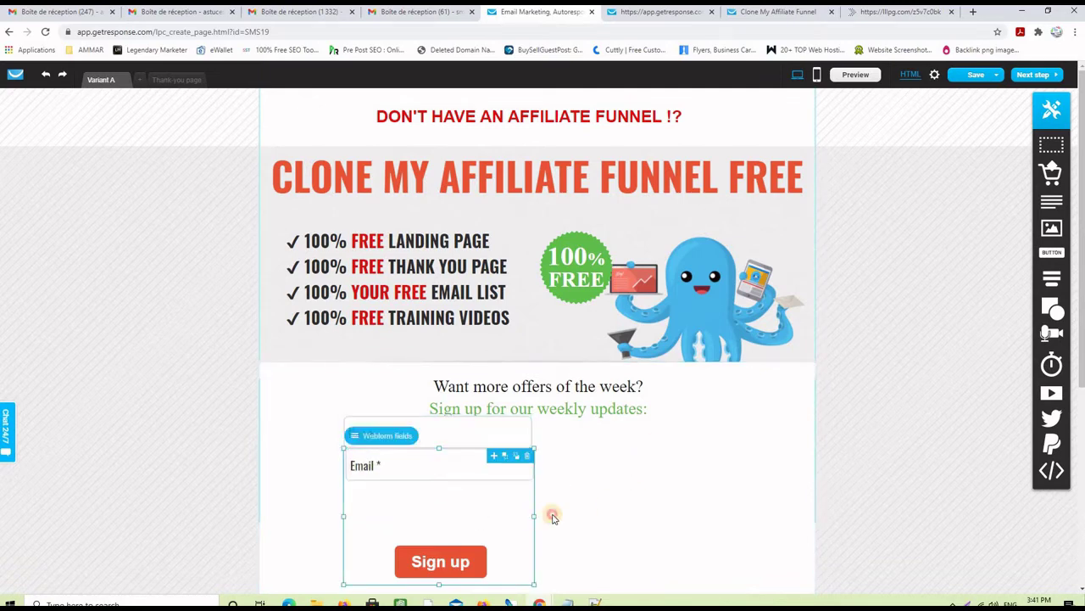
left_click_drag(552, 518, 460, 468)
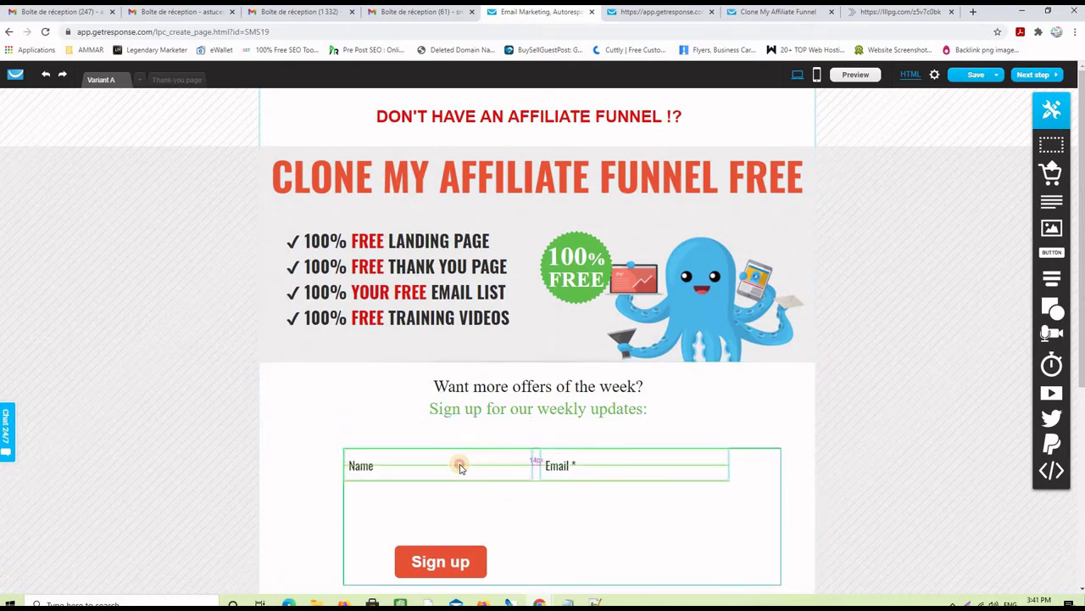
left_click_drag(647, 523, 639, 497)
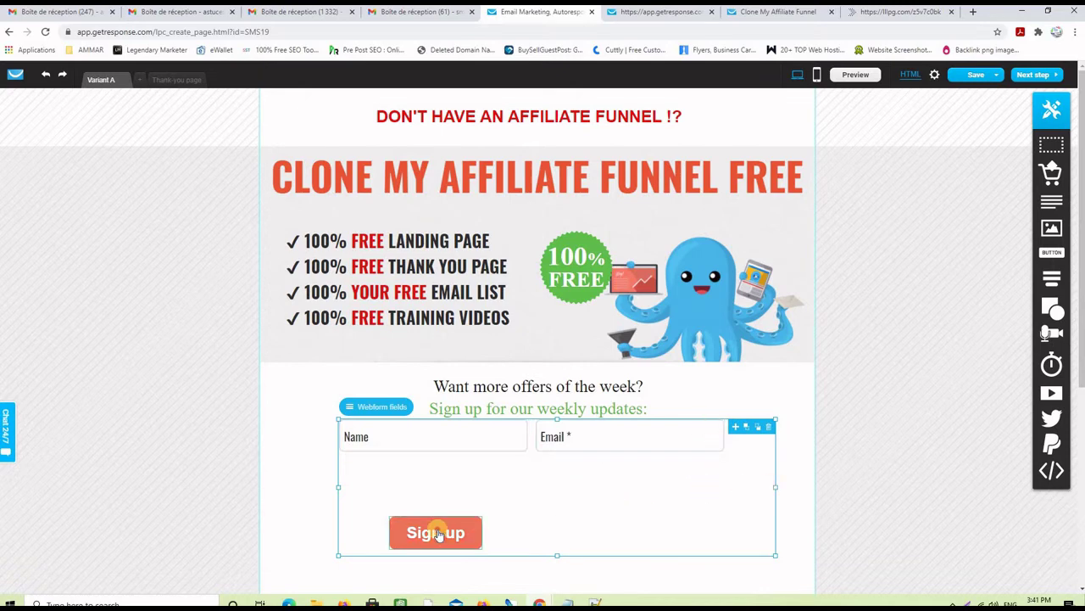
Move the Sign up button directly beneath the form fields and widen it to span both of them
left_click_drag(434, 521, 424, 476)
left_click_drag(511, 484, 721, 484)
left_click_drag(600, 486, 537, 487)
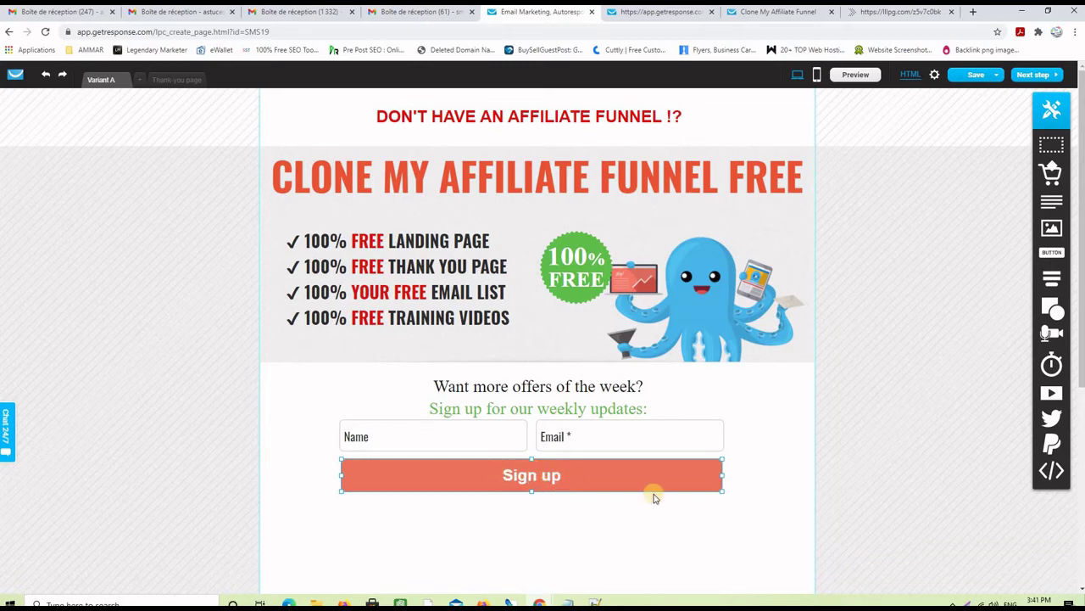
Shorten the white sign-up box to end just below the Sign up button and move the shadow line directly beneath it
scroll(794, 504, "down", 1)
scroll(795, 504, "down", 1)
left_click(560, 424)
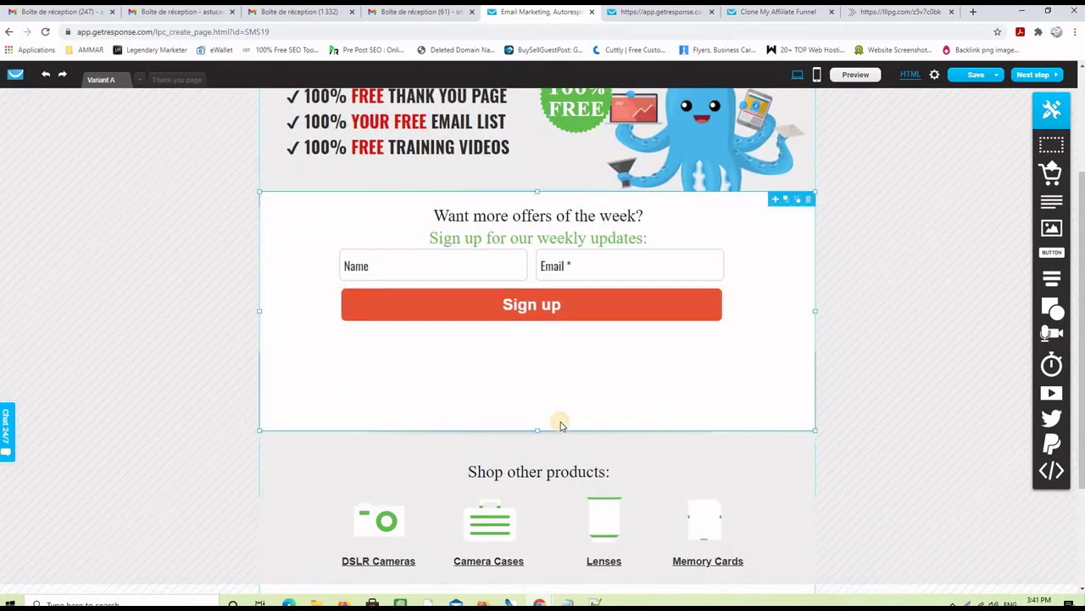
left_click_drag(537, 430, 537, 342)
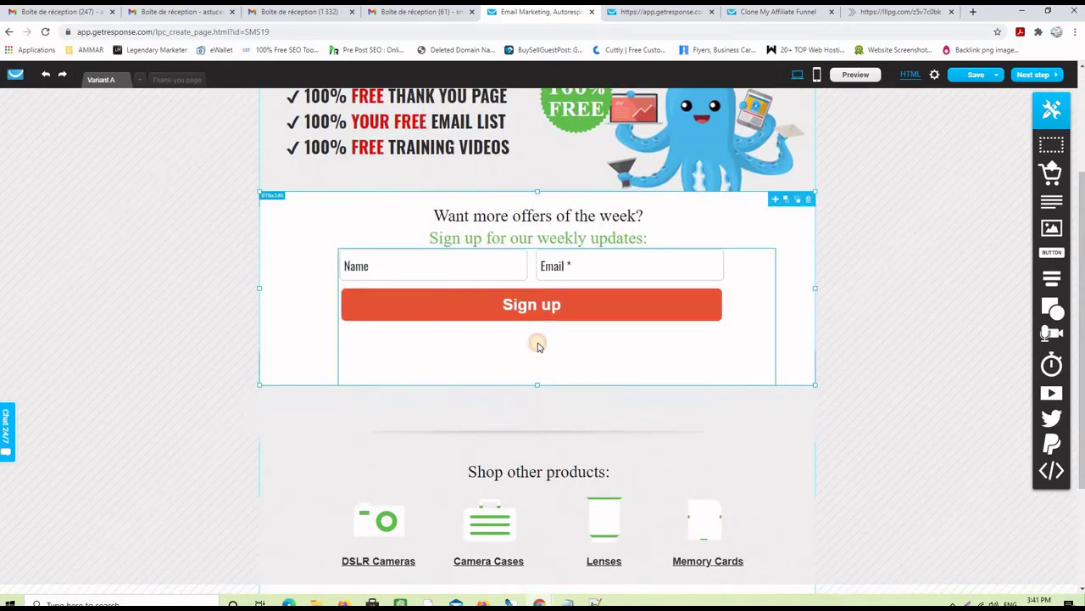
left_click(613, 347)
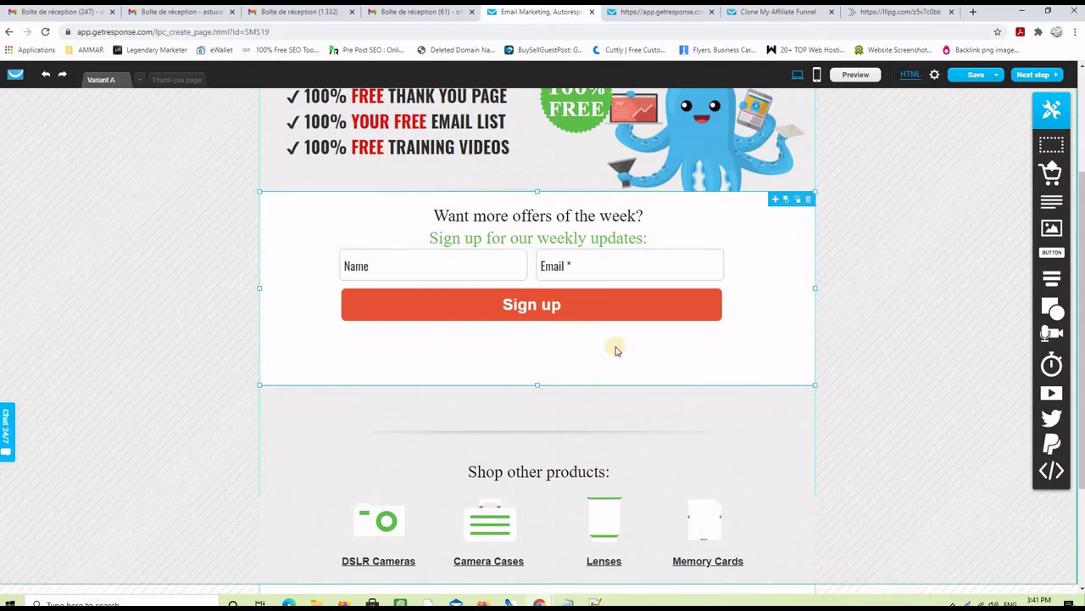
left_click_drag(555, 385, 537, 334)
left_click(544, 387)
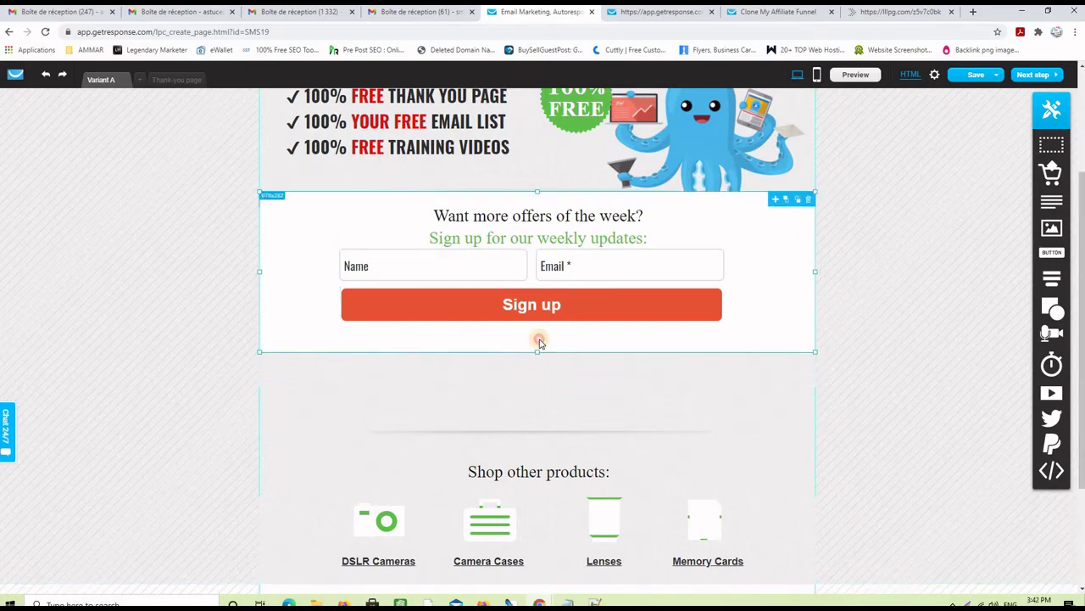
left_click(526, 434)
left_click_drag(535, 399, 538, 340)
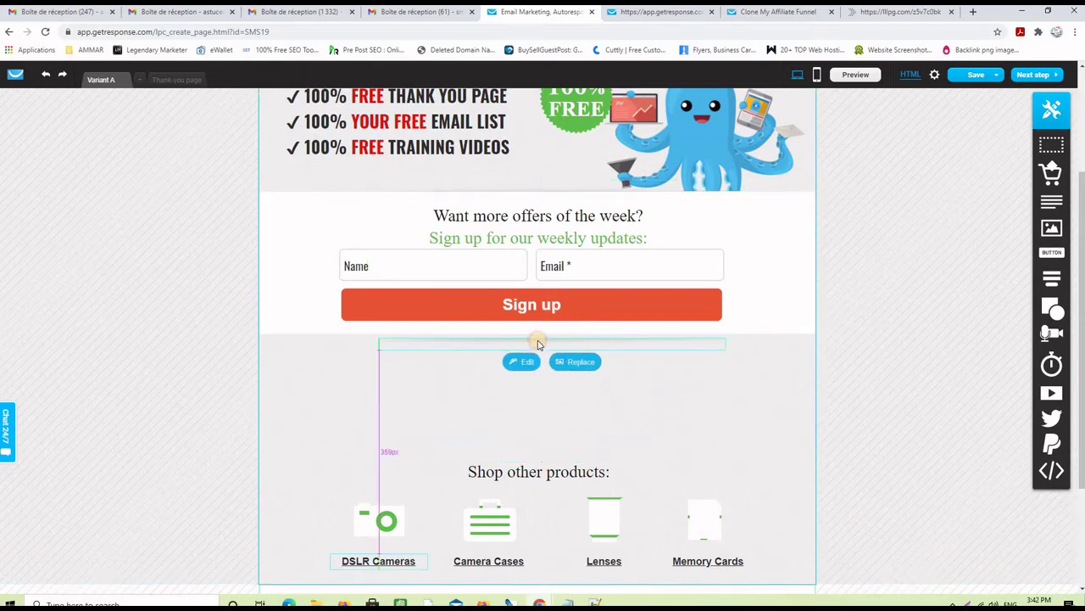
Delete the "Shop other products:" heading, its four product icons and labels, and the "CAMERAS for life" logo from the footer
scroll(838, 460, "down", 2)
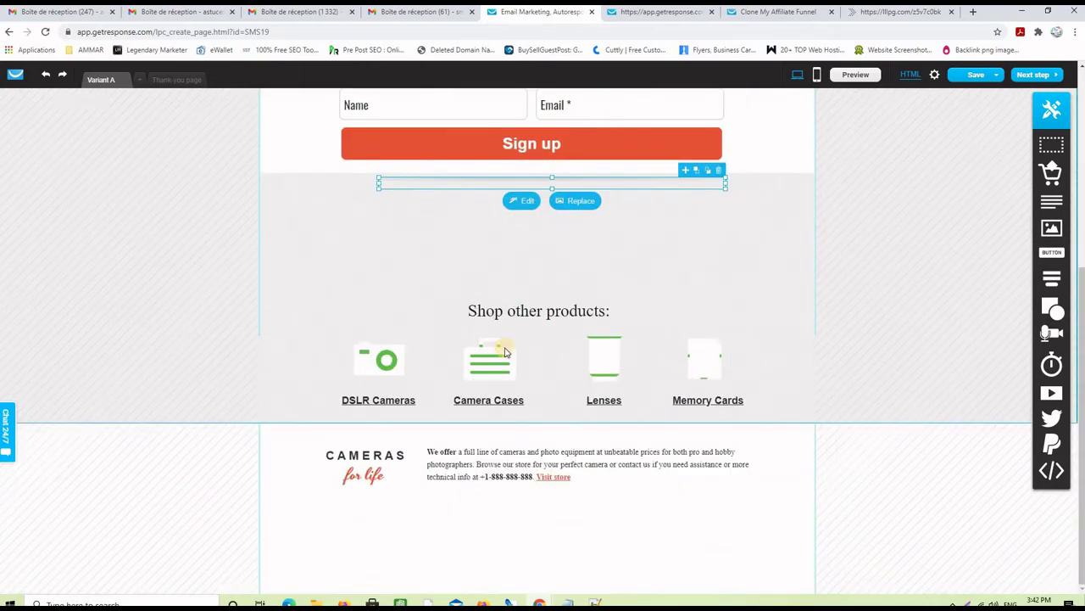
left_click(739, 401)
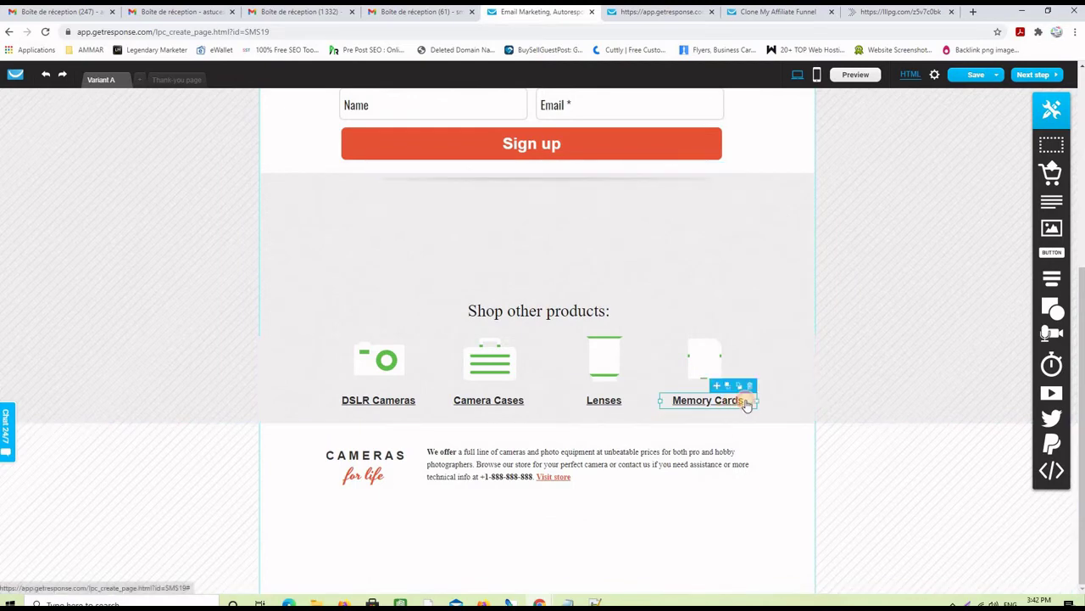
left_click(752, 387)
left_click(731, 346)
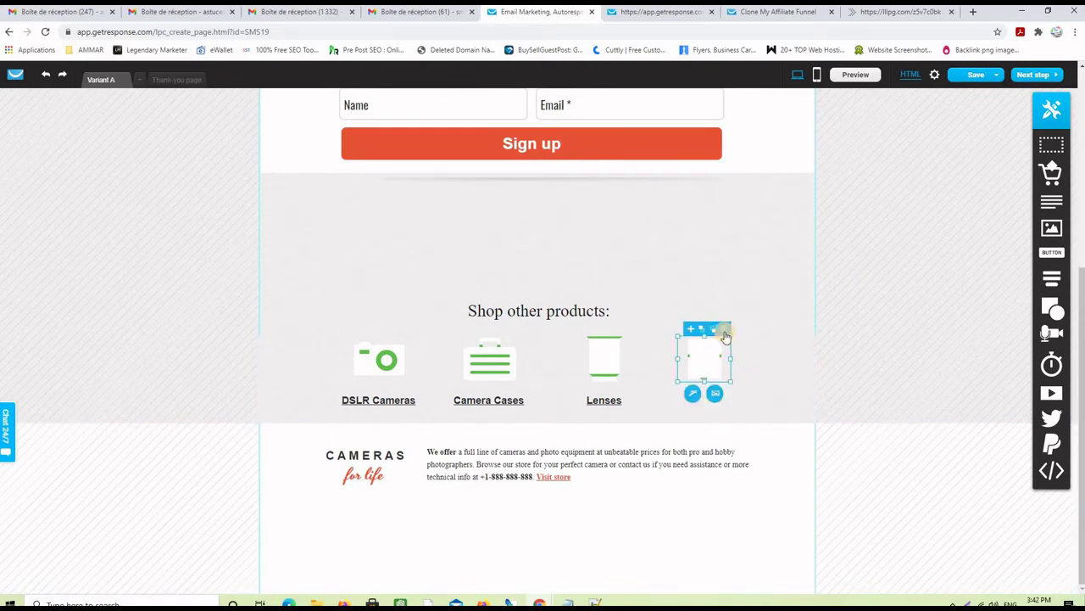
left_click(725, 333)
left_click(603, 356)
left_click(626, 330)
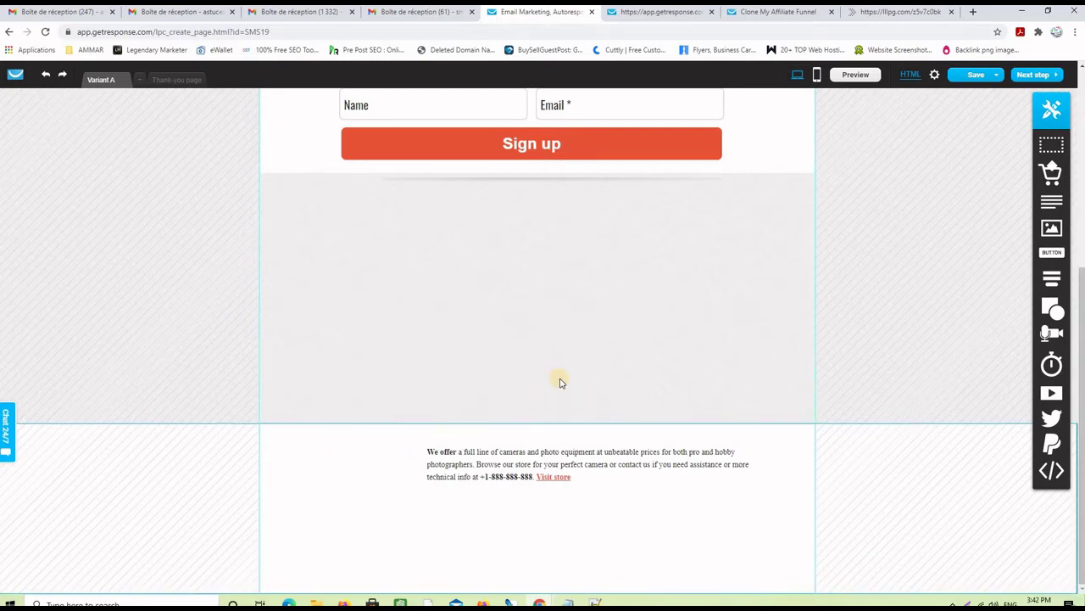
Shorten the grey section so it ends just below the shadow line under the sign-up box
left_click(550, 371)
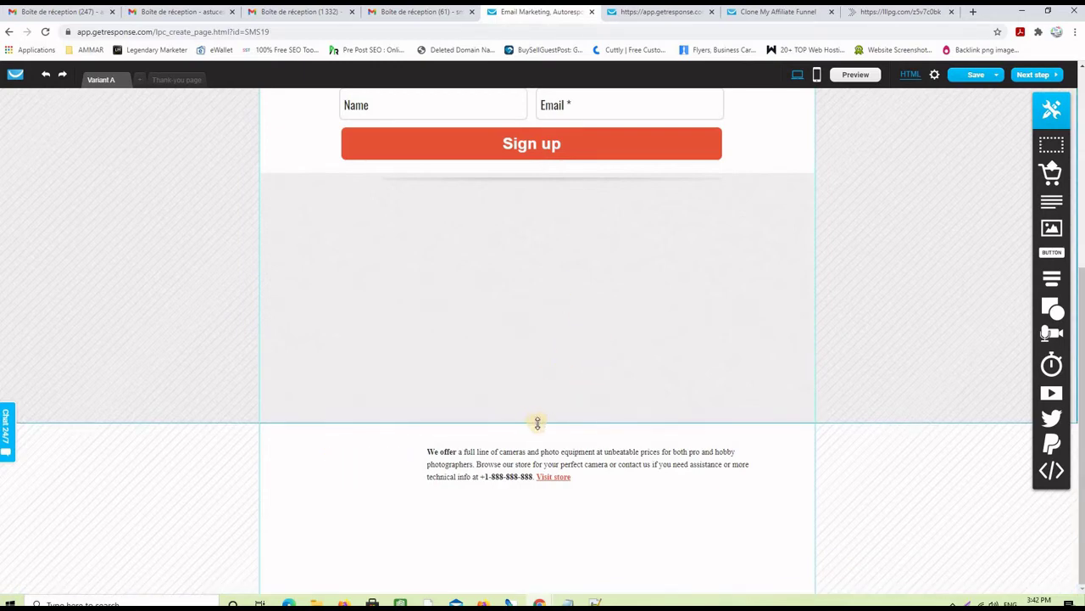
left_click_drag(536, 423, 542, 208)
scroll(529, 252, "up", 3)
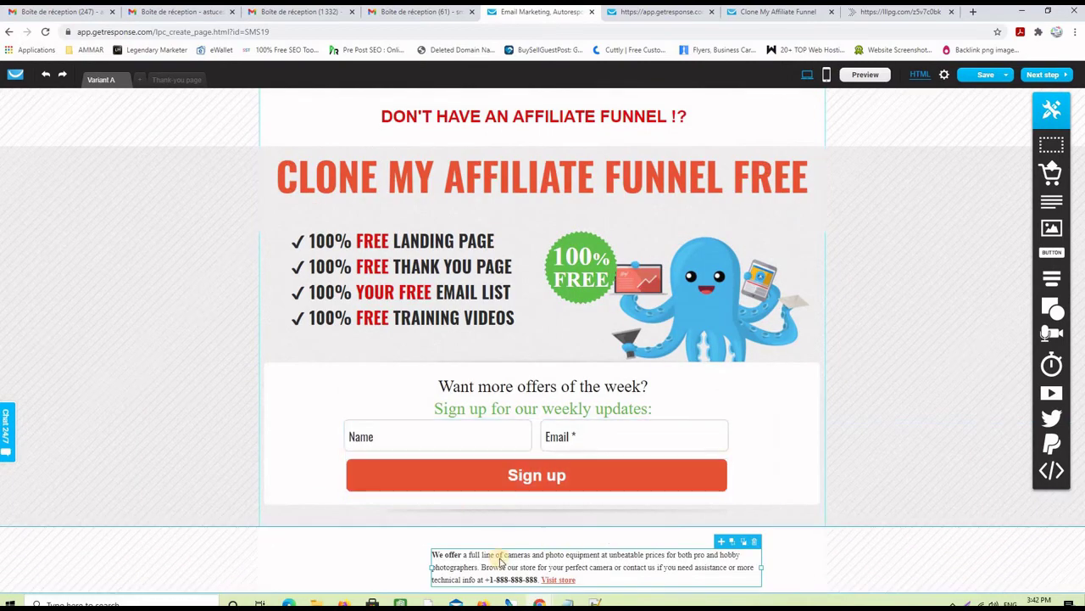
Widen the footer text box to the page width and replace its text with the affiliate disclosure paragraph from the Clone My Affiliate Funnel page
left_click_drag(431, 566, 267, 556)
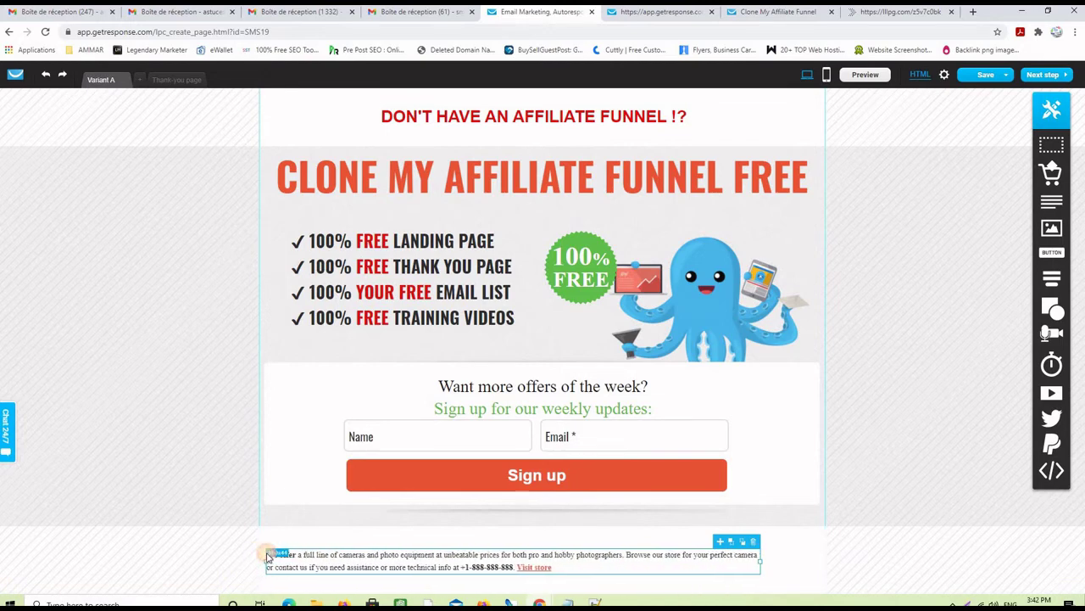
left_click_drag(763, 567, 817, 562)
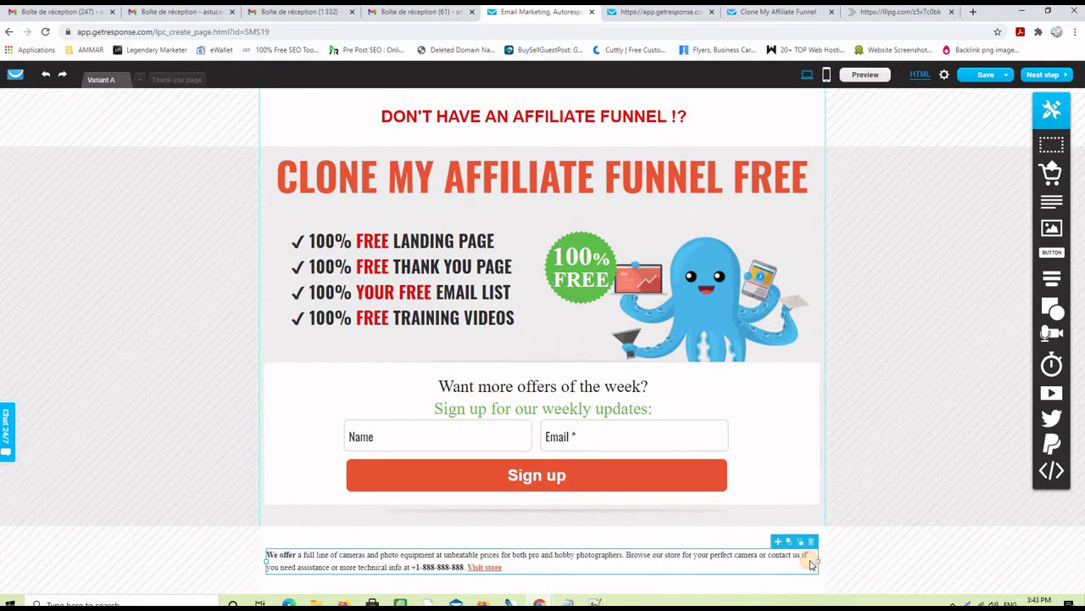
left_click(778, 11)
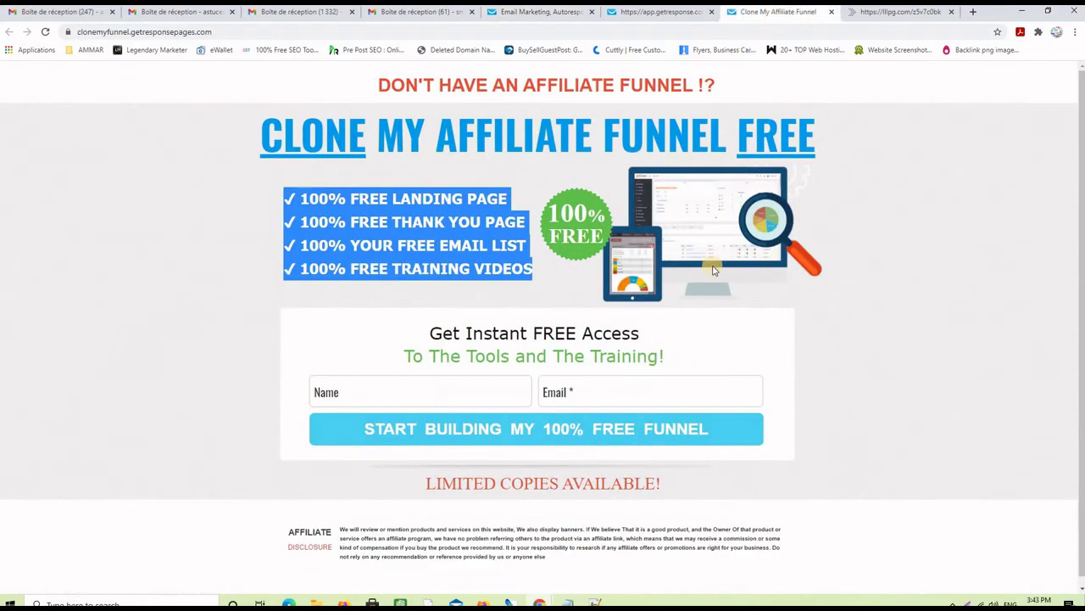
left_click(921, 361)
left_click_drag(547, 558, 340, 528)
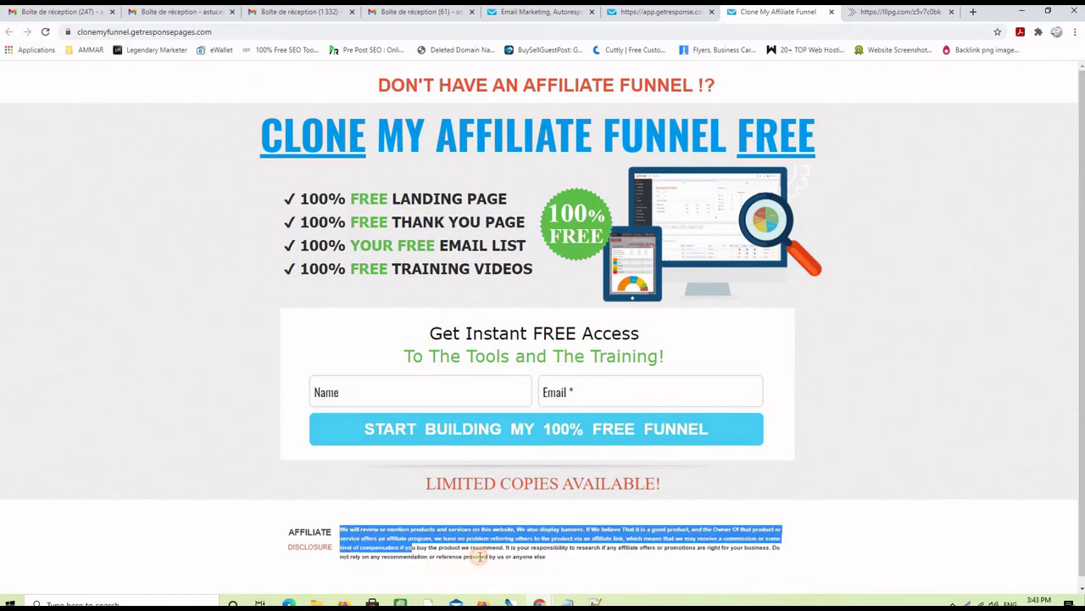
right_click(507, 547)
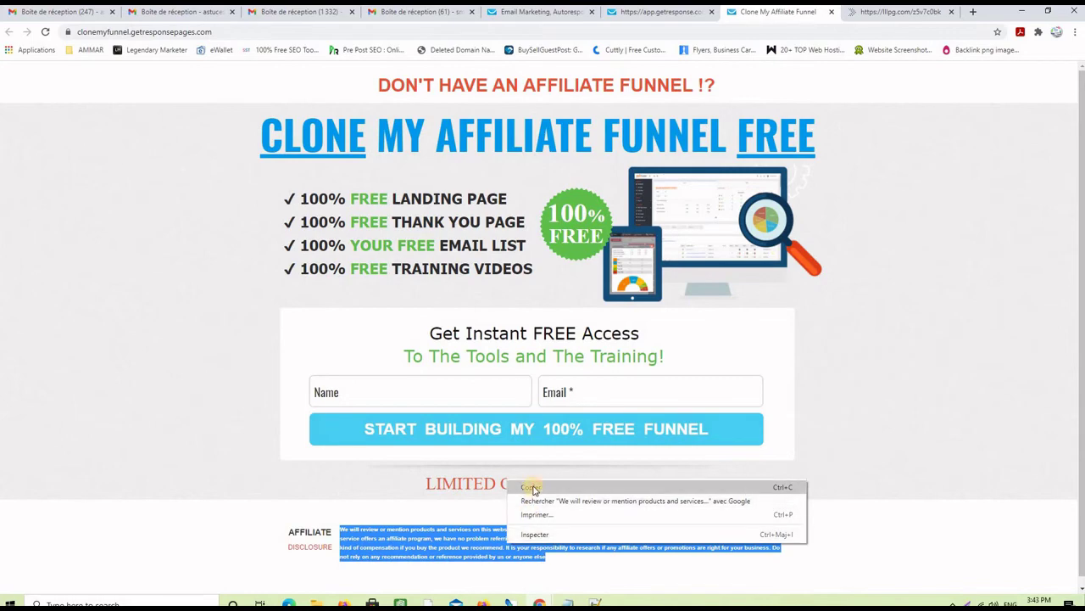
left_click(530, 486)
left_click(560, 17)
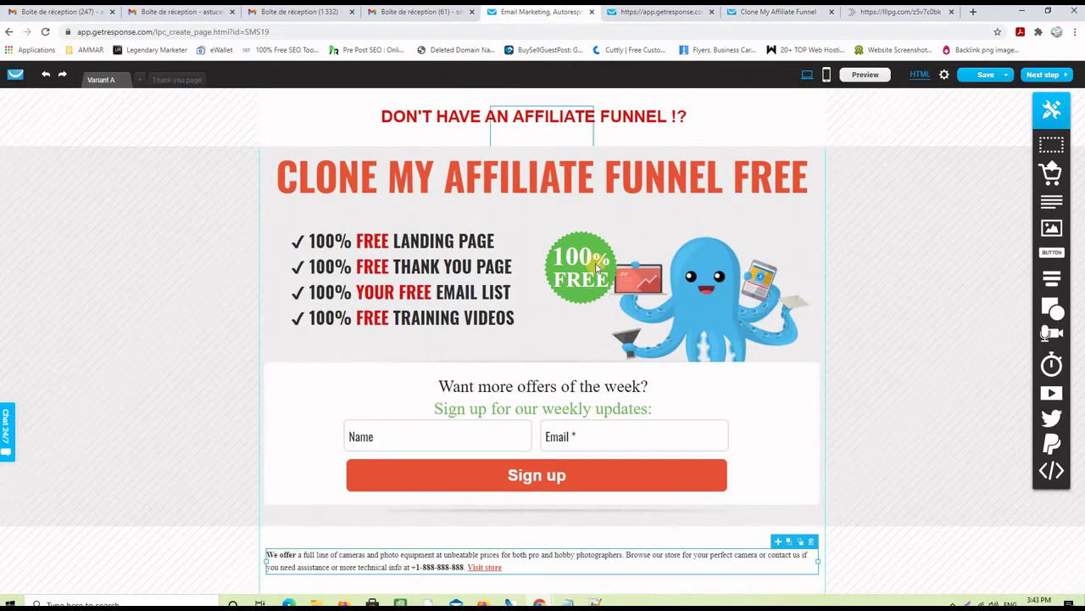
triple_click(656, 561)
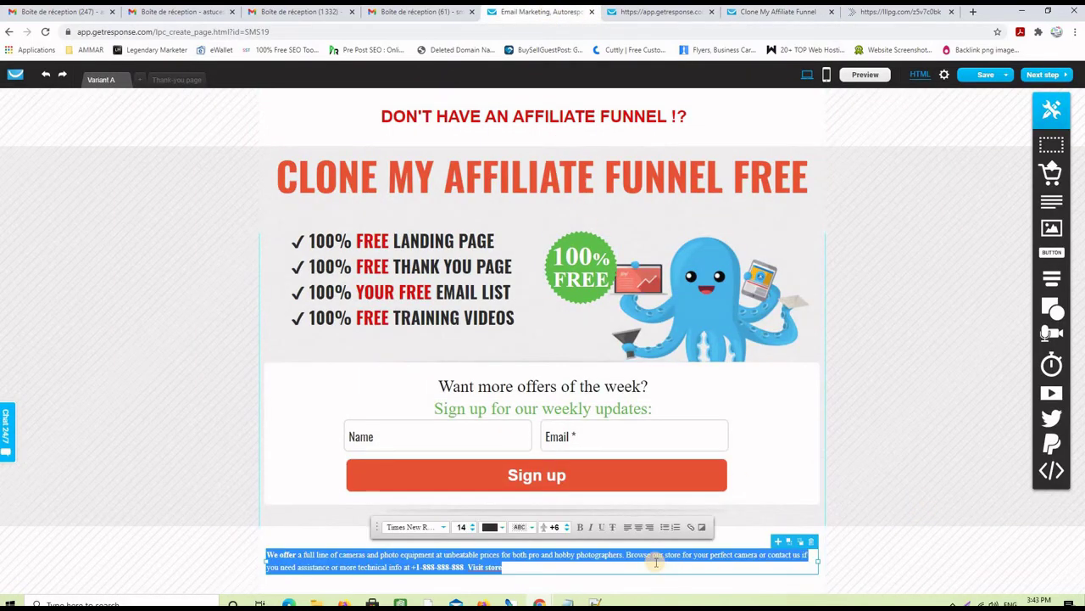
key("ctrl+v")
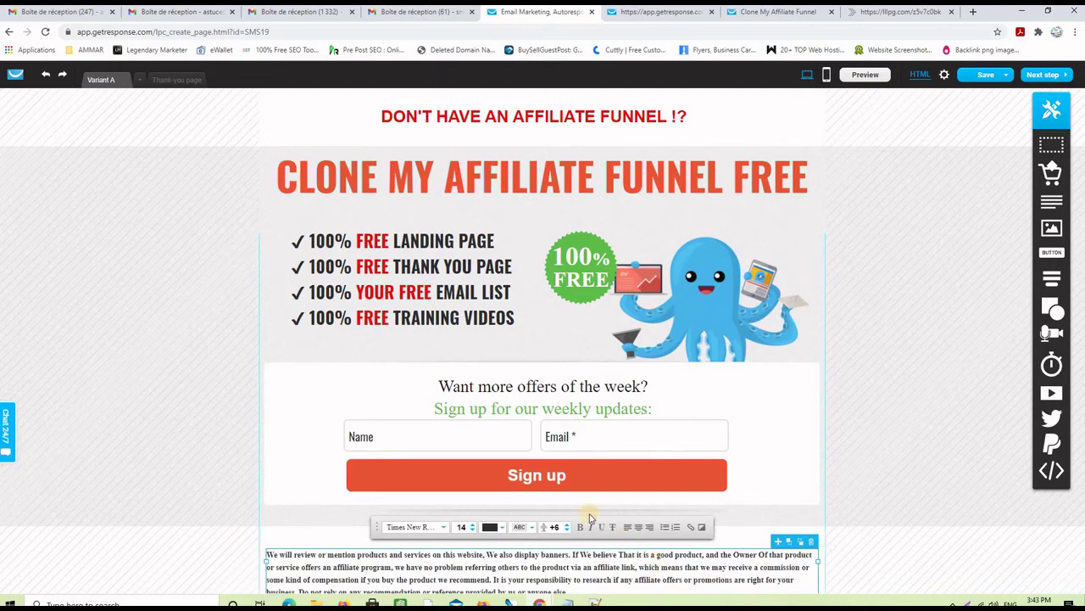
Set the footer disclosure text's font size to 11 and save the landing page
left_click(472, 531)
left_click(473, 531)
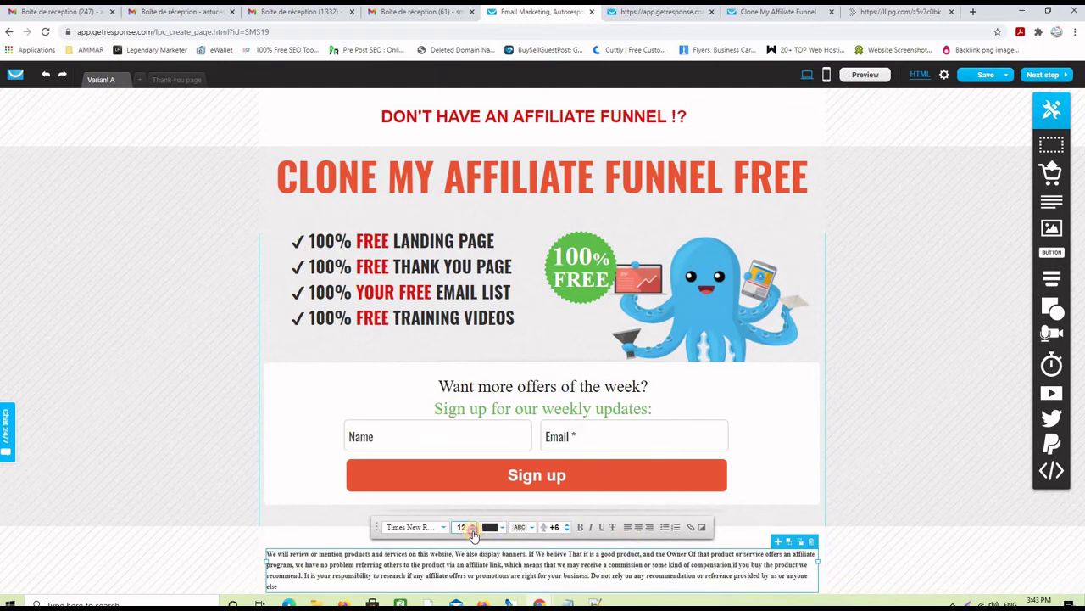
left_click(472, 531)
left_click(472, 531)
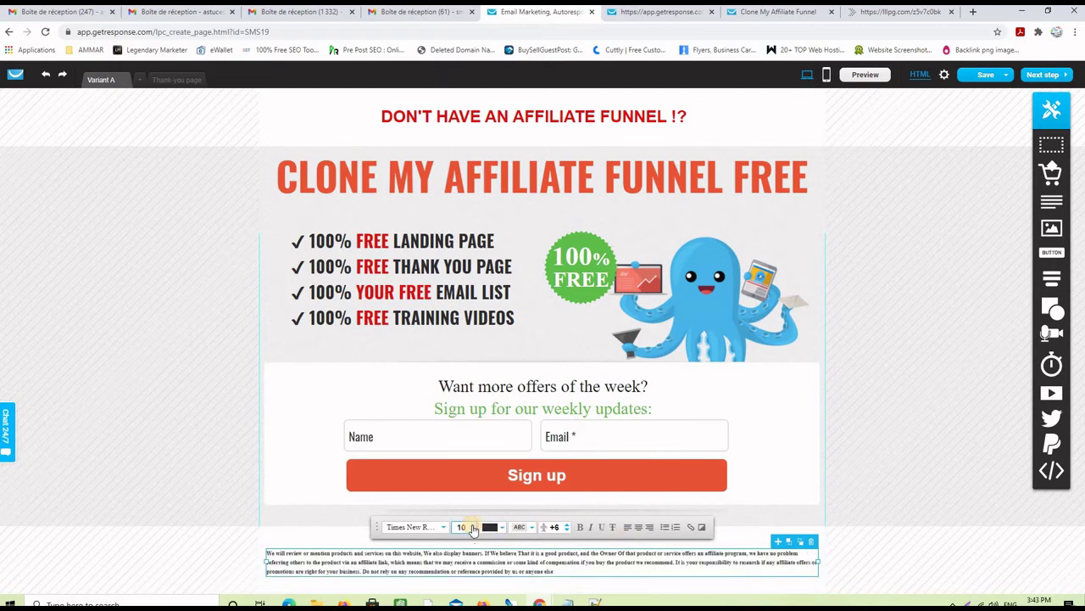
left_click(472, 524)
left_click(472, 524)
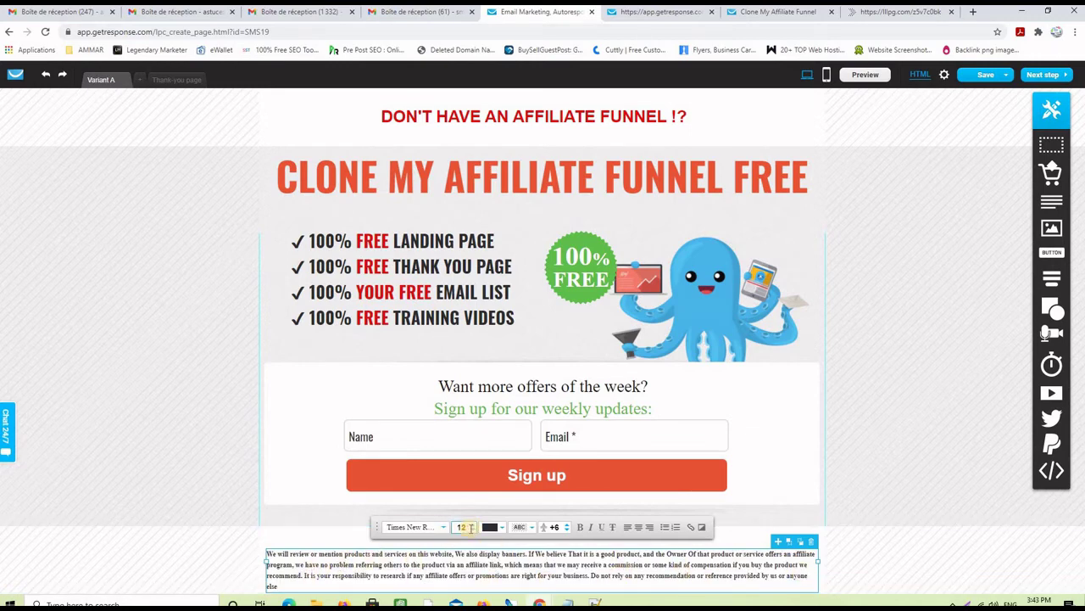
left_click(545, 582)
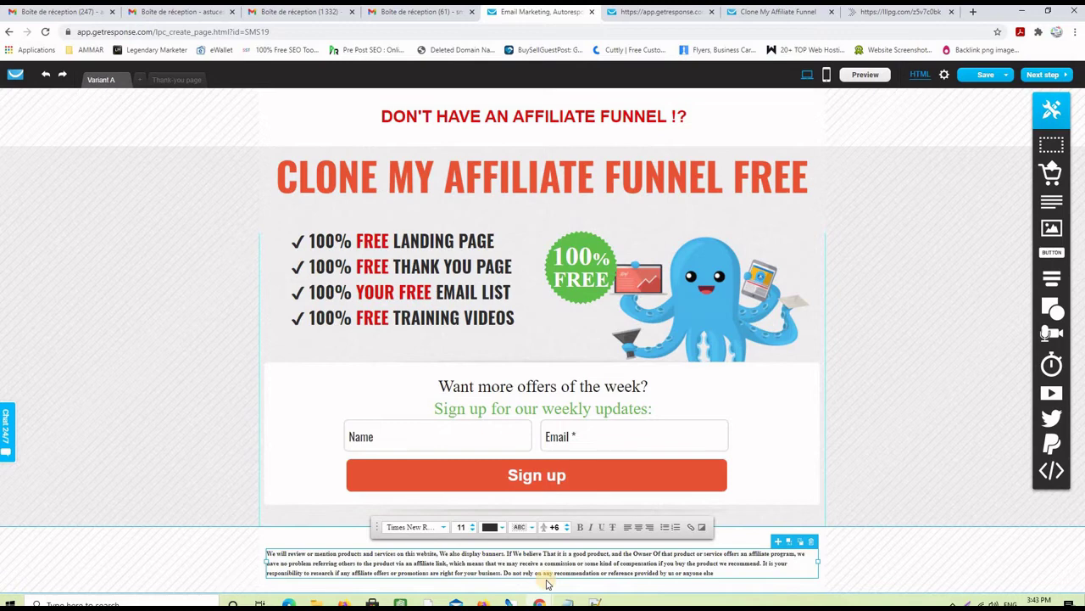
left_click(898, 465)
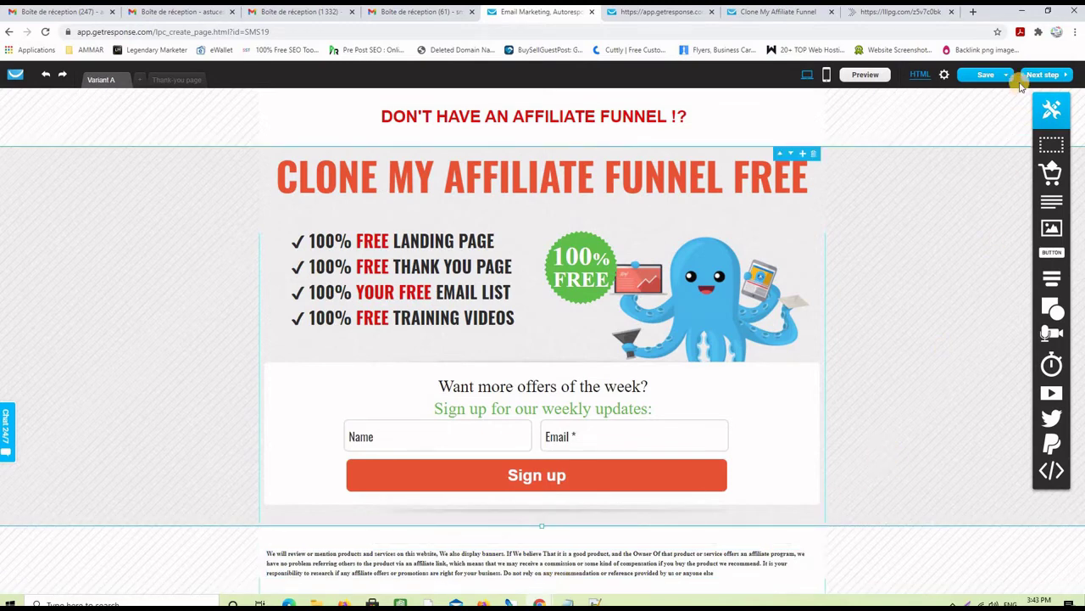
left_click(984, 76)
left_click(984, 77)
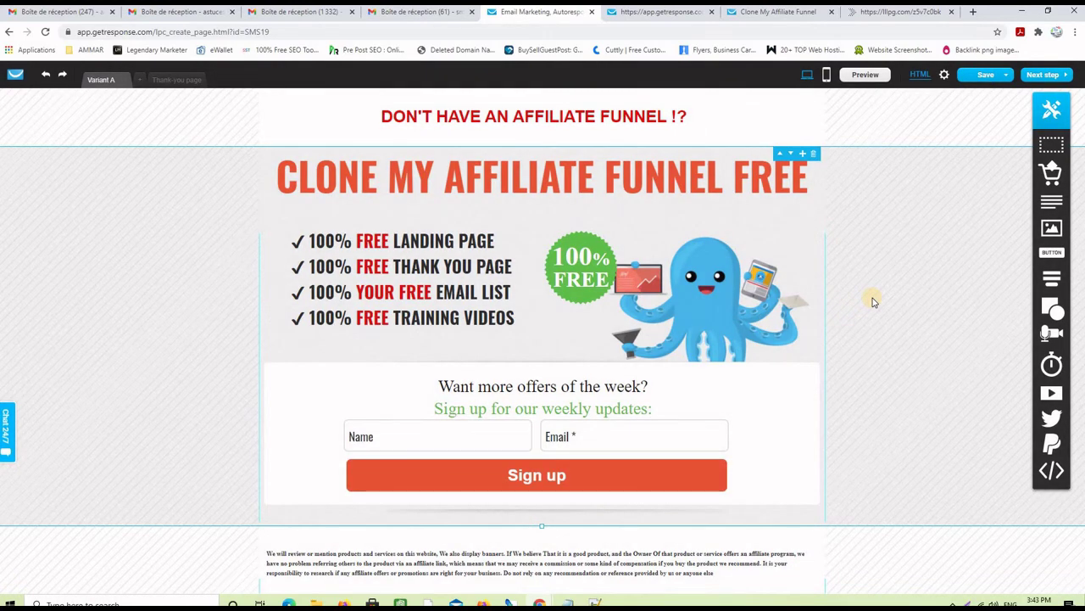
Review the content of the thank-you page and save it
left_click(176, 80)
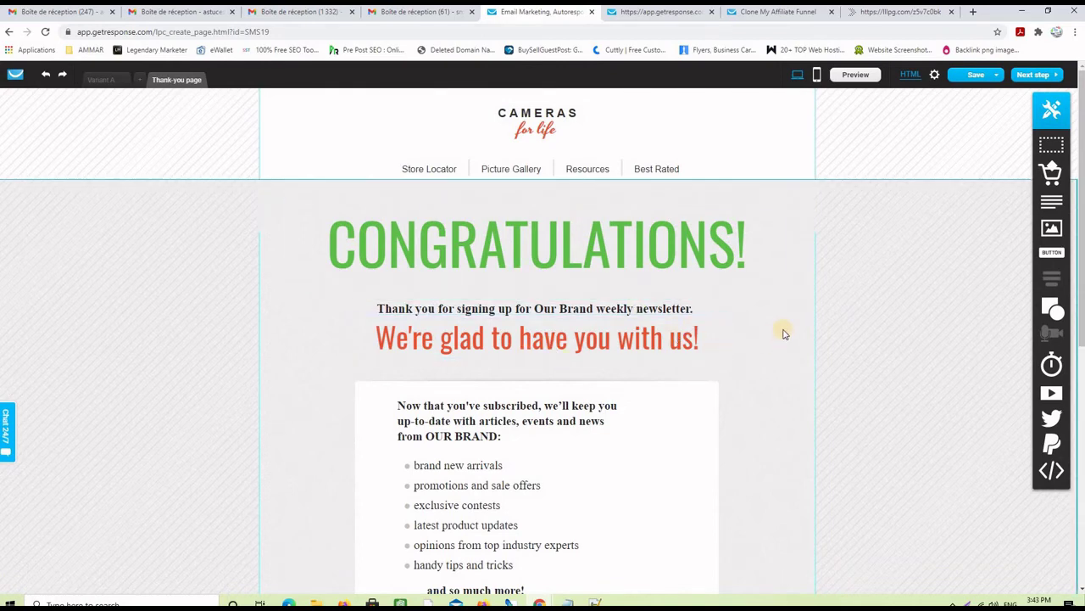
scroll(783, 330, "down", 1)
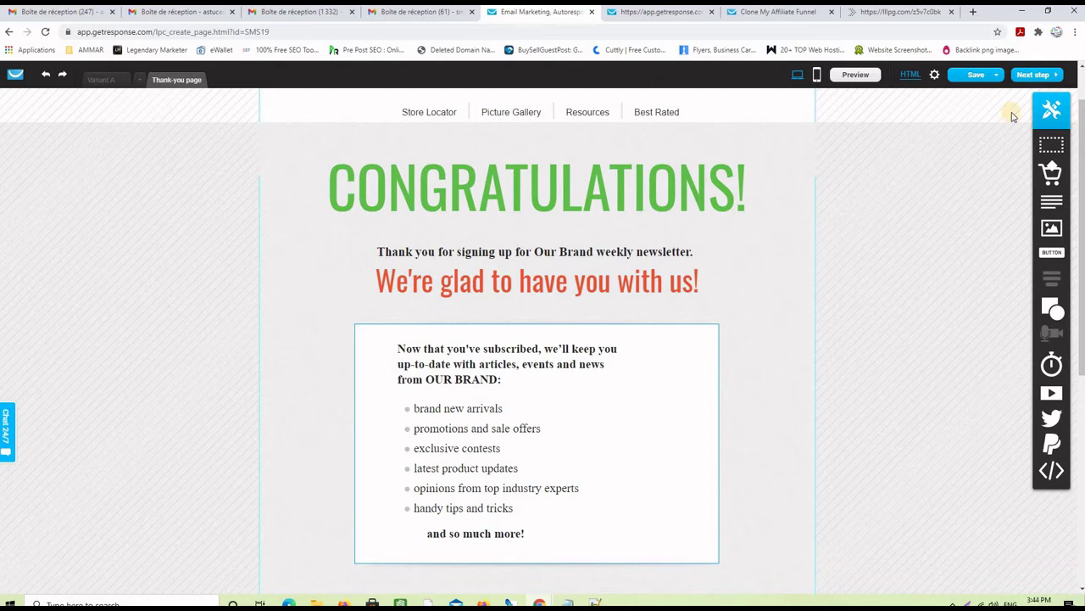
left_click(971, 75)
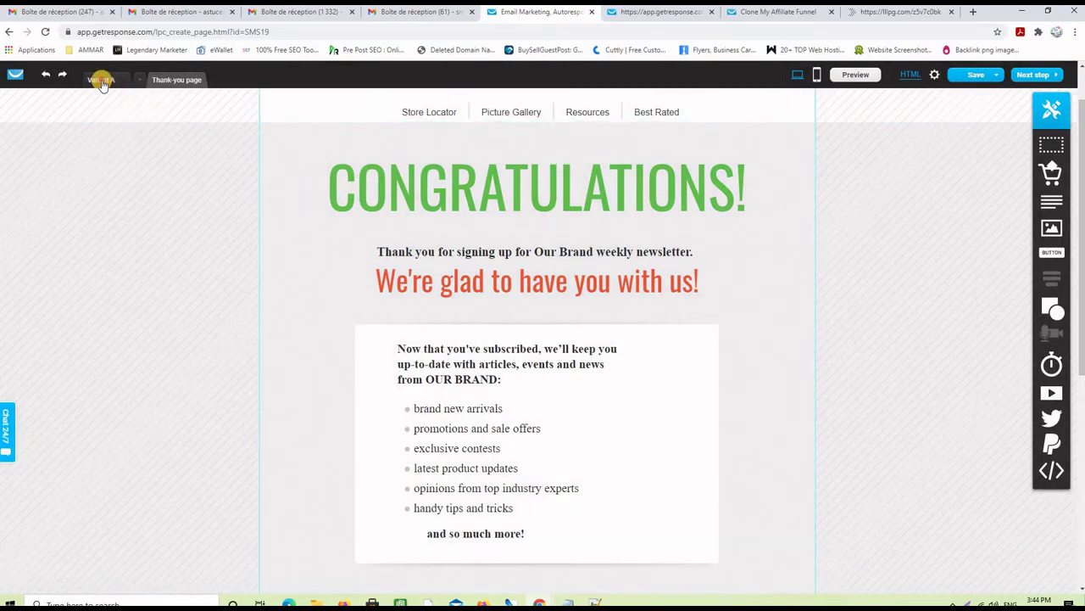
Preview the desktop version of Variant A and return to its editor
left_click(101, 80)
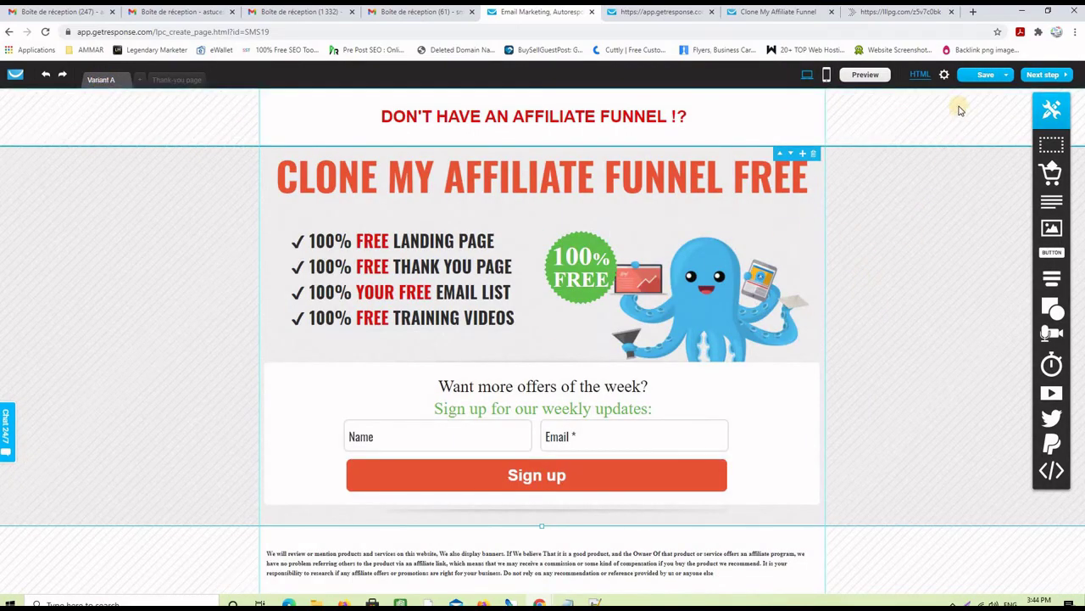
left_click(856, 75)
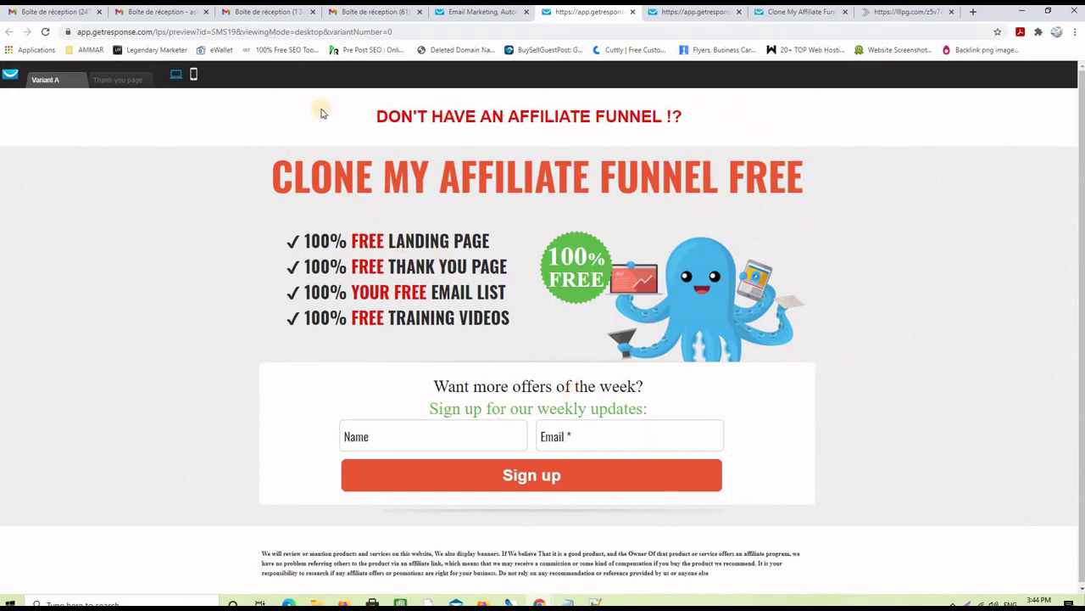
left_click(488, 12)
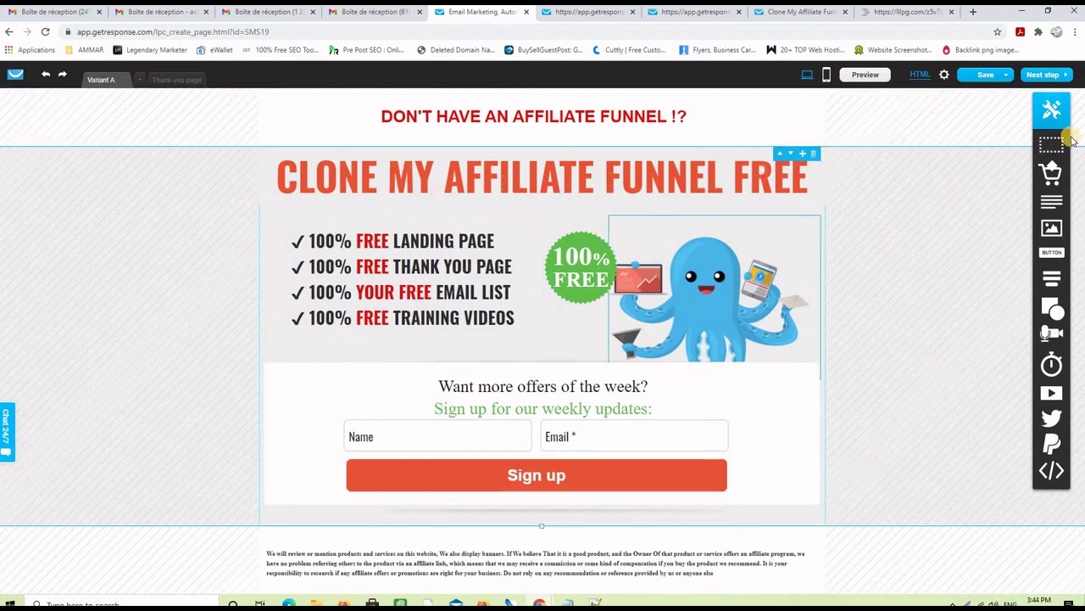
Continue to the landing page settings without generating mobile versions
left_click(1044, 74)
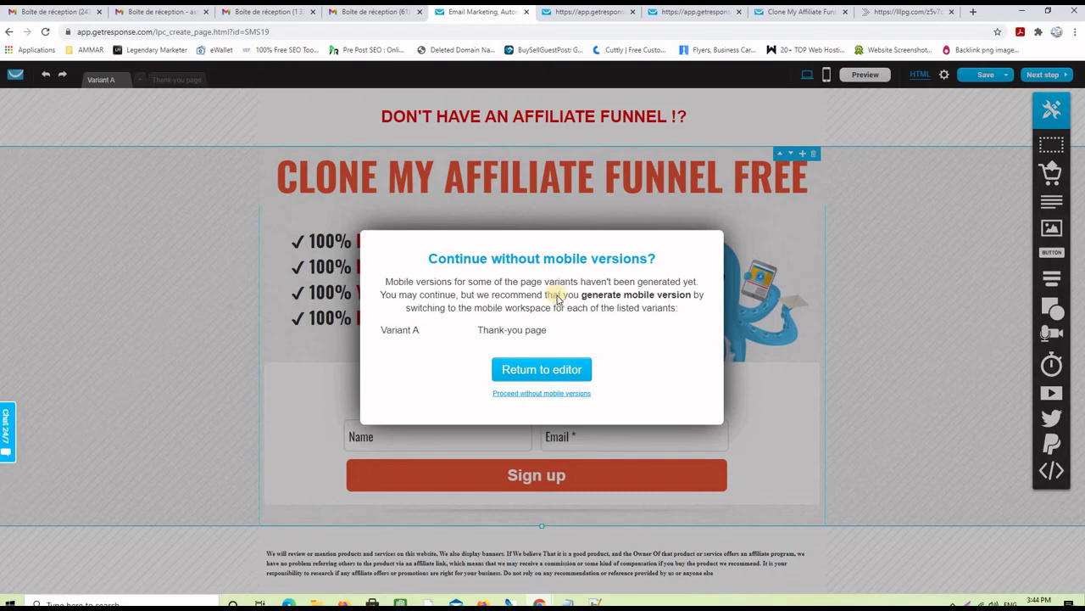
left_click(534, 394)
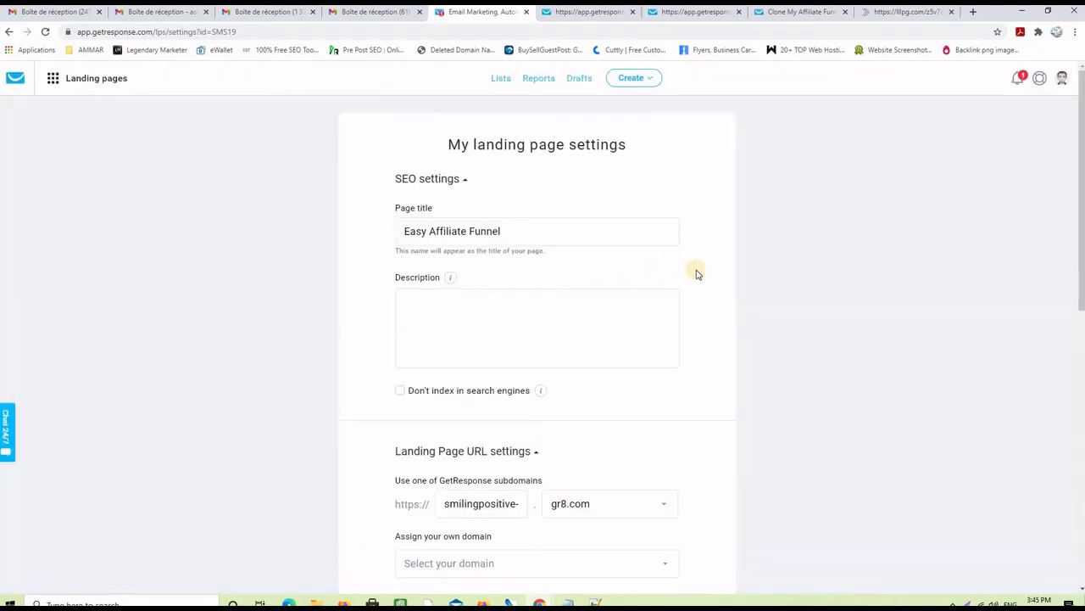
Set the landing page URL to the subdomain easyaffiliatefunnel on getresponsepages.com
scroll(759, 267, "down", 2)
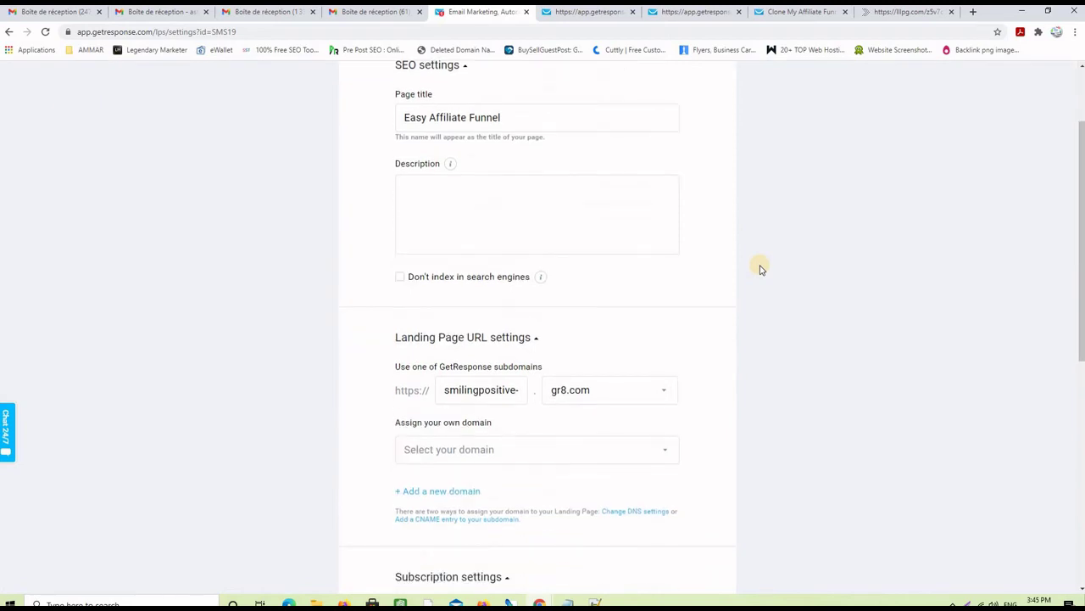
left_click(661, 390)
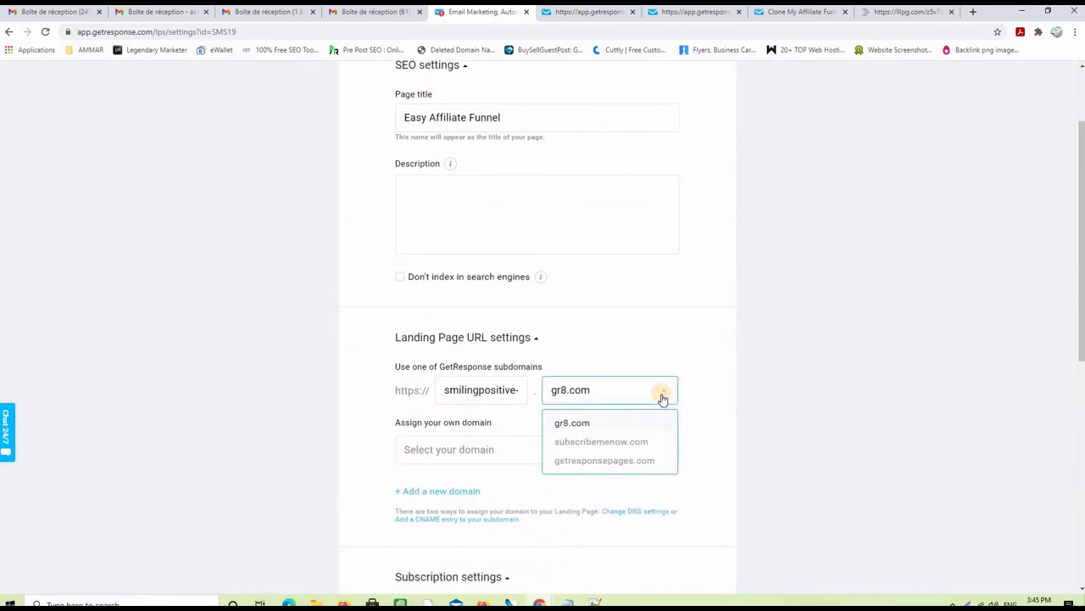
left_click(576, 465)
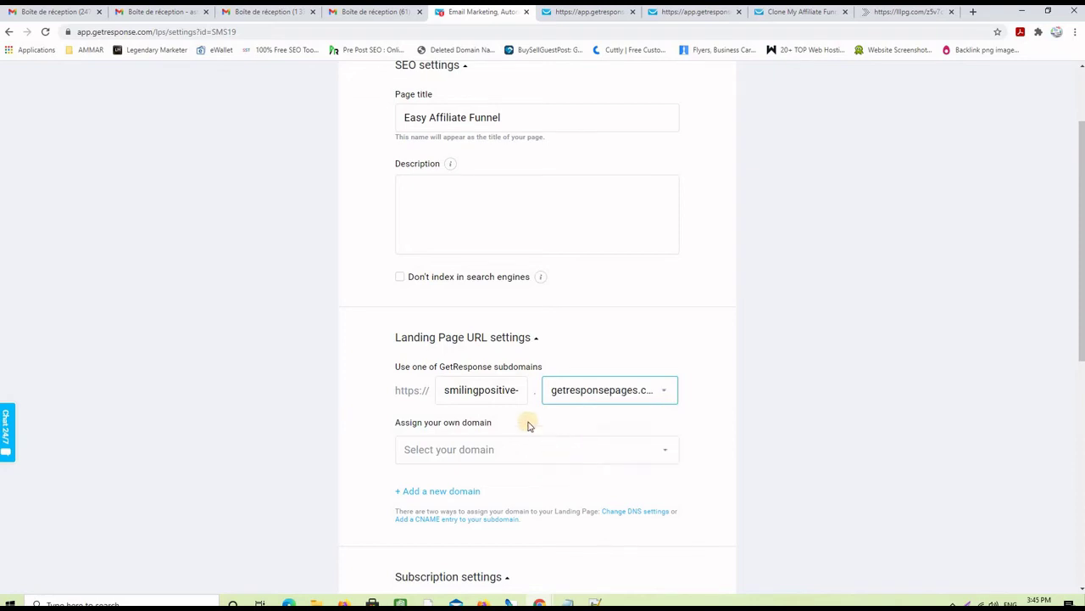
left_click_drag(444, 390, 642, 390)
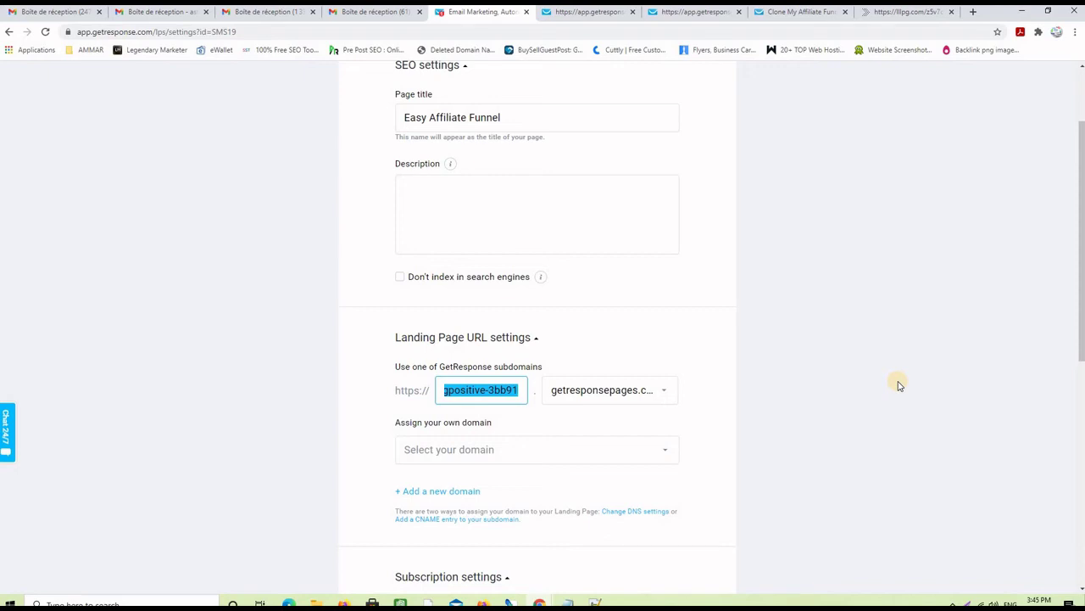
type("easi")
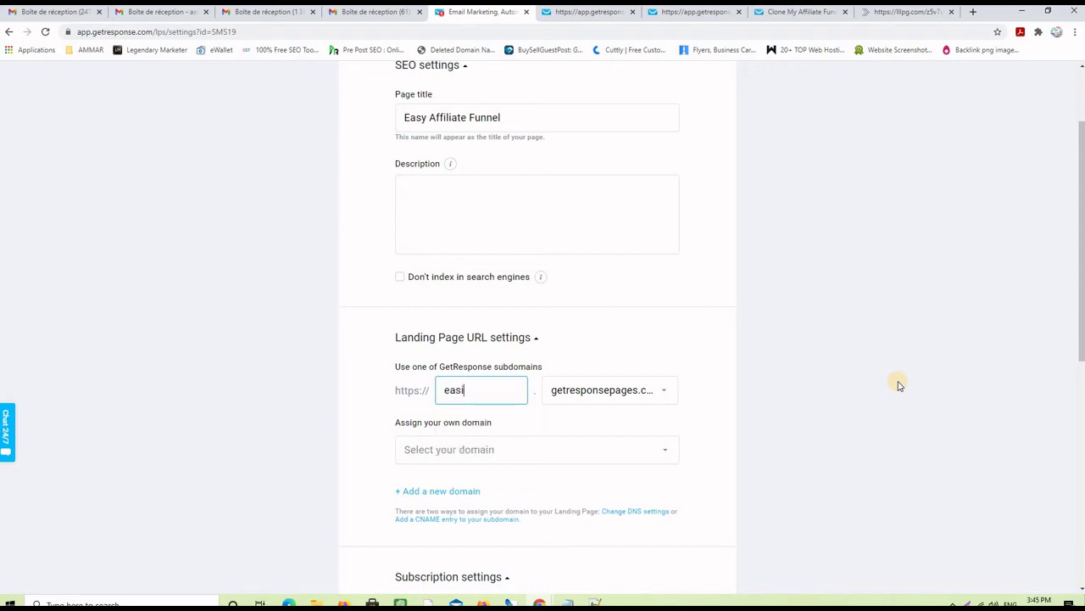
key("BackSpace")
type("yaffiliatefunnel")
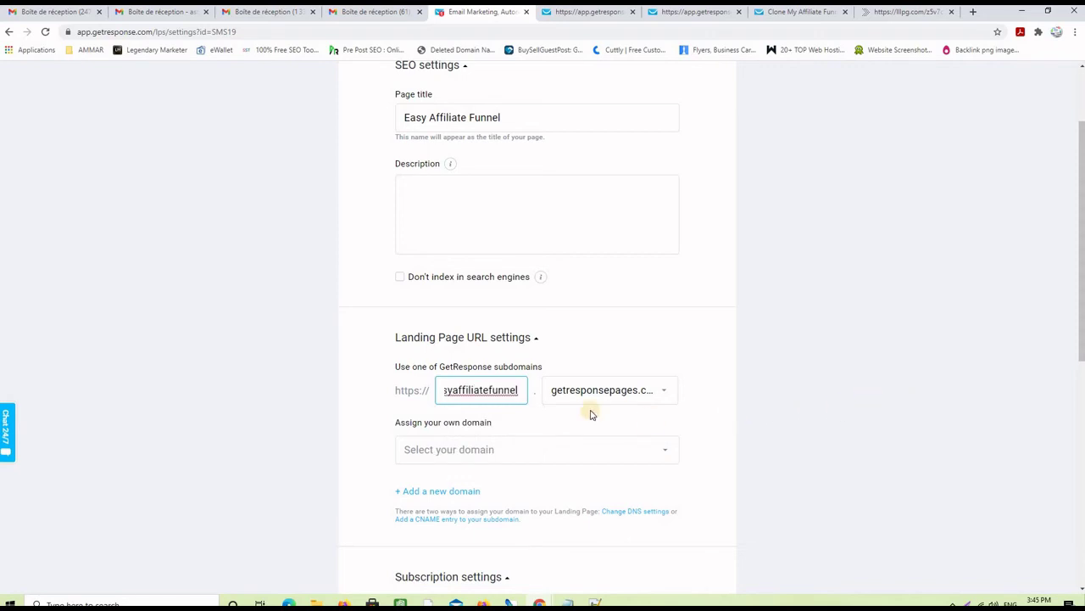
left_click_drag(514, 391, 388, 391)
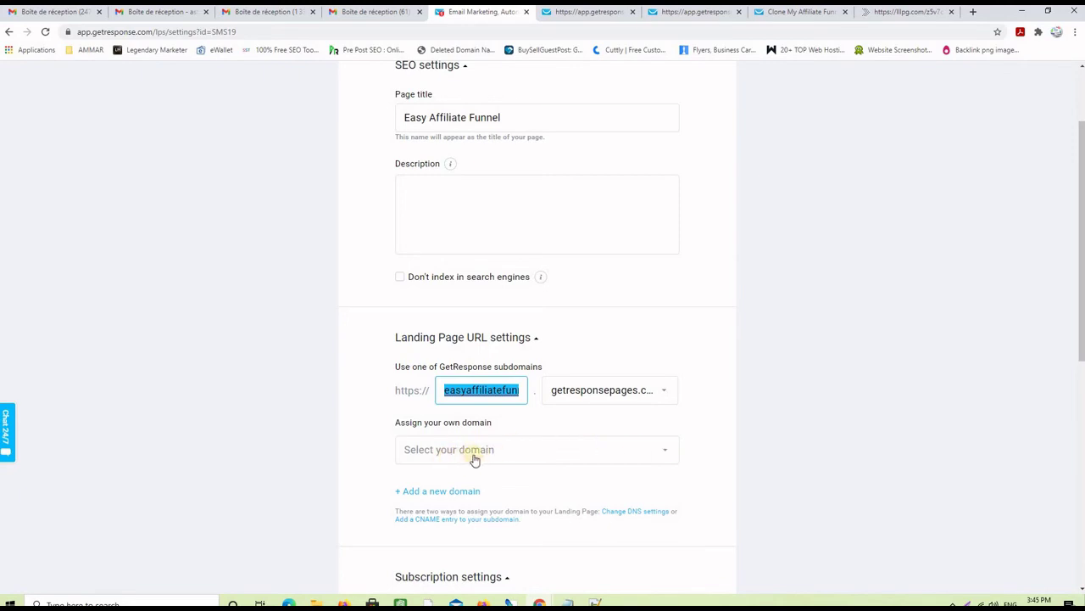
Set the subscription list to mmo-listbuilding-gr in the landing page settings and publish the page
scroll(884, 370, "down", 3)
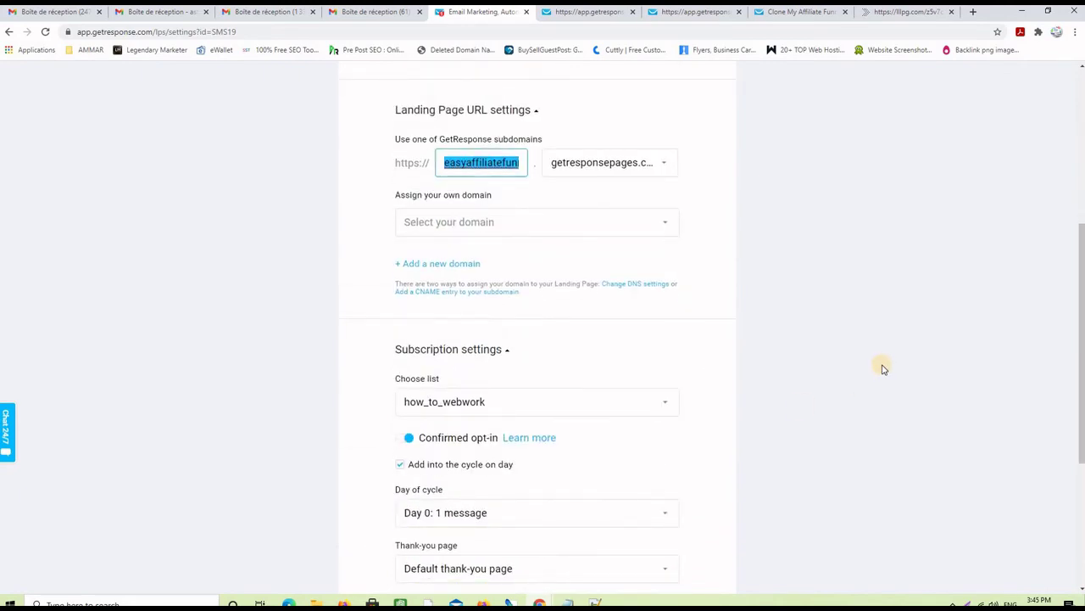
scroll(884, 370, "down", 1)
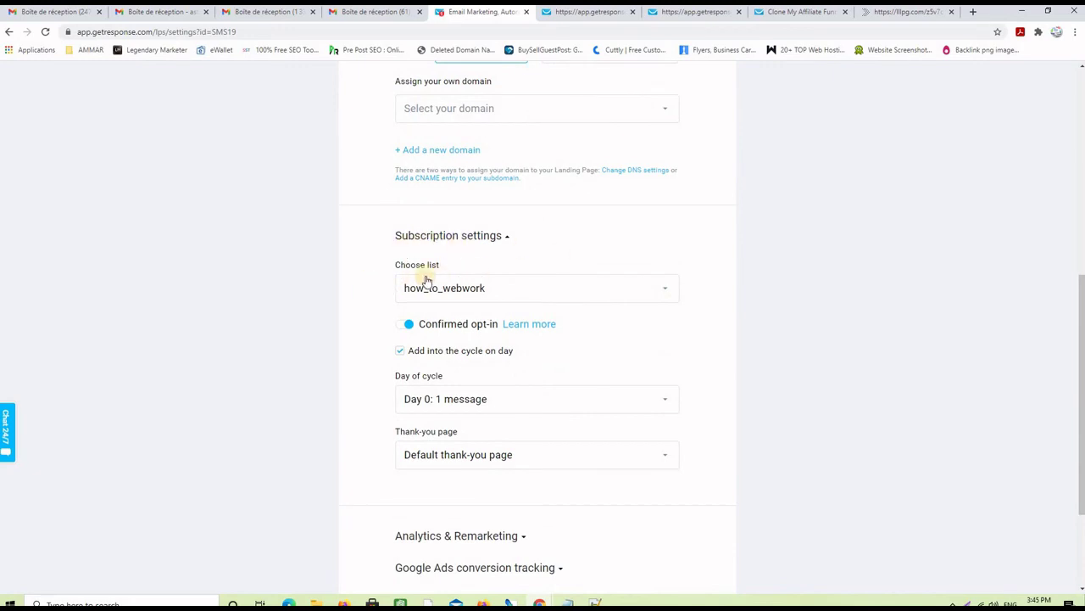
left_click(519, 290)
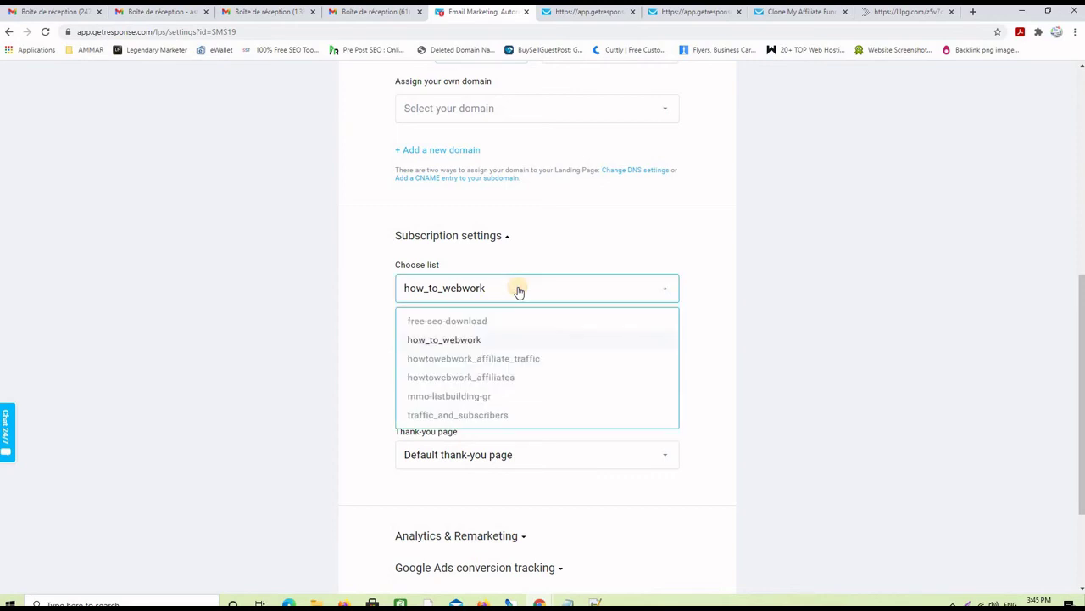
left_click(452, 398)
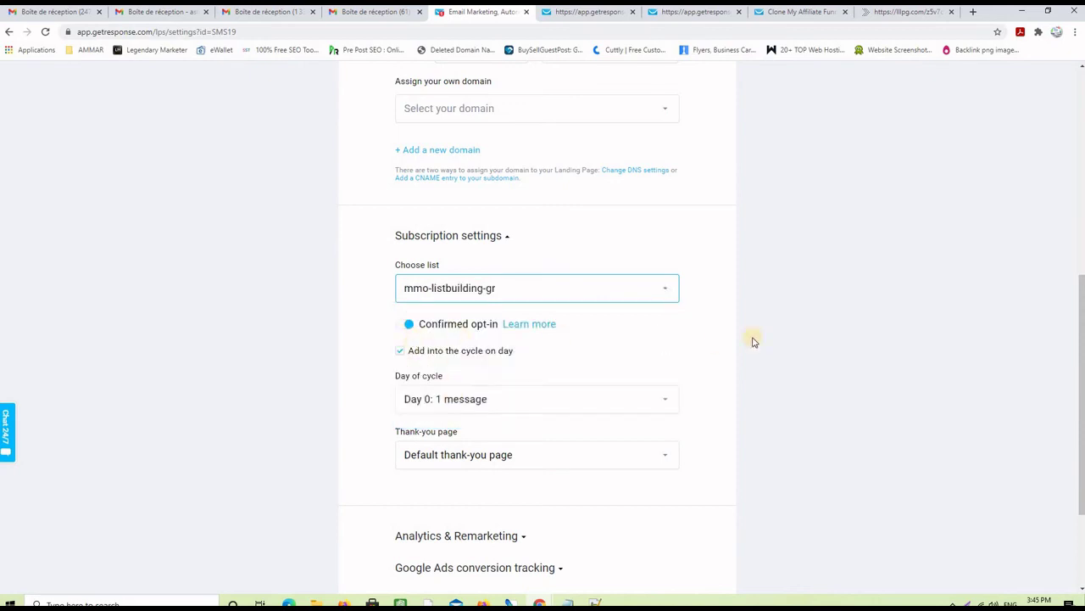
scroll(783, 330, "down", 2)
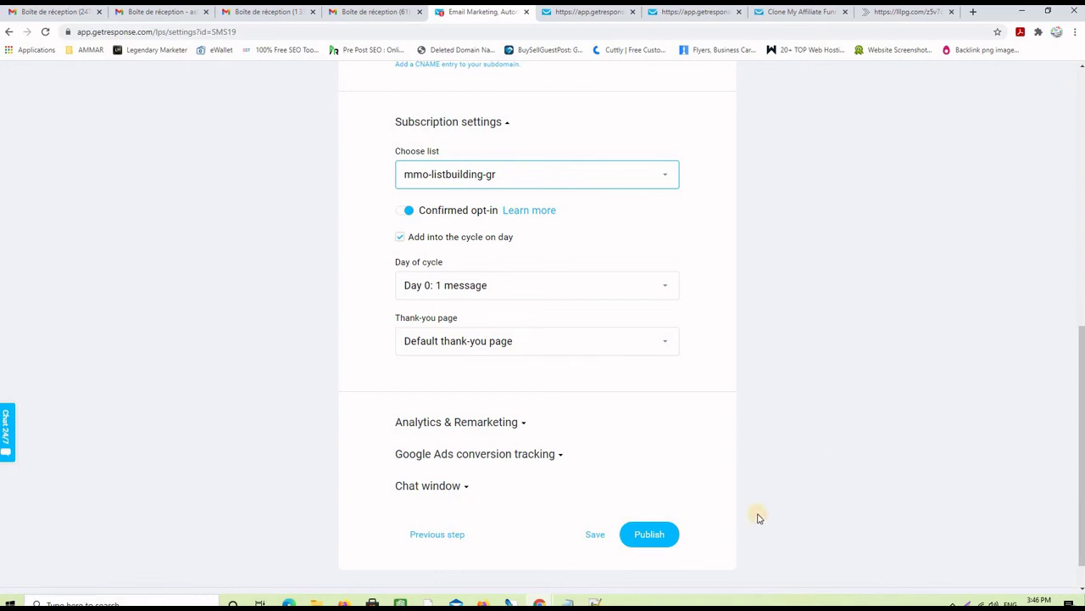
left_click(649, 534)
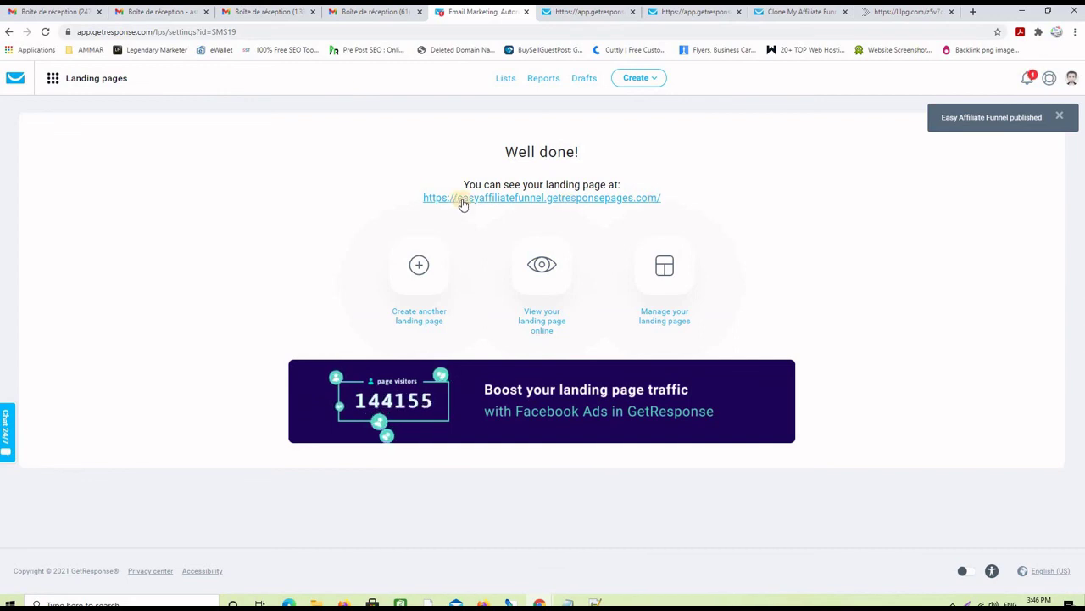
Open the published landing page at its live URL, and switch to the free training thank-you page on llpg.com
left_click(526, 197)
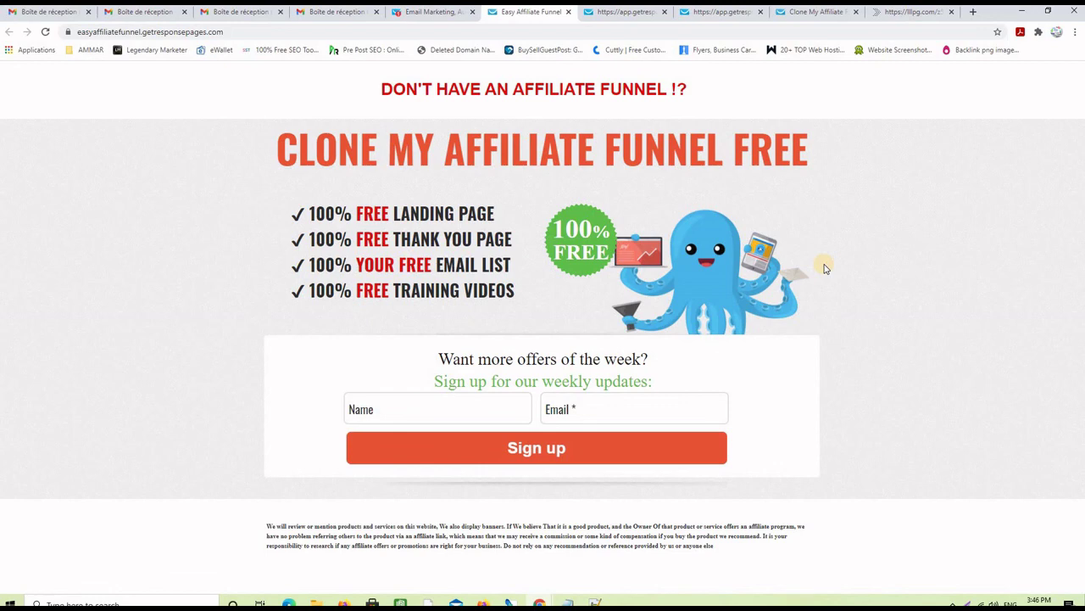
left_click(911, 12)
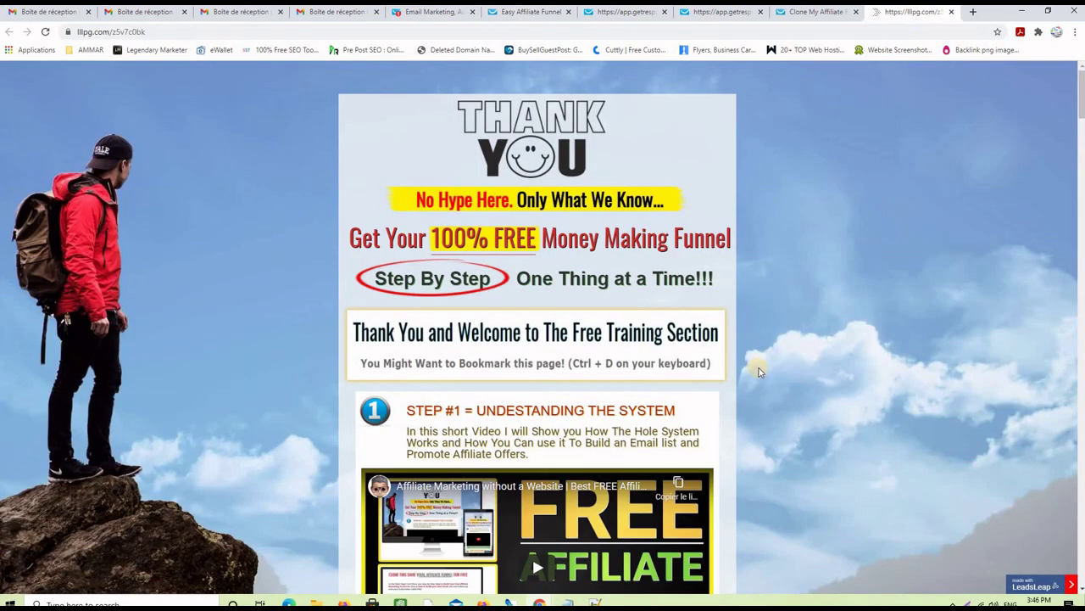